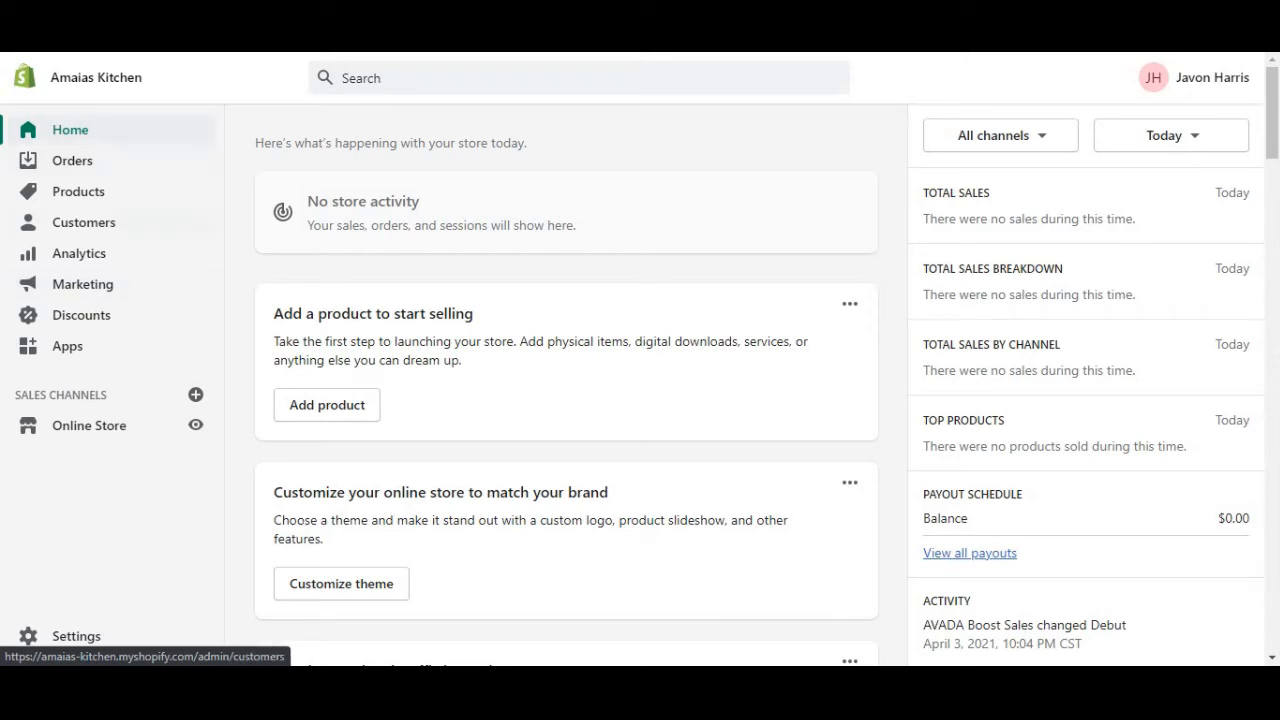
Start a new navigation menu for the online store and title it "Customer Service"
click(89, 425)
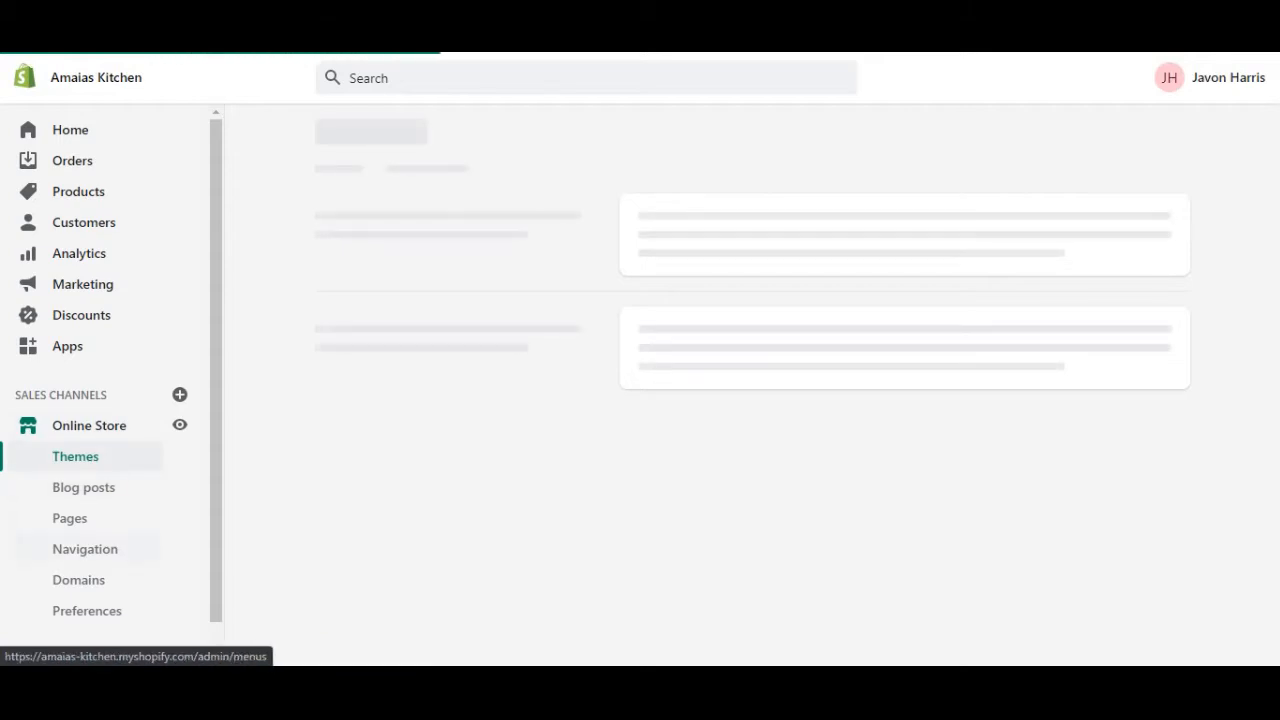
click(85, 549)
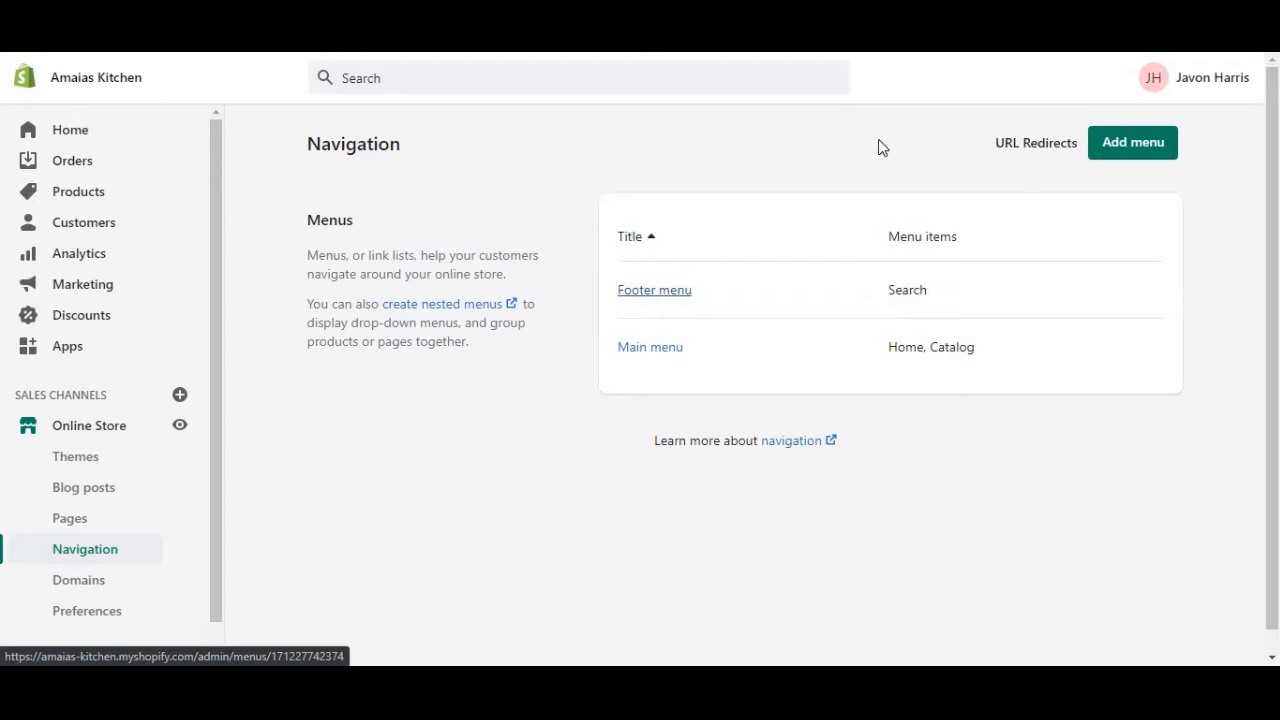
click(1113, 150)
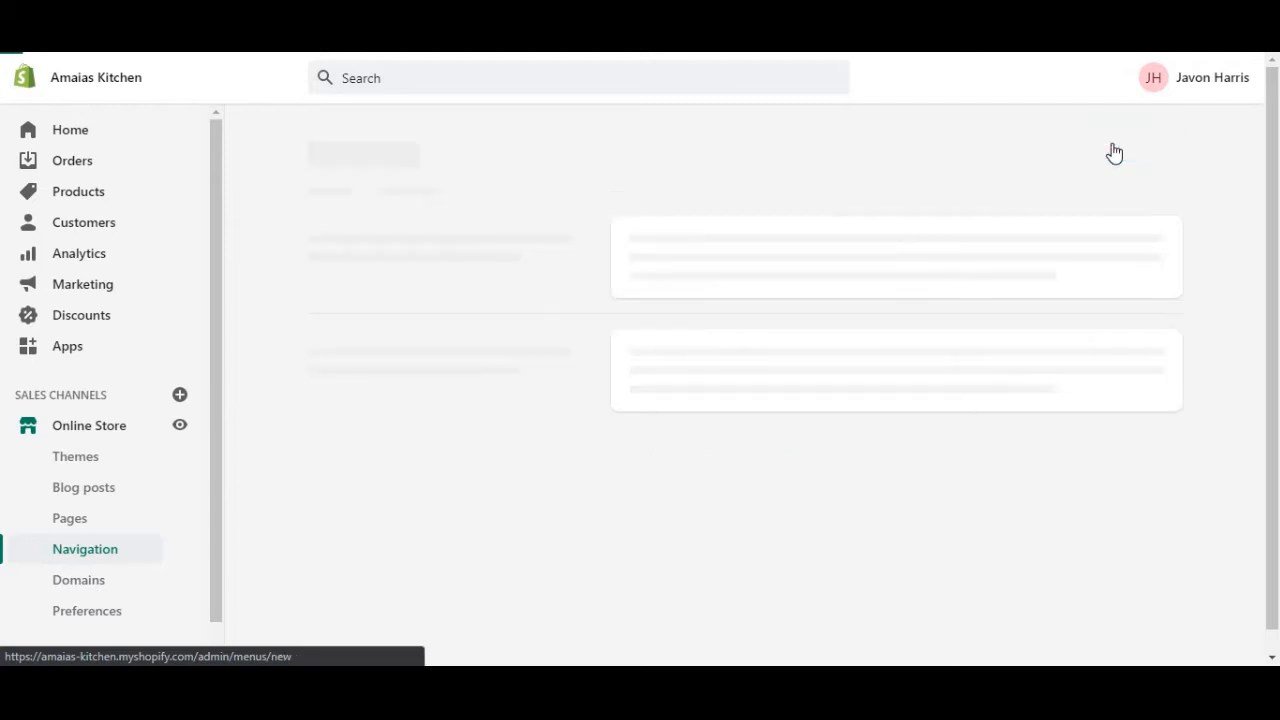
click(704, 231)
text(Cust)
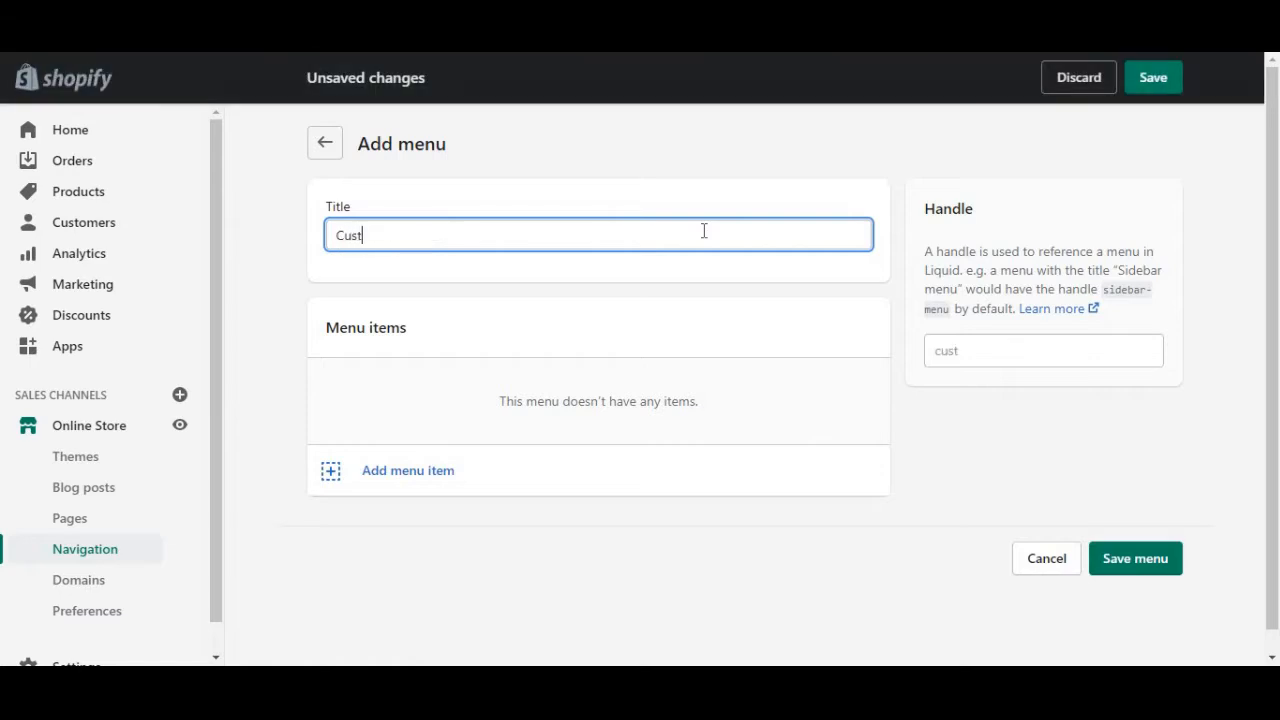
text(omer Service)
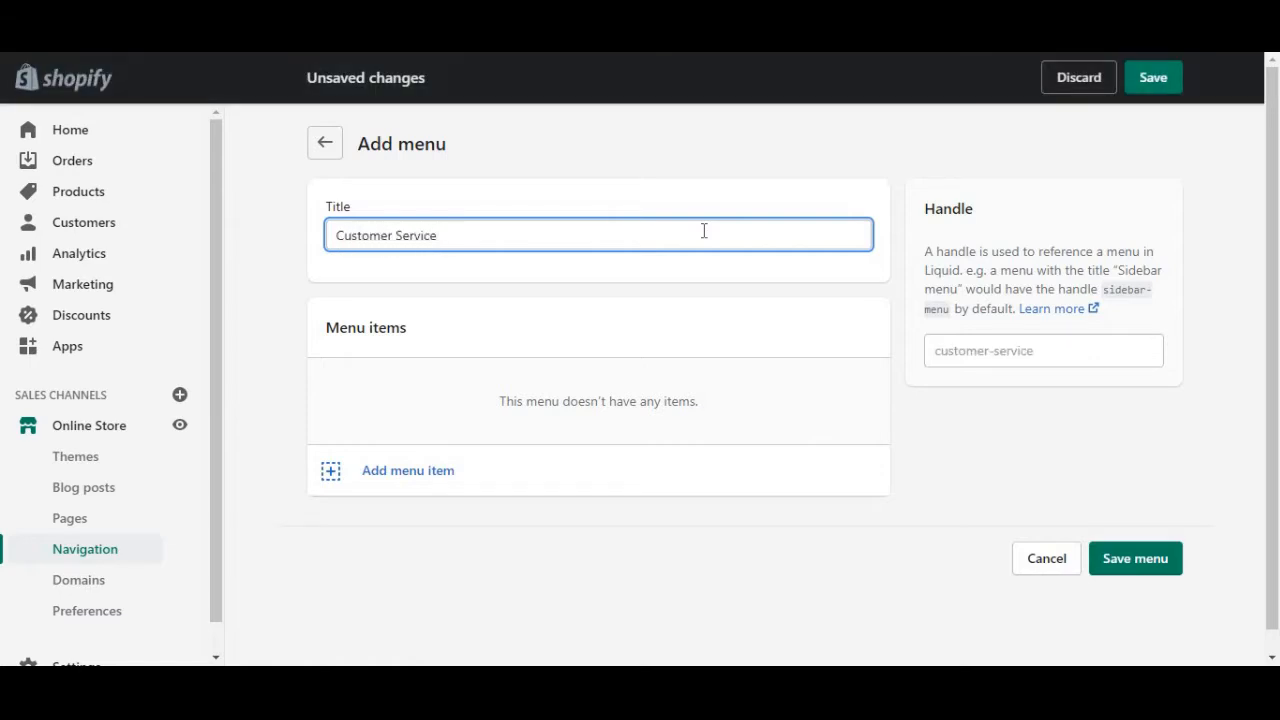
Add a menu item that links to the Contact Us page, keeping the page title as its name
click(409, 472)
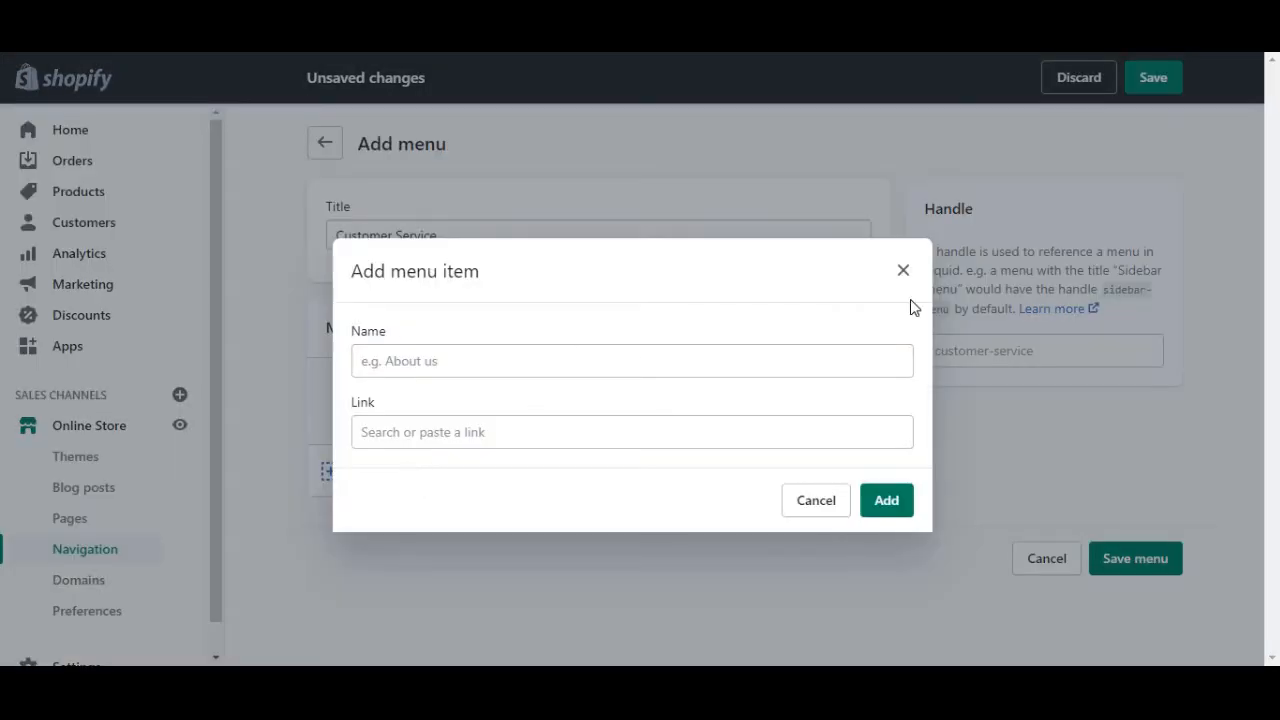
click(903, 273)
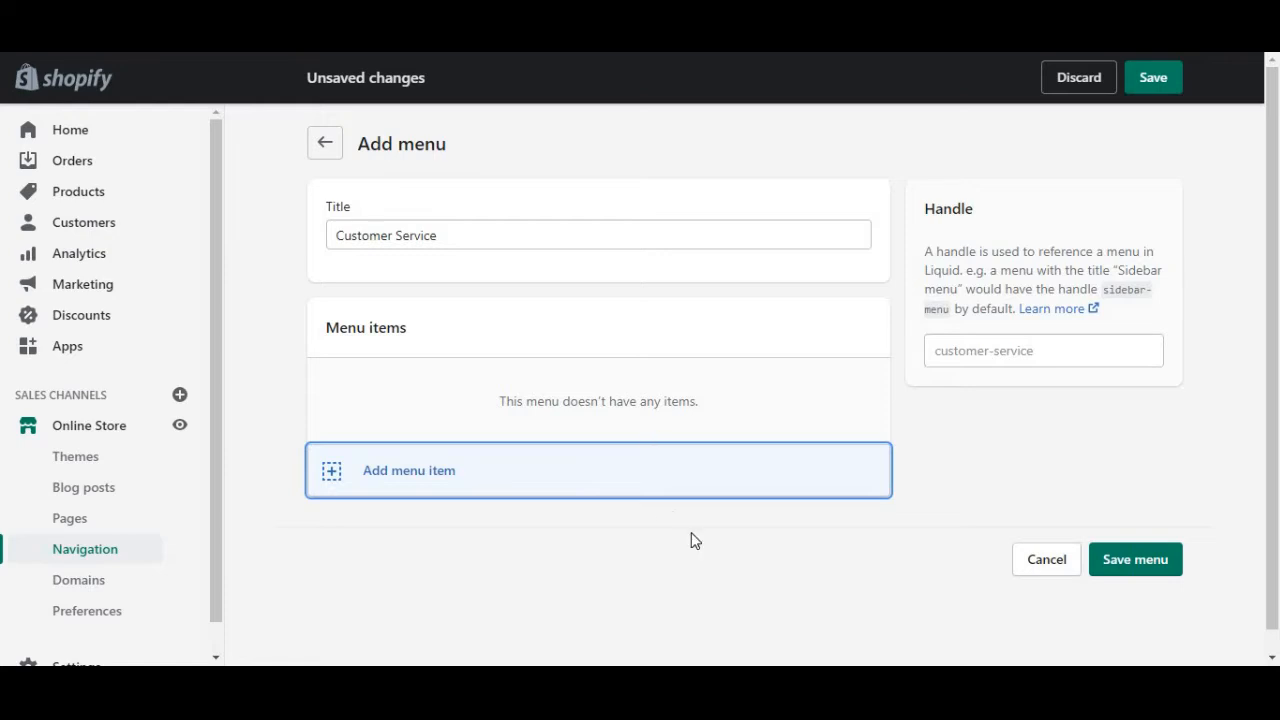
click(470, 495)
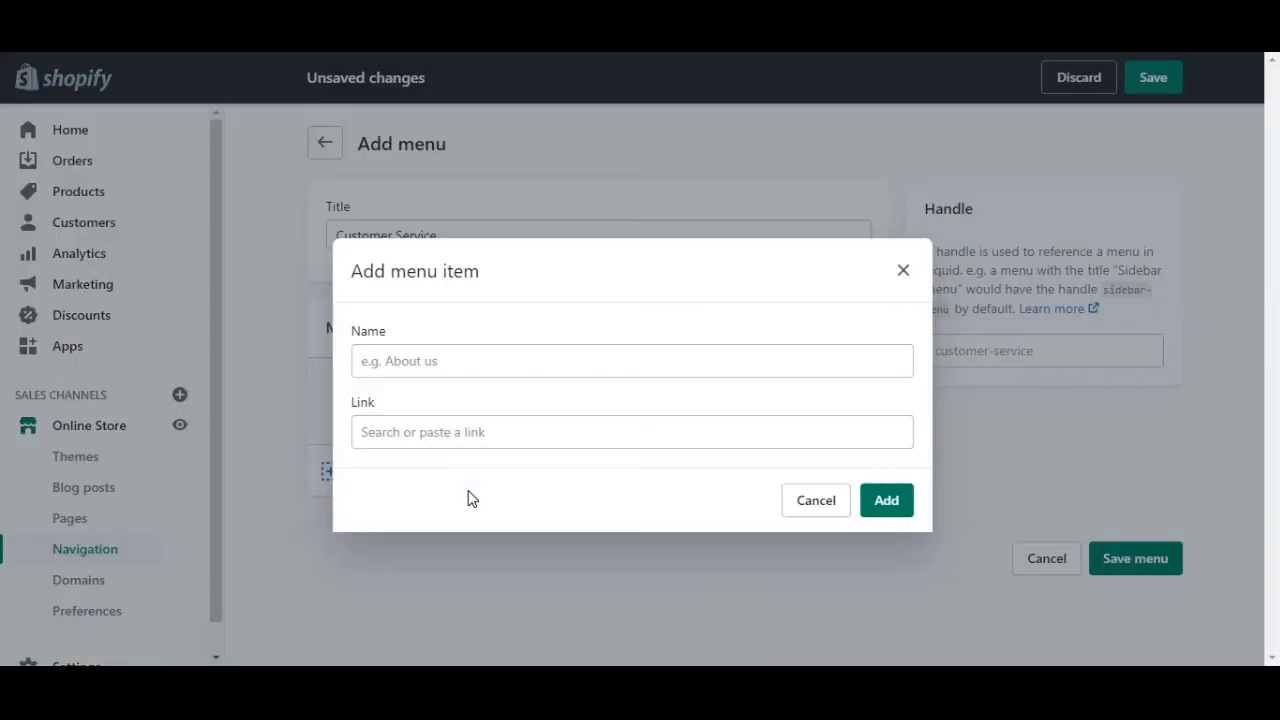
click(452, 430)
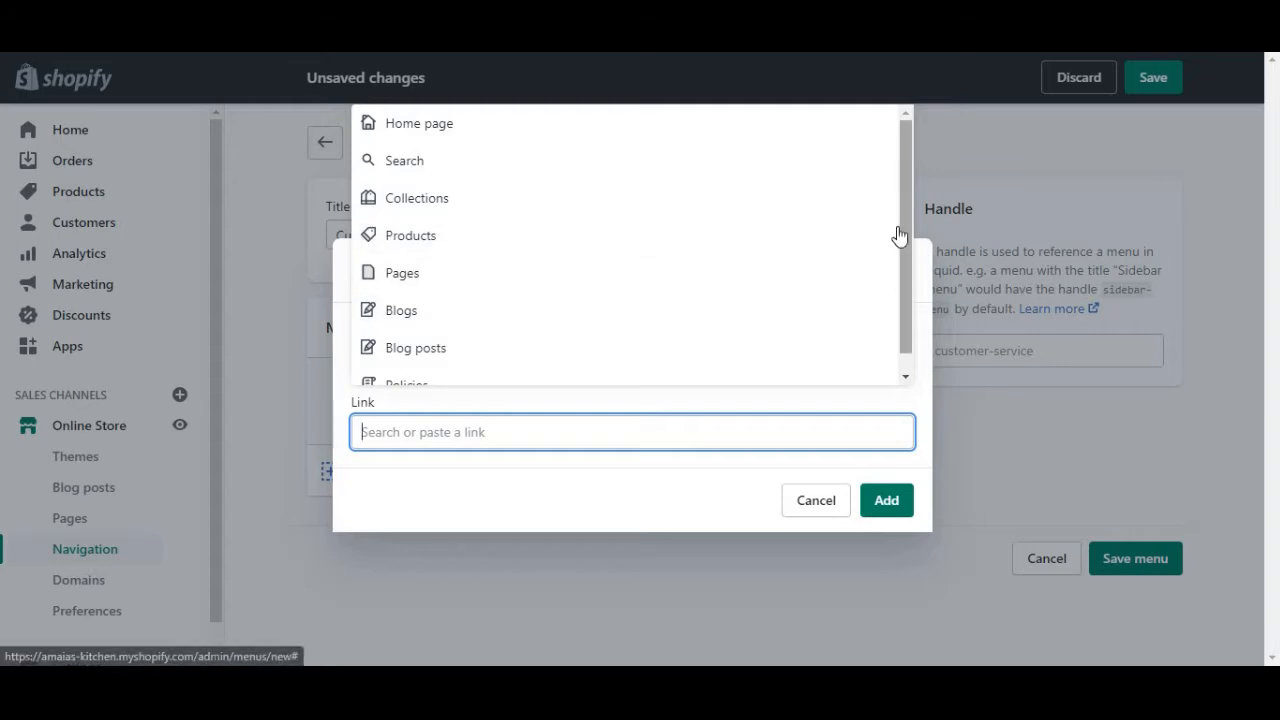
drag(905, 232, 903, 287)
click(415, 260)
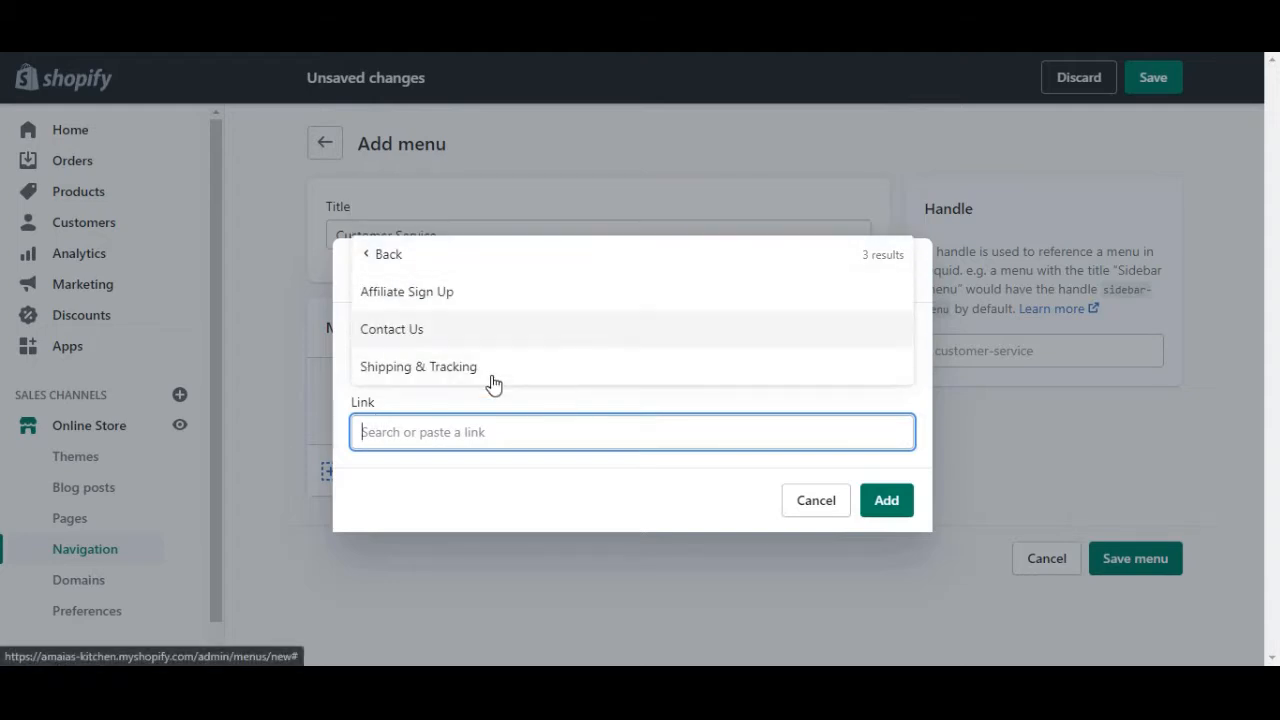
click(439, 340)
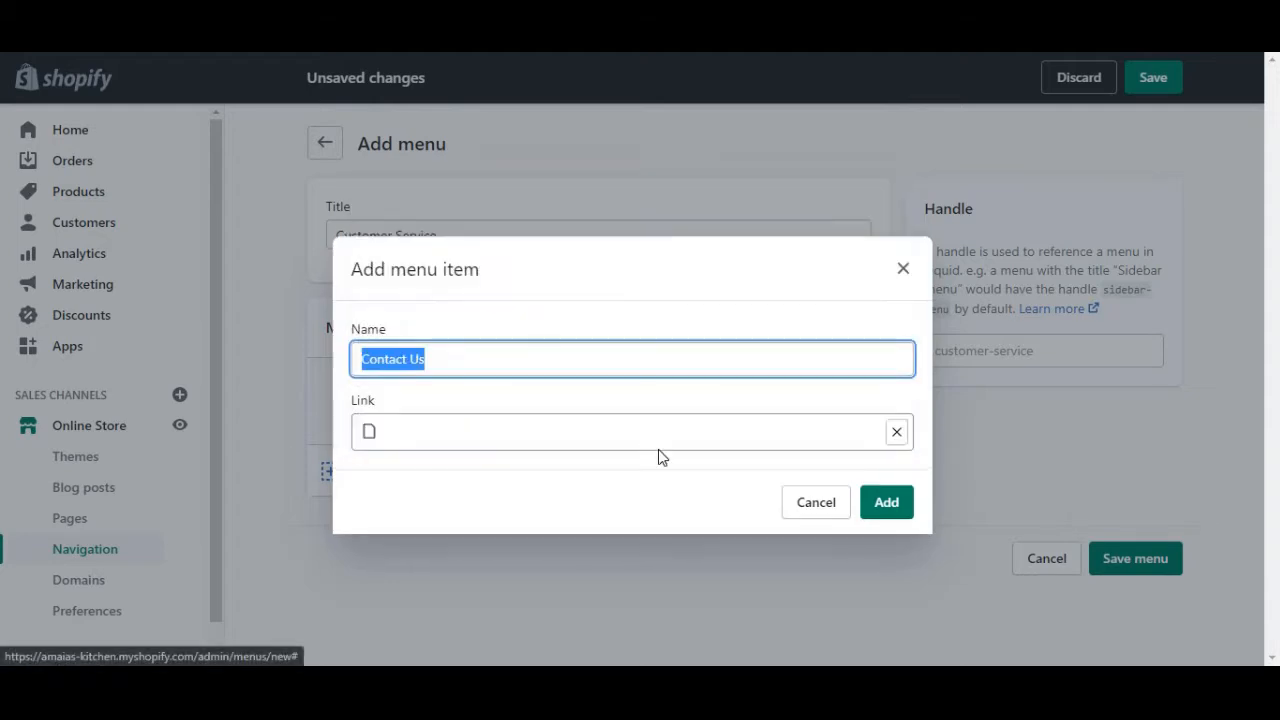
click(886, 503)
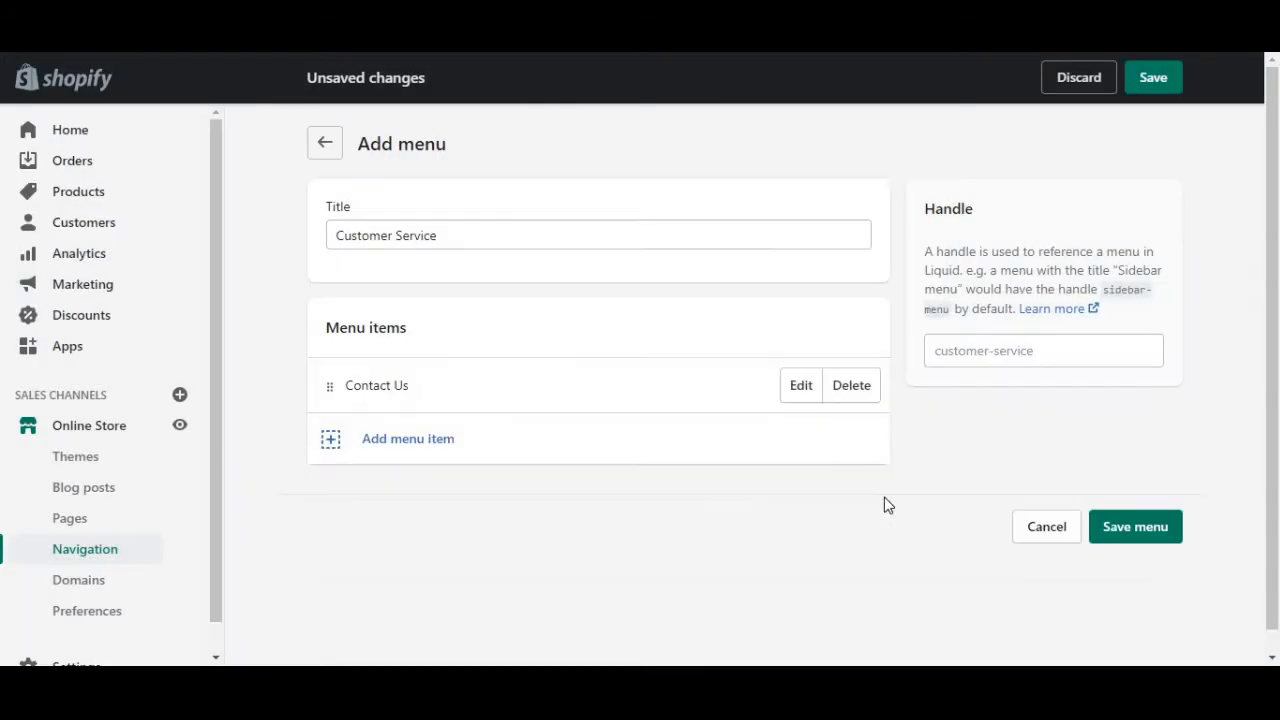
Add a second menu item that links to the Shipping & Tracking page
click(509, 453)
click(522, 434)
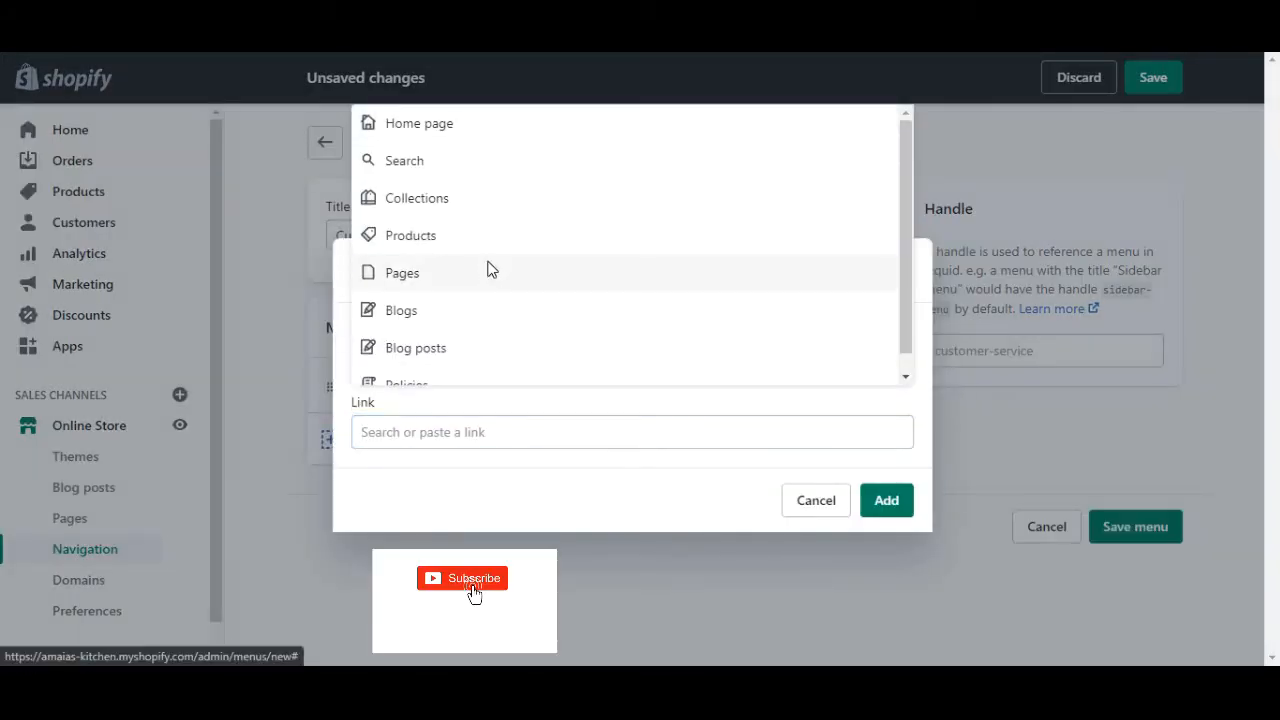
click(488, 271)
click(476, 368)
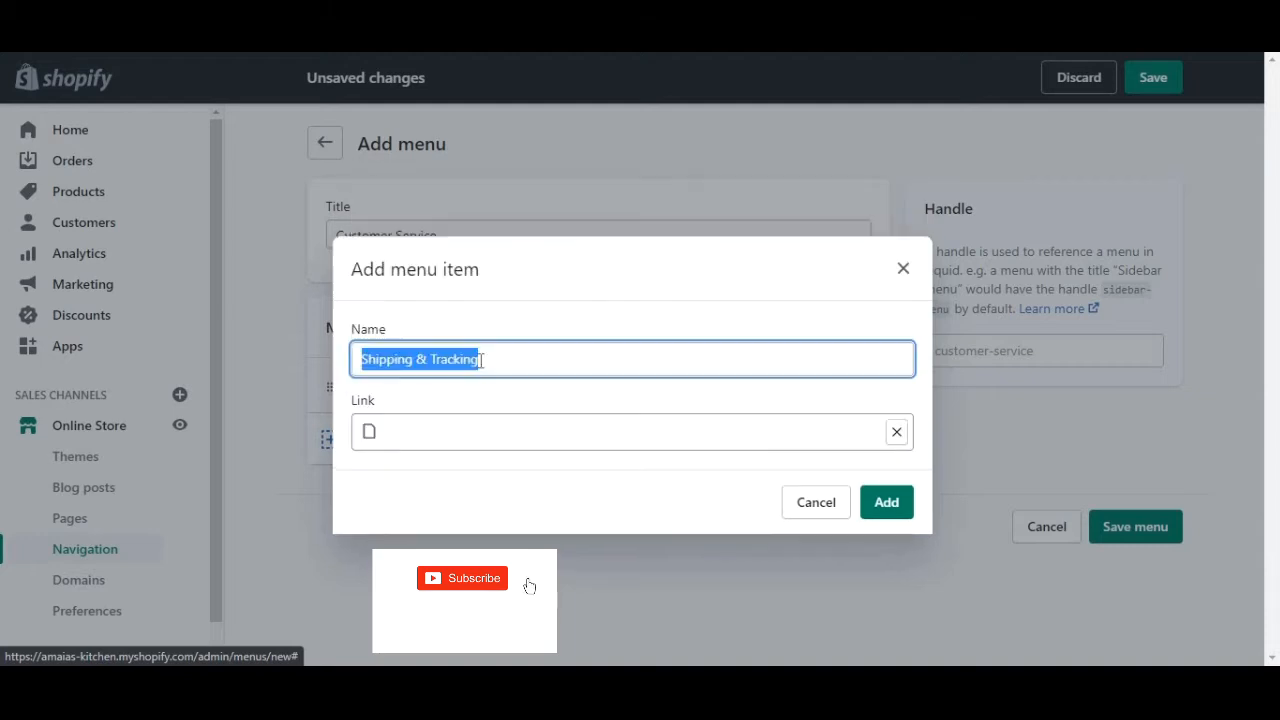
click(885, 508)
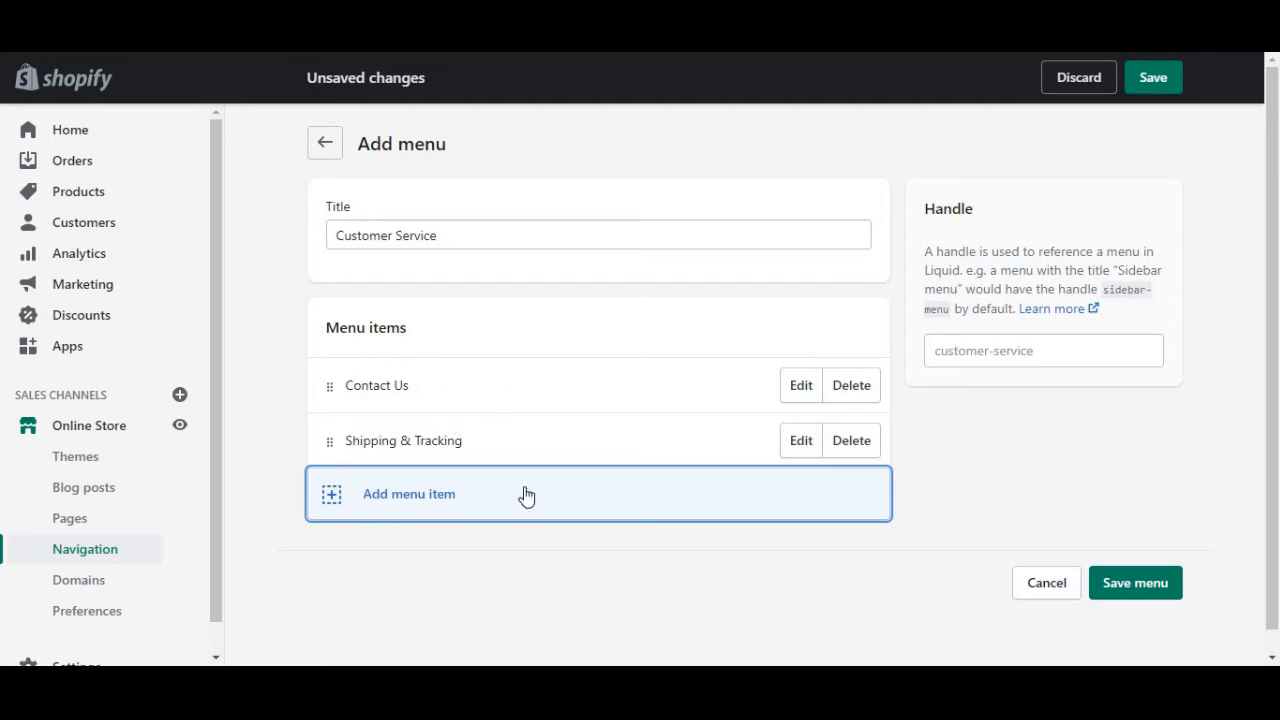
Add a menu item for the Affiliate Sign Up page and move it above Shipping & Tracking
click(415, 506)
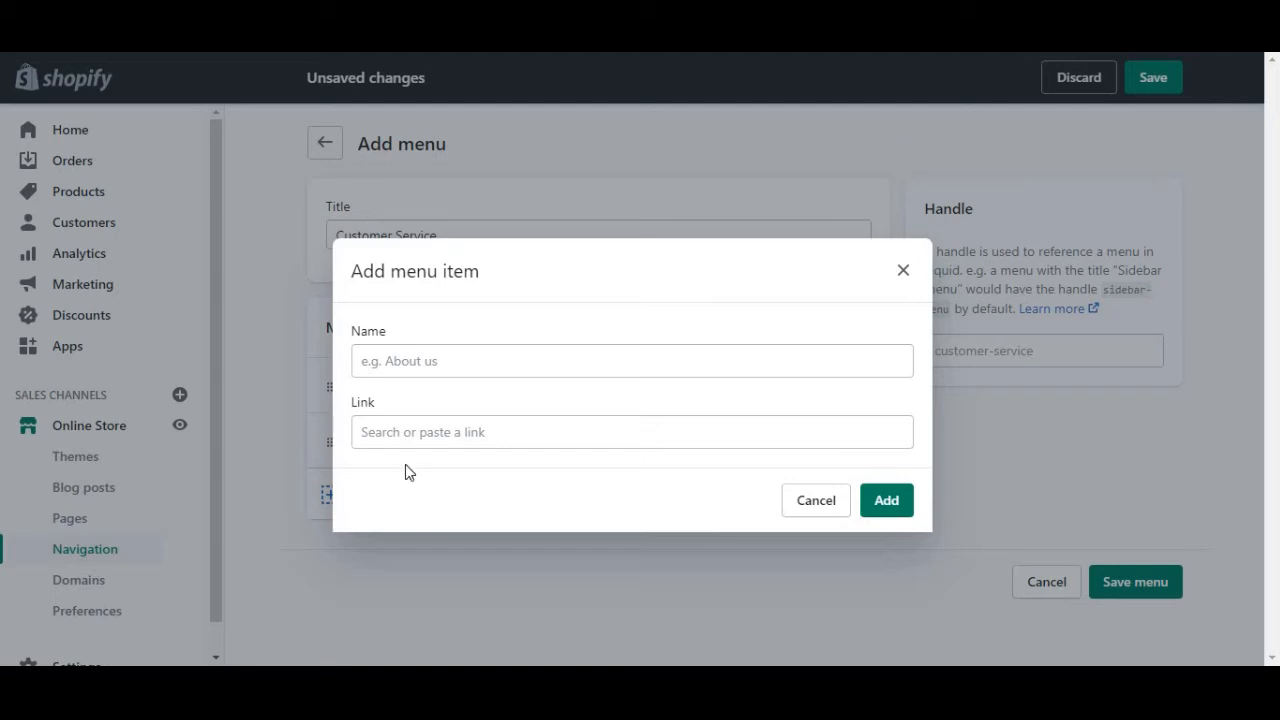
click(429, 440)
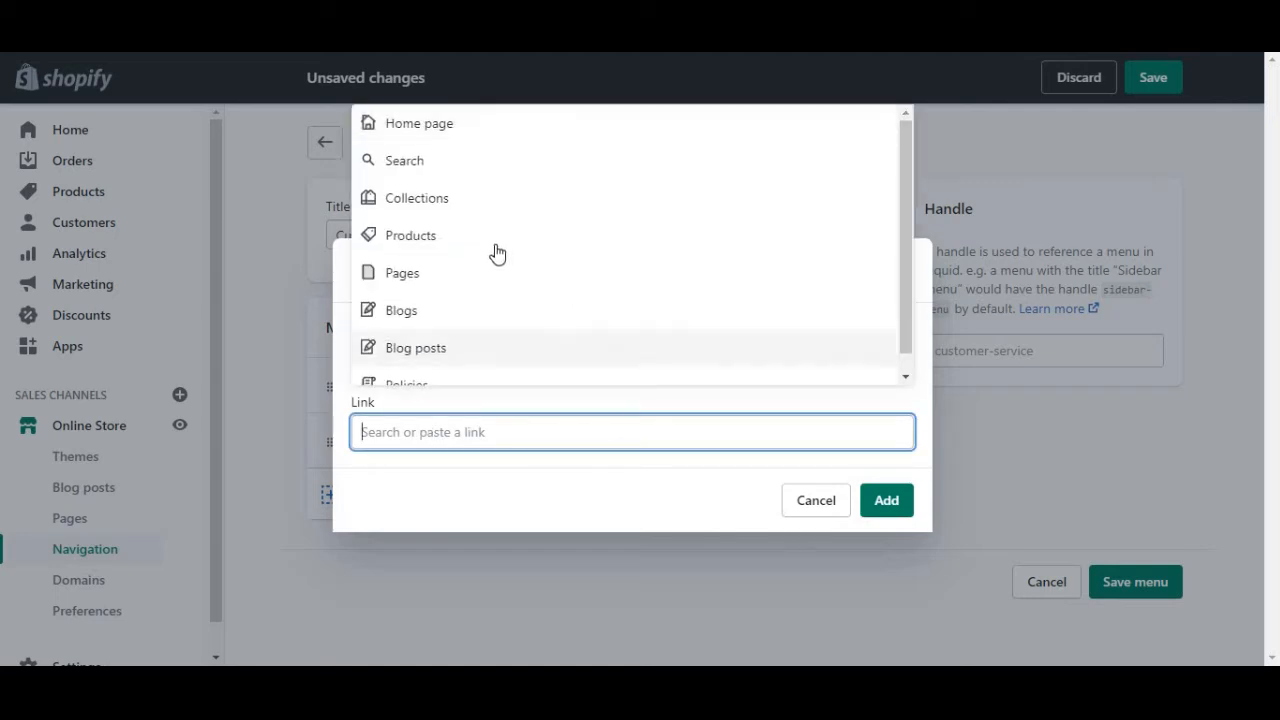
click(474, 275)
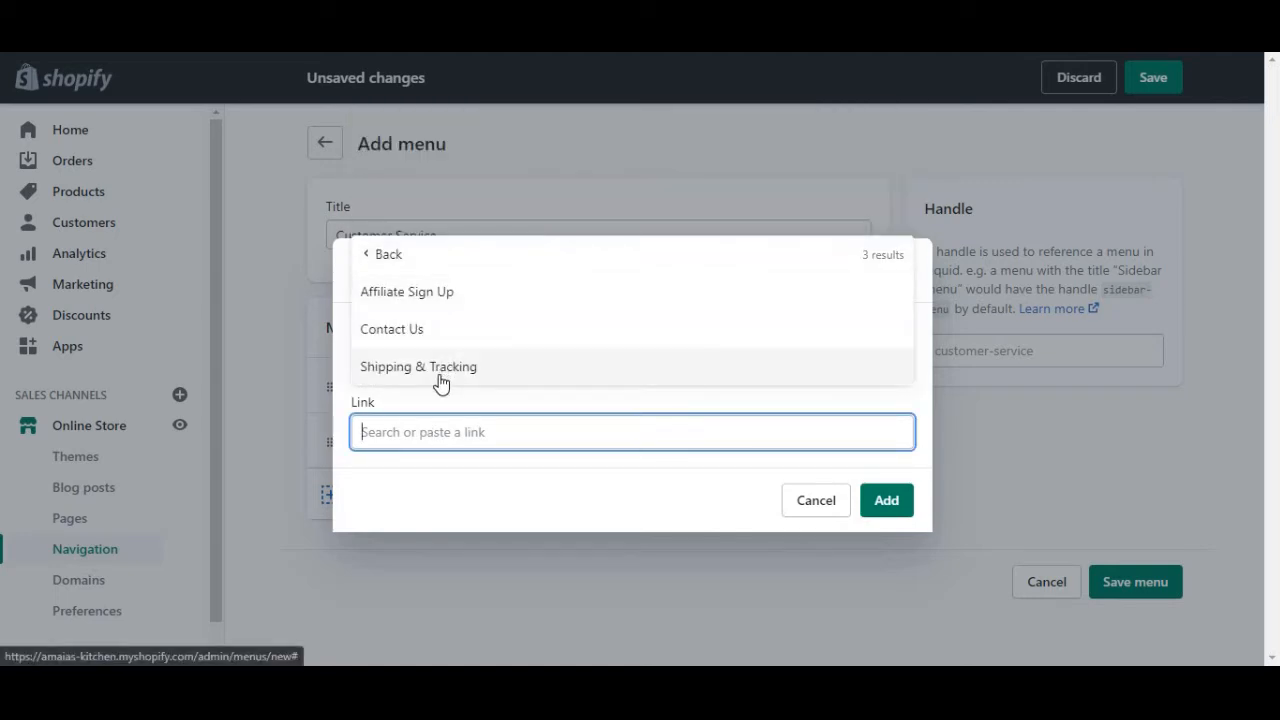
click(475, 293)
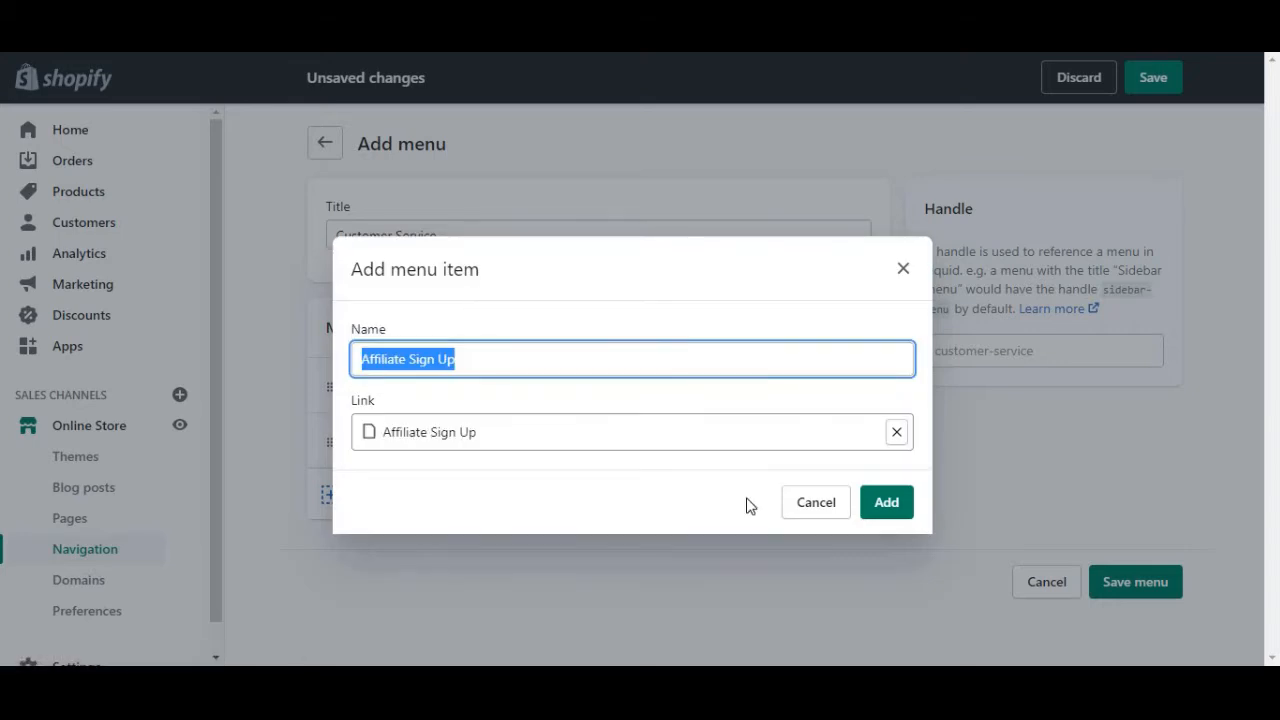
click(886, 502)
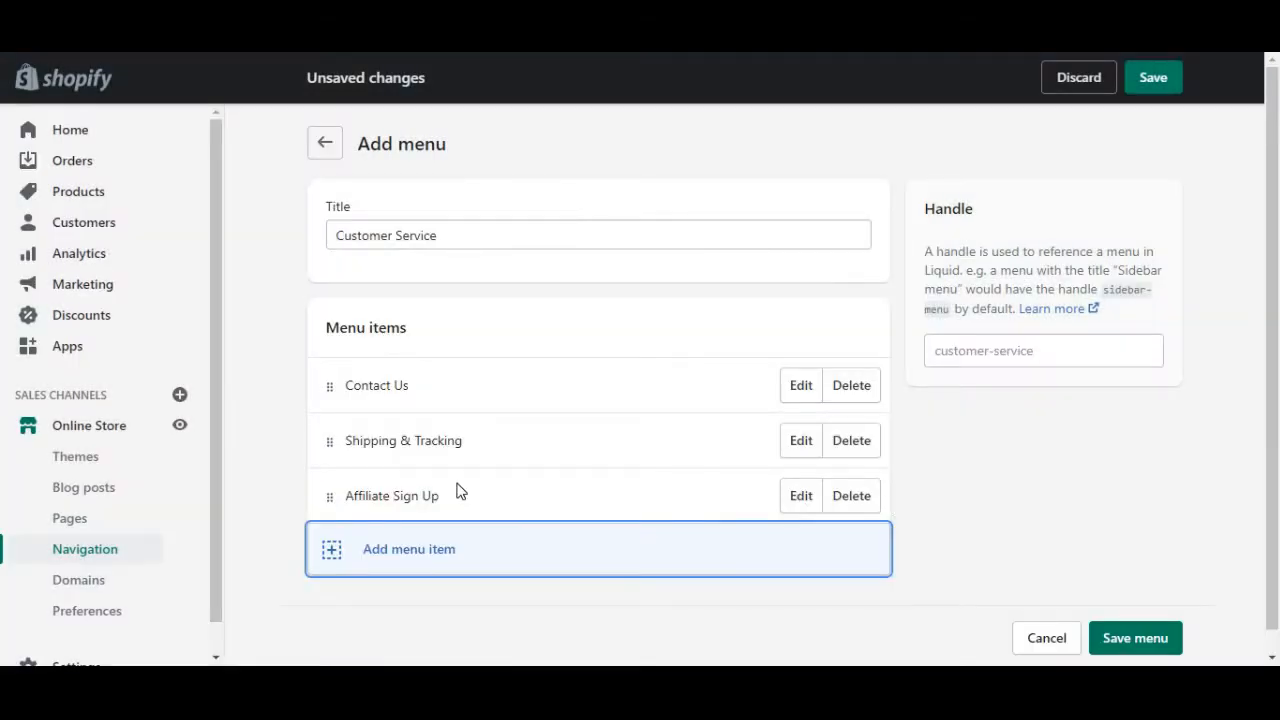
drag(329, 494, 331, 424)
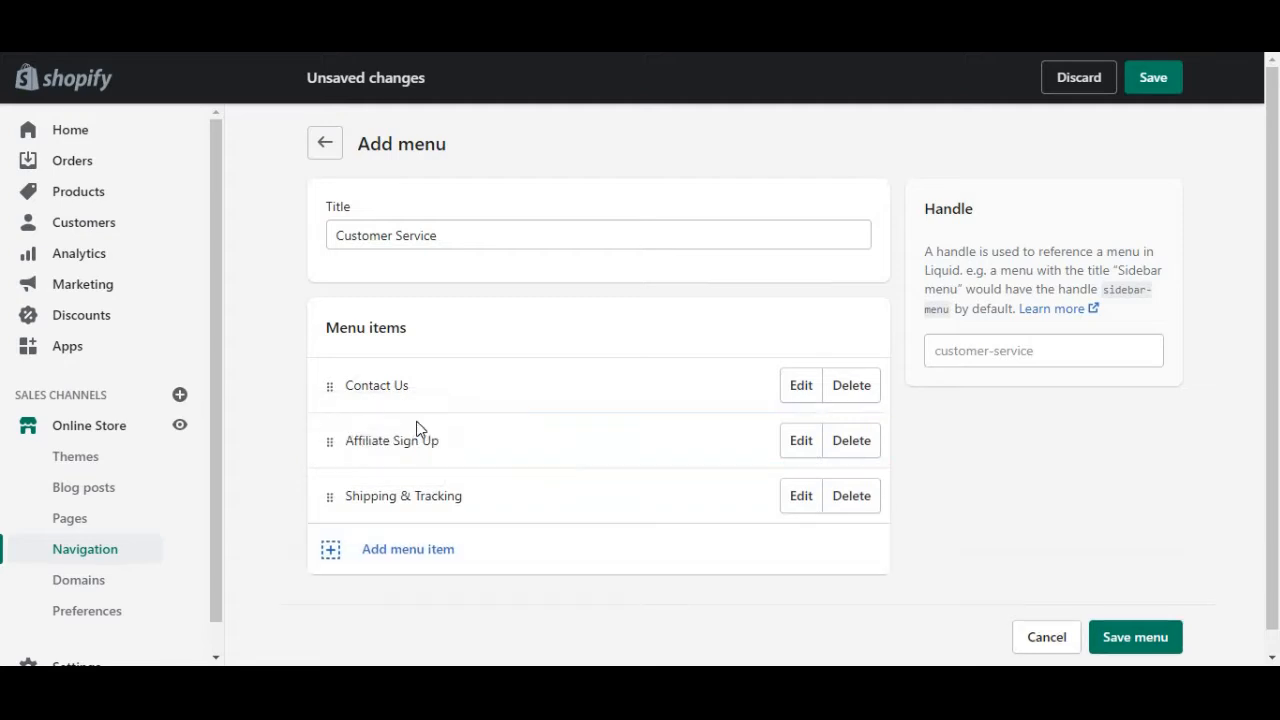
Start another menu item and name it "Affiliate Login"
click(378, 554)
click(440, 370)
text(Affiliate)
key(Down)
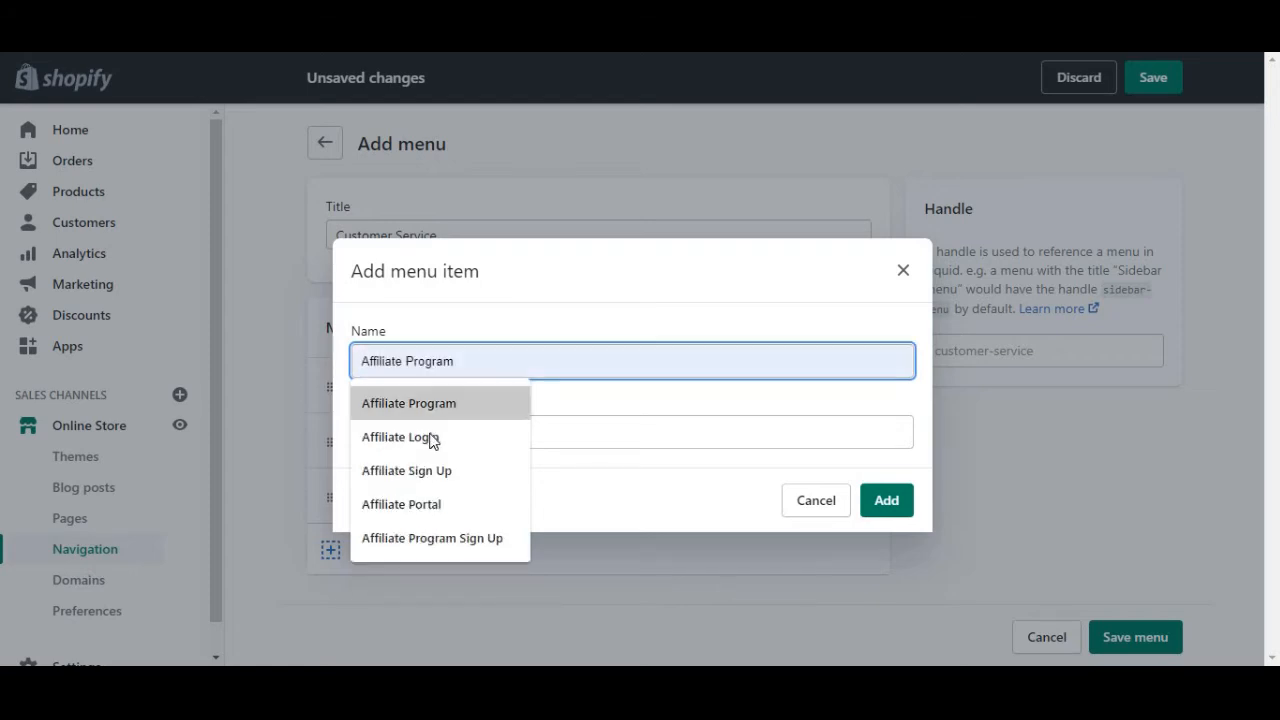
click(431, 439)
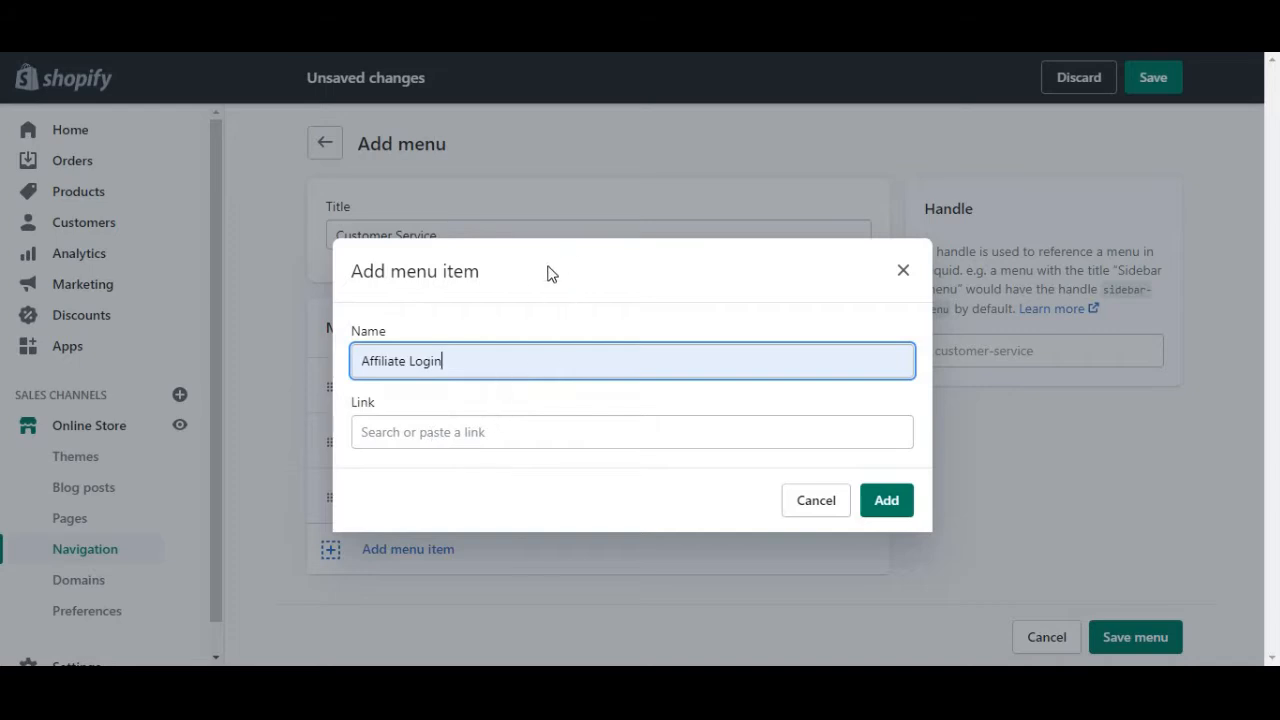
Link the Affiliate Login item to the external address amaiaskitchen.goaffpro.com/login and add it to the menu
click(481, 445)
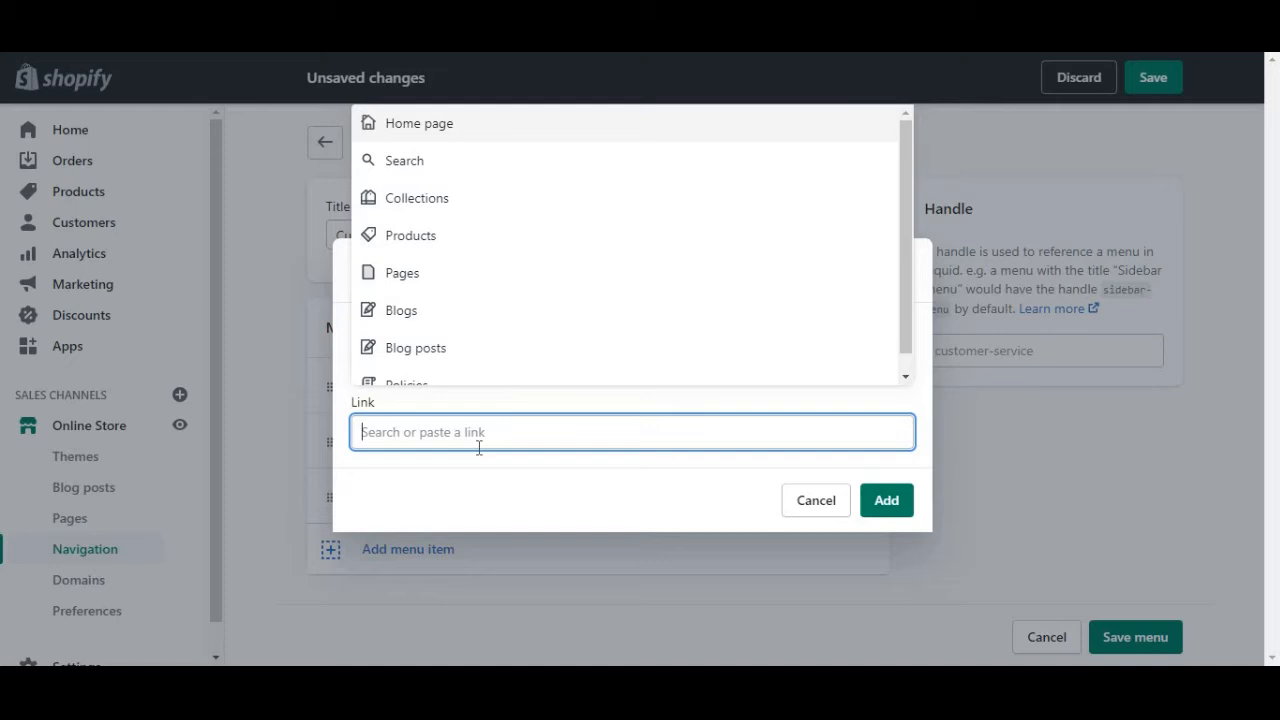
click(278, 353)
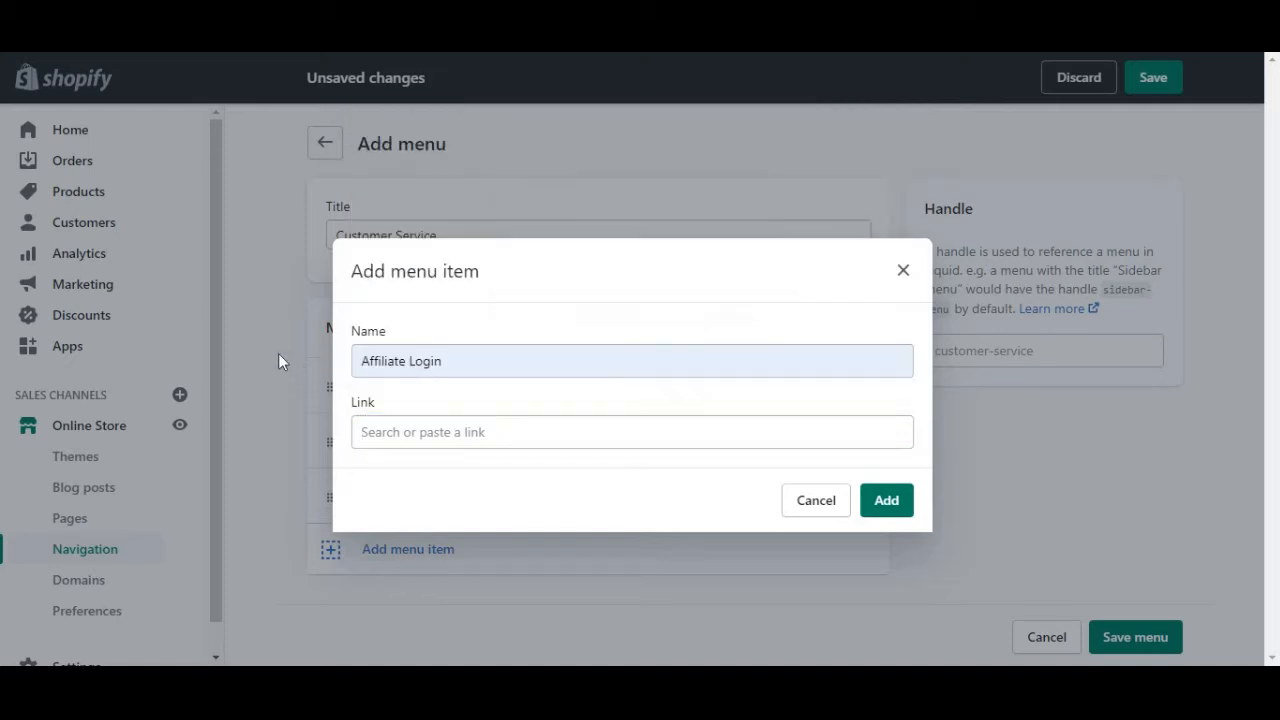
click(424, 430)
click(595, 436)
text(amaiaskitchen.goaffpro.com/login)
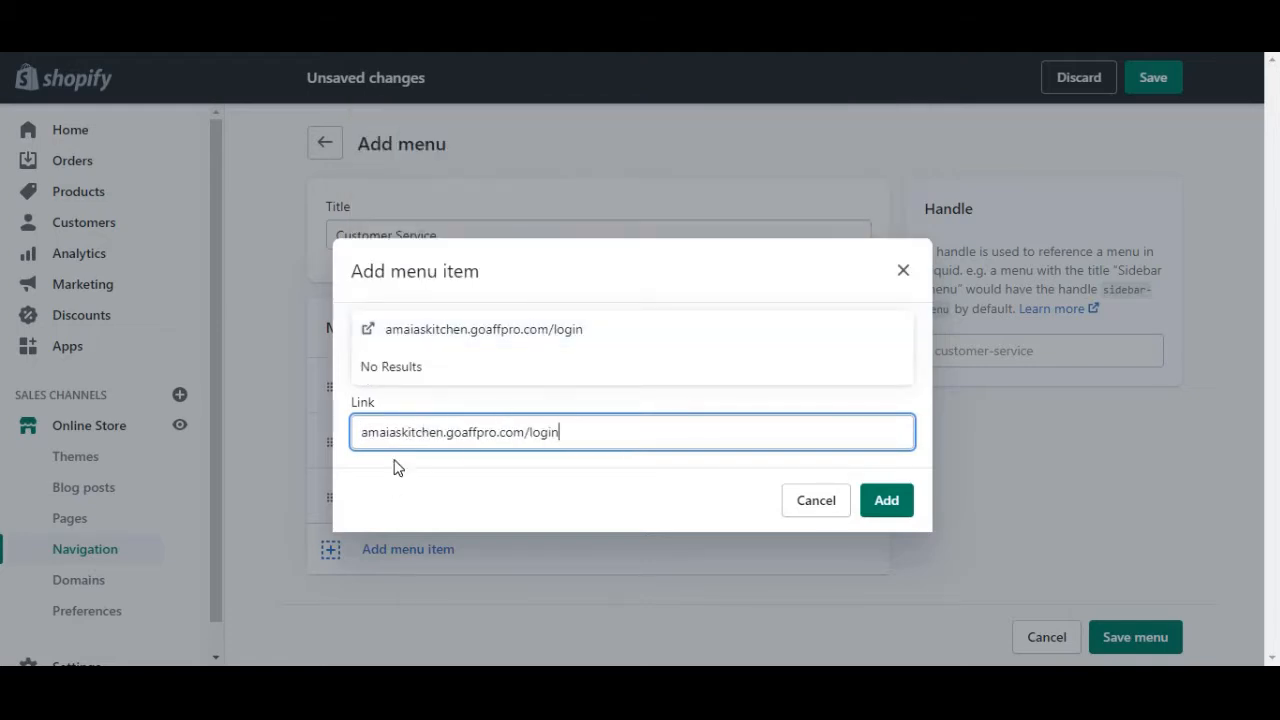
click(395, 340)
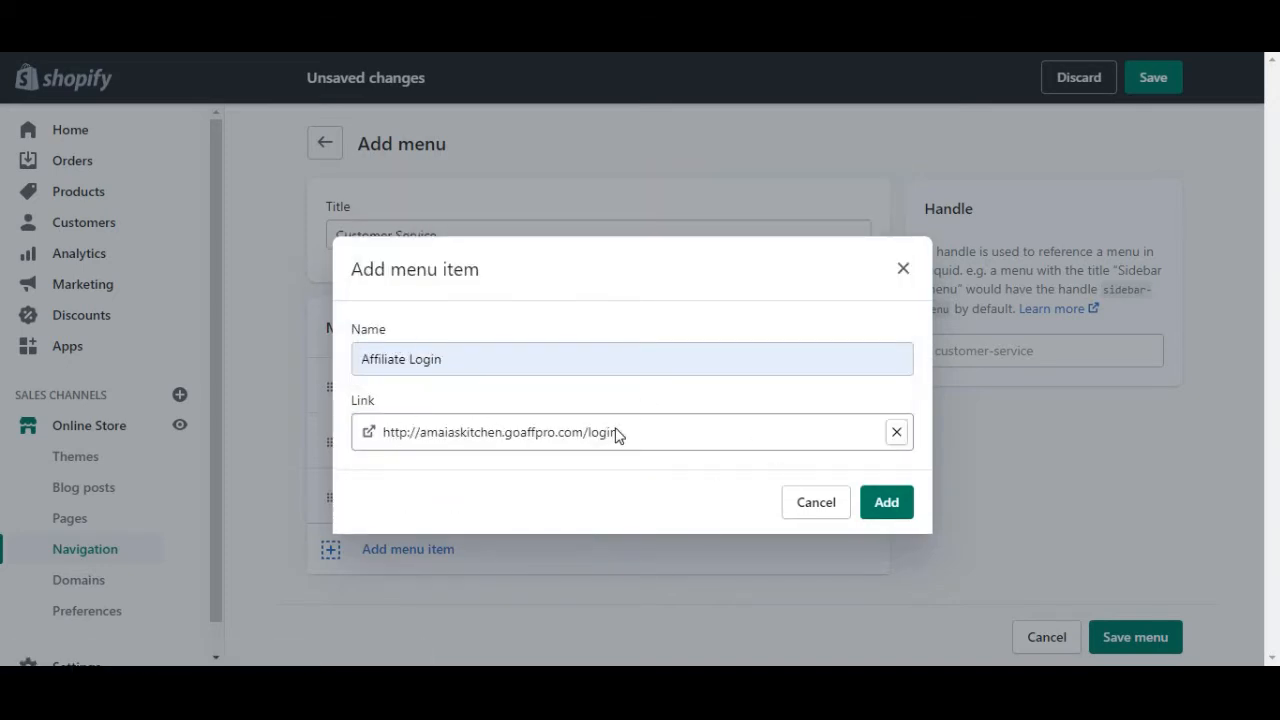
click(909, 506)
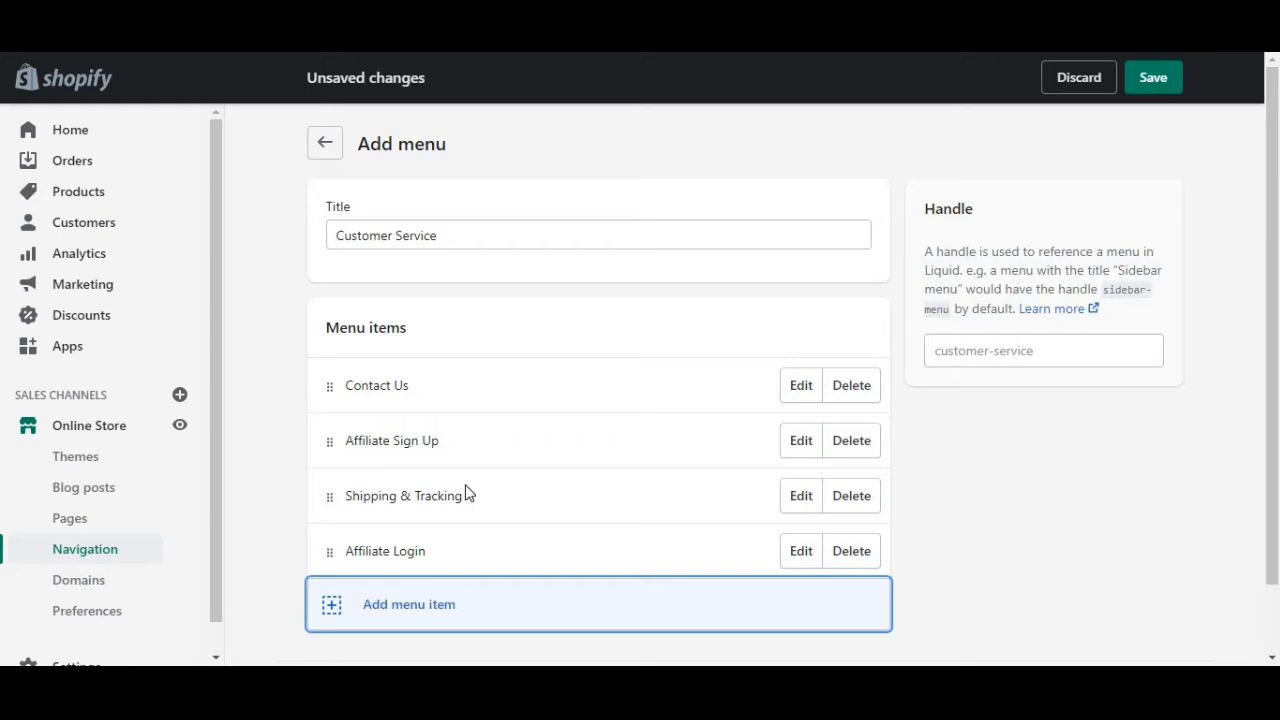
Add a menu item named "About Us" with the placeholder link # to the Customer Service menu
click(1263, 354)
mouse_move(1274, 316)
mouse_down()
mouse_move(1275, 367)
mouse_move(1273, 331)
mouse_up()
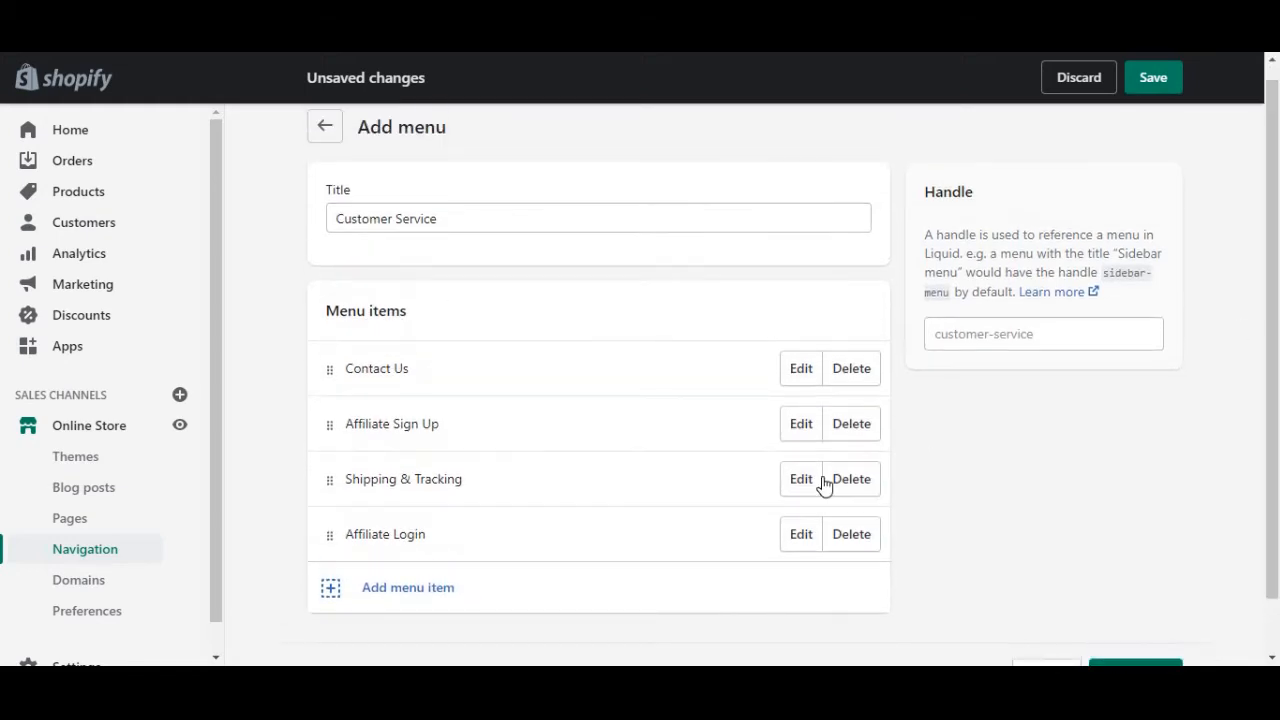
click(452, 589)
click(423, 363)
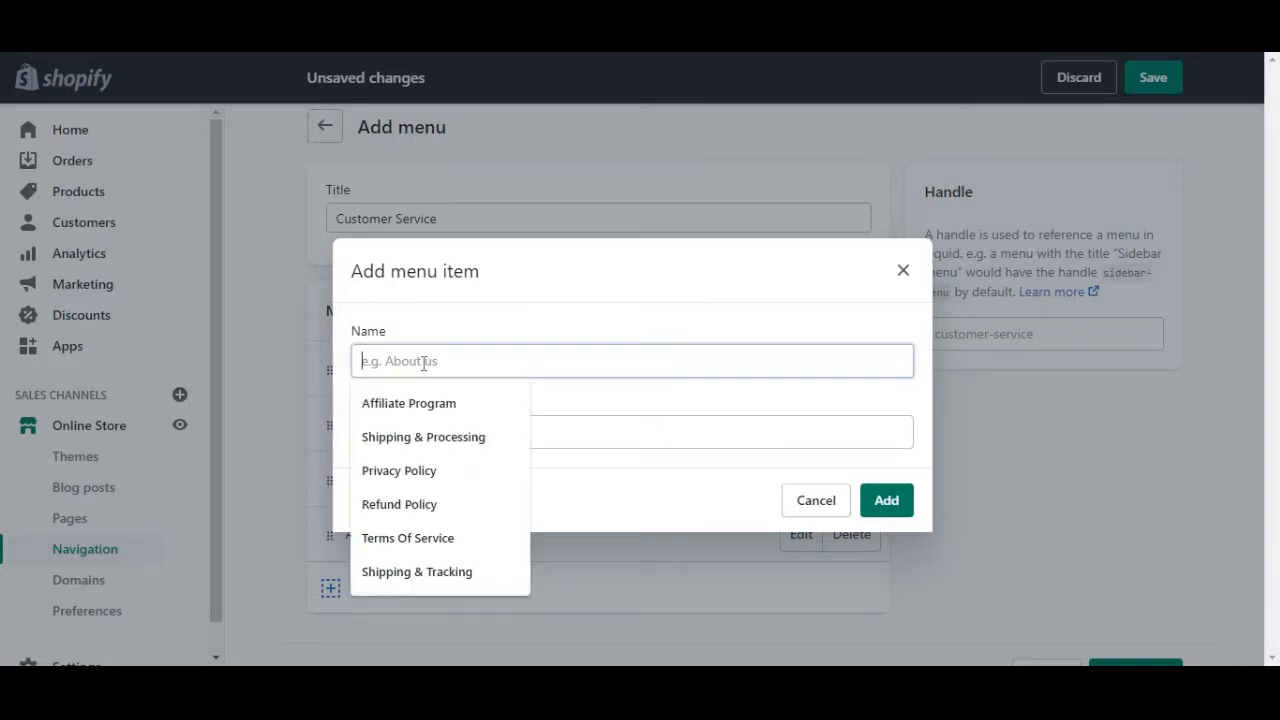
text(A)
text(bo)
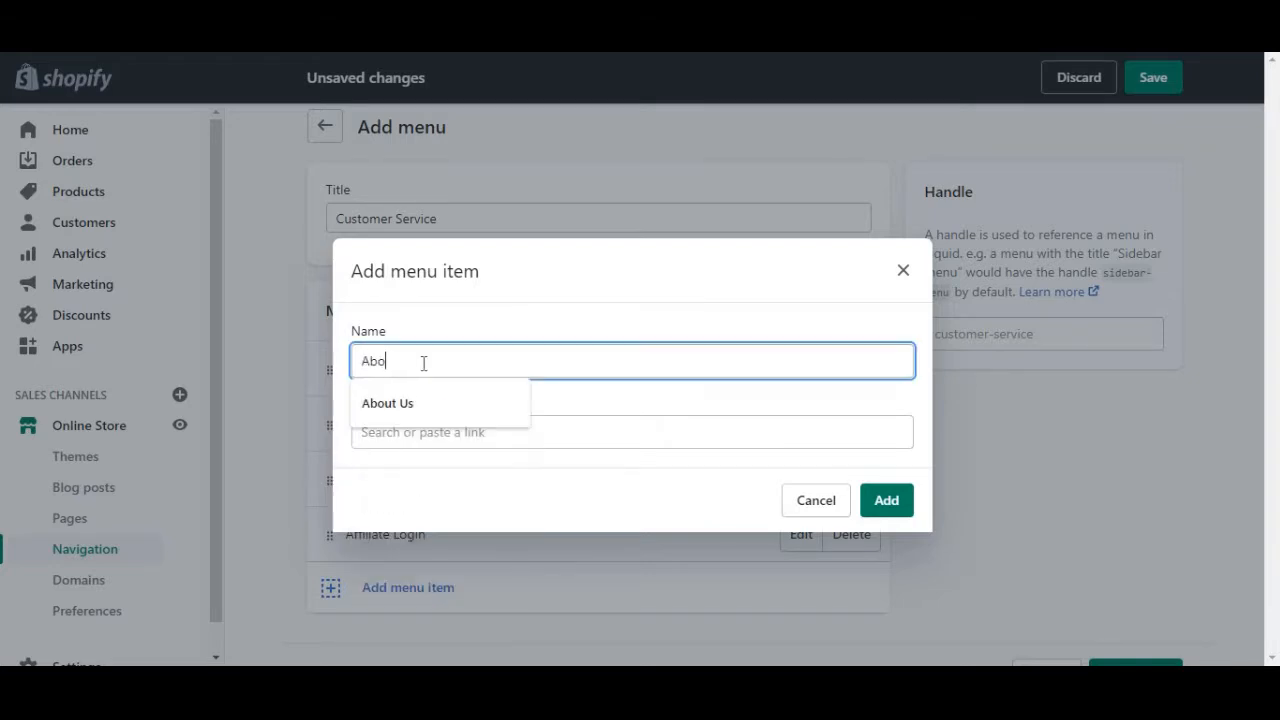
text(ut Us)
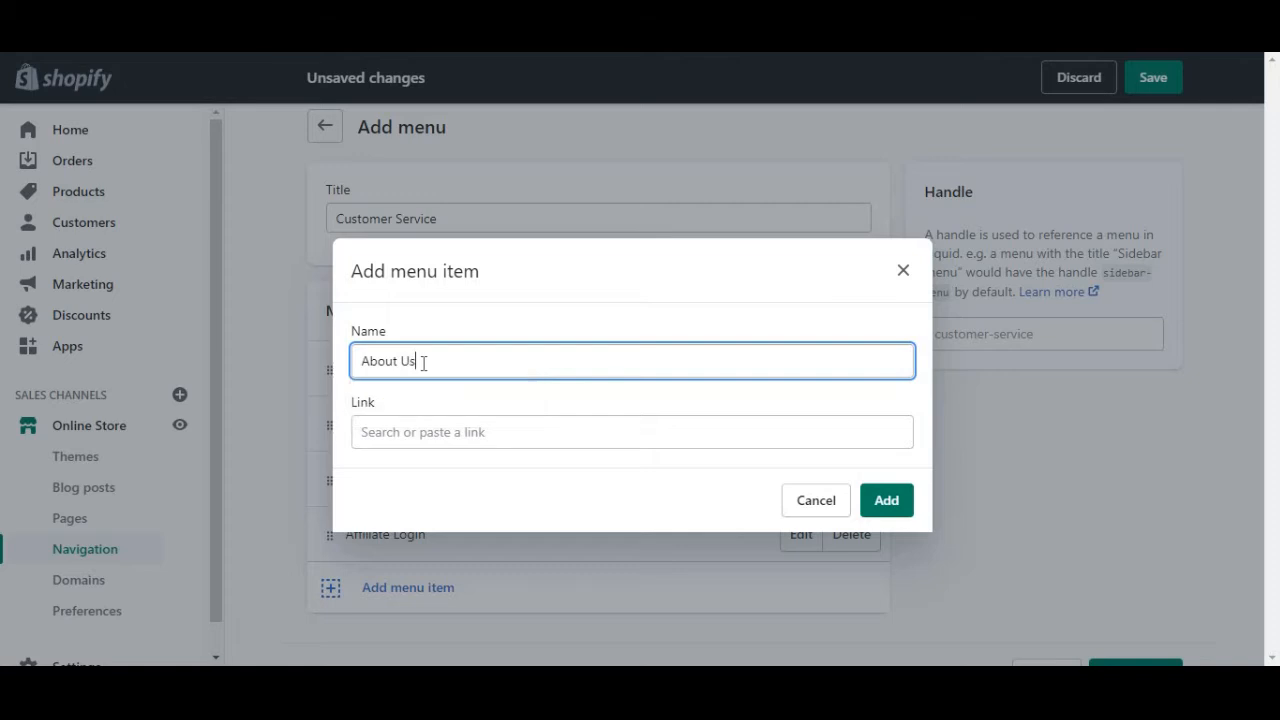
click(431, 431)
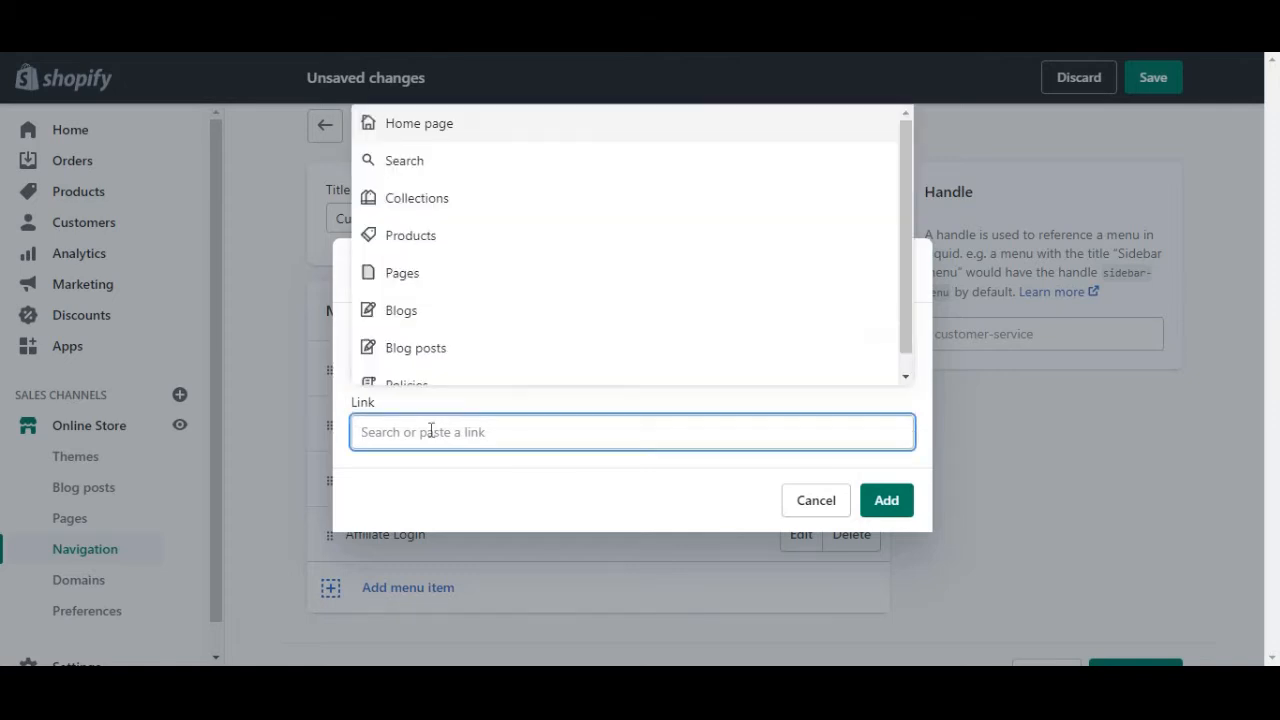
text(#)
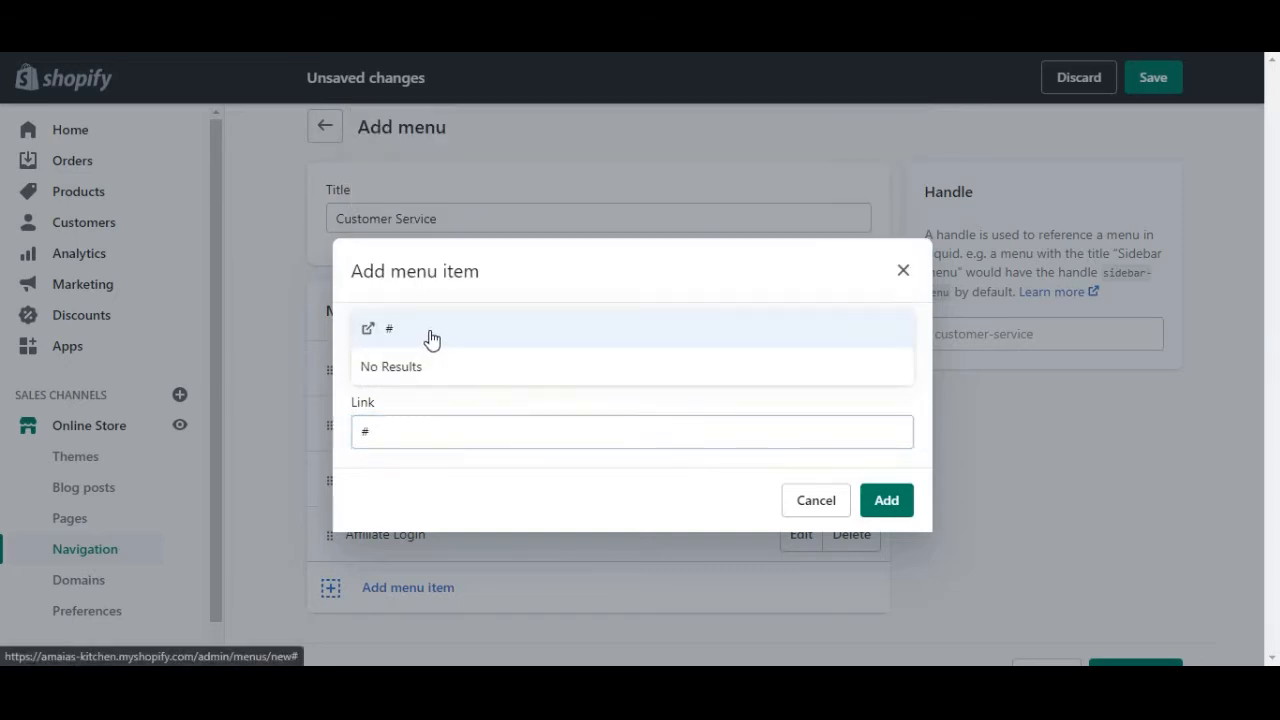
click(428, 333)
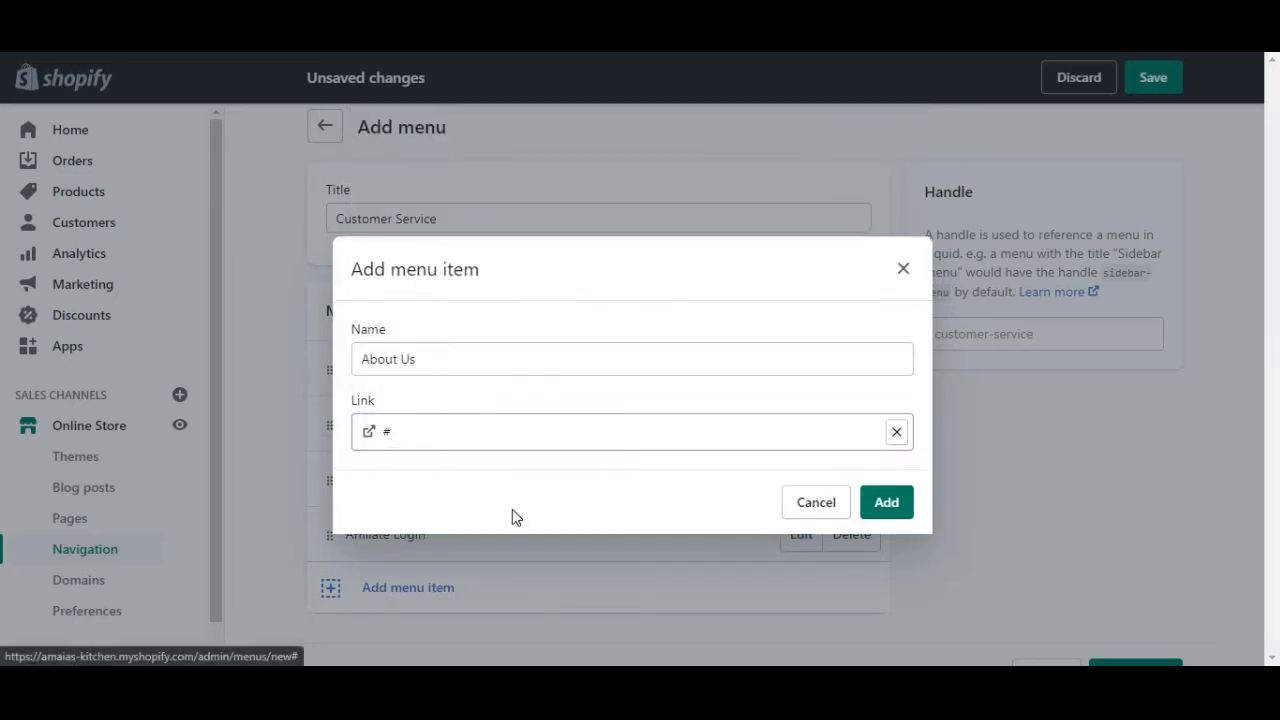
click(897, 505)
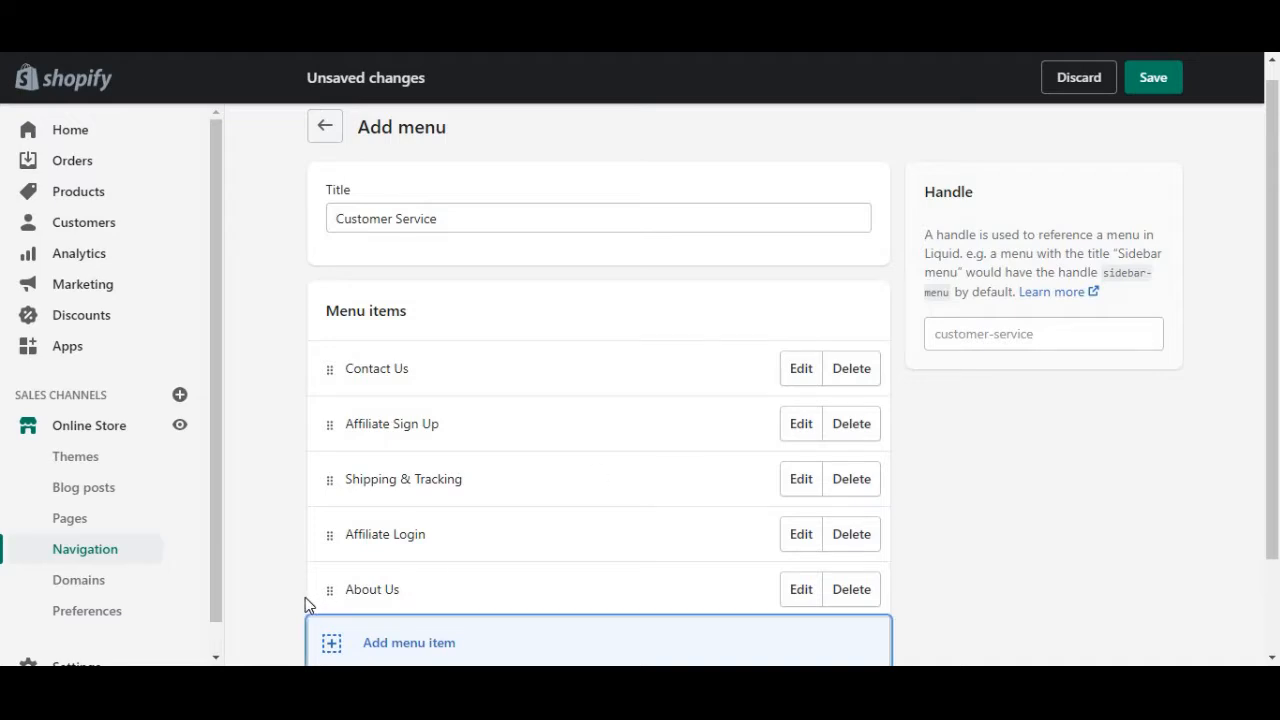
Move the About Us item directly below Contact Us and save the Customer Service menu
drag(331, 594, 302, 423)
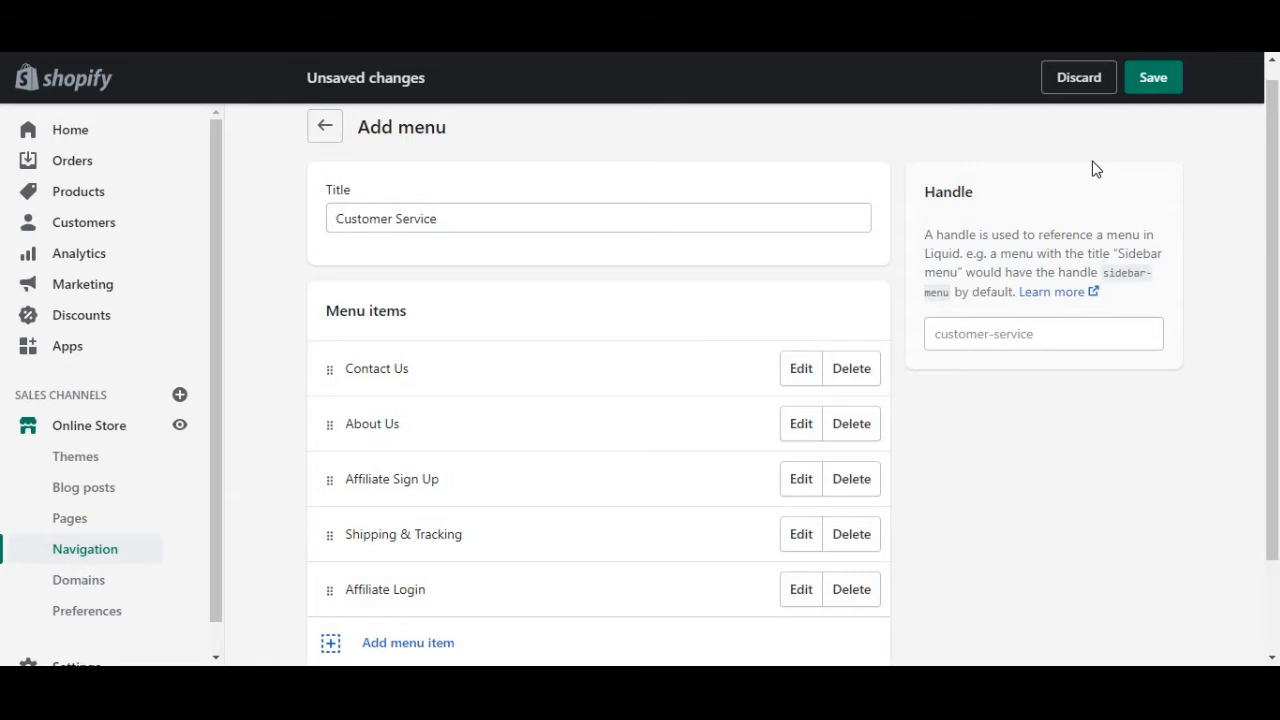
click(1157, 86)
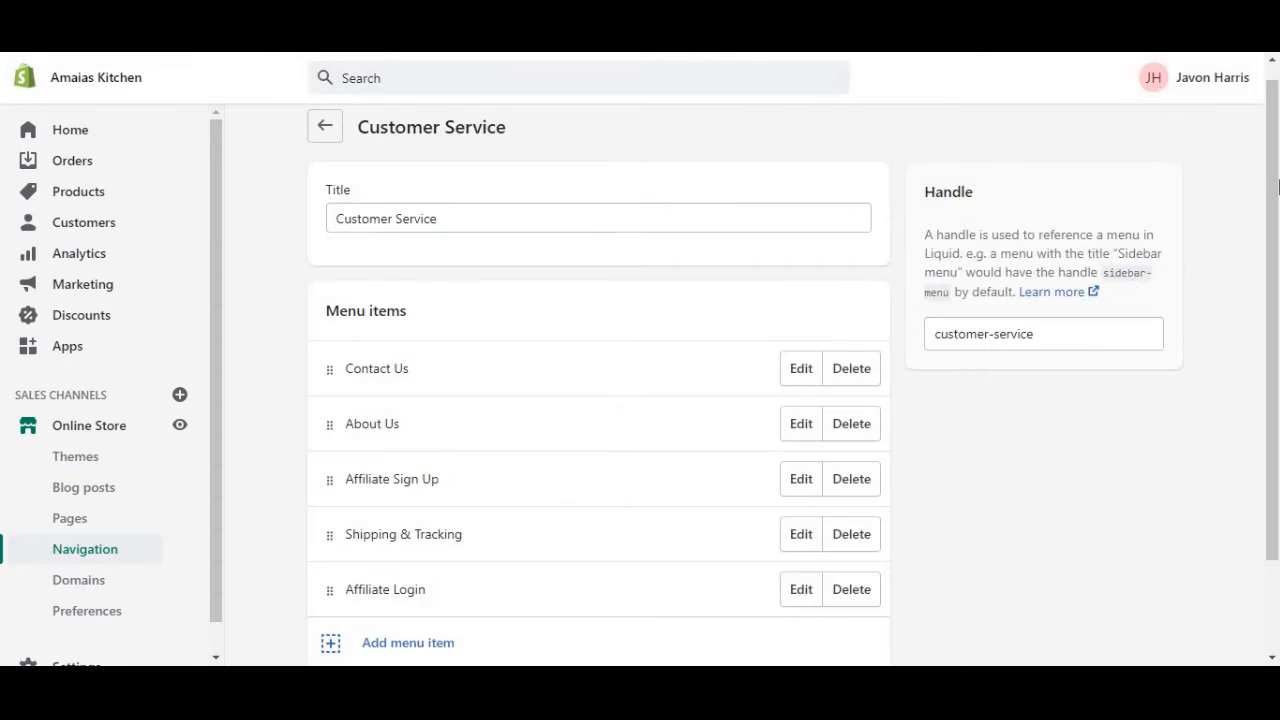
scroll(1273, 360, down, 2)
scroll(1277, 150, up, 2)
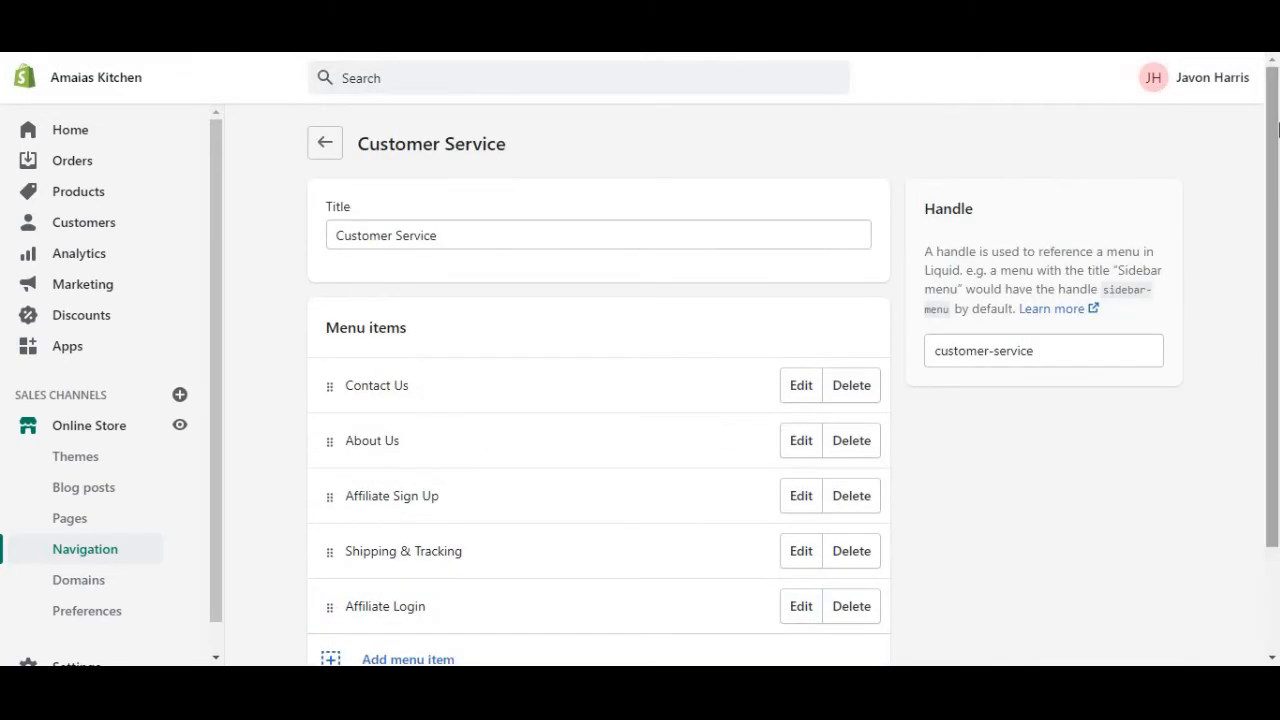
Open the Footer menu from the navigation list and add an item linking to the Privacy Policy
click(325, 144)
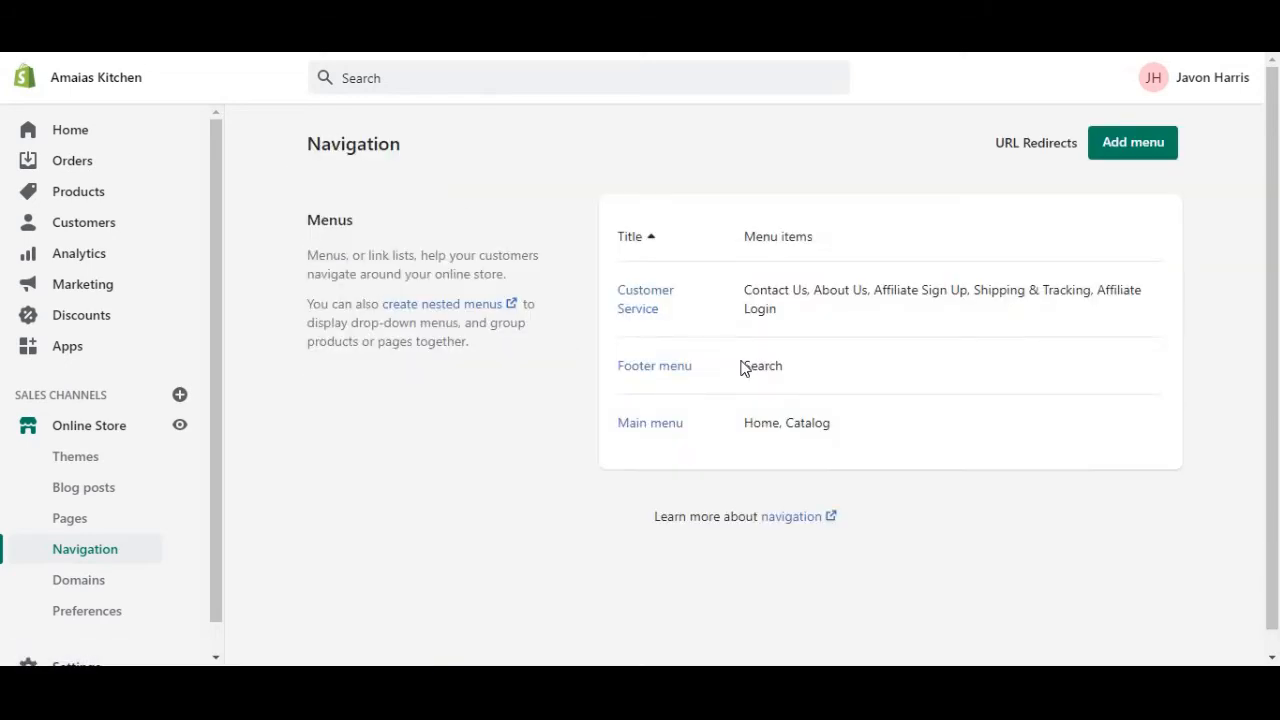
click(683, 371)
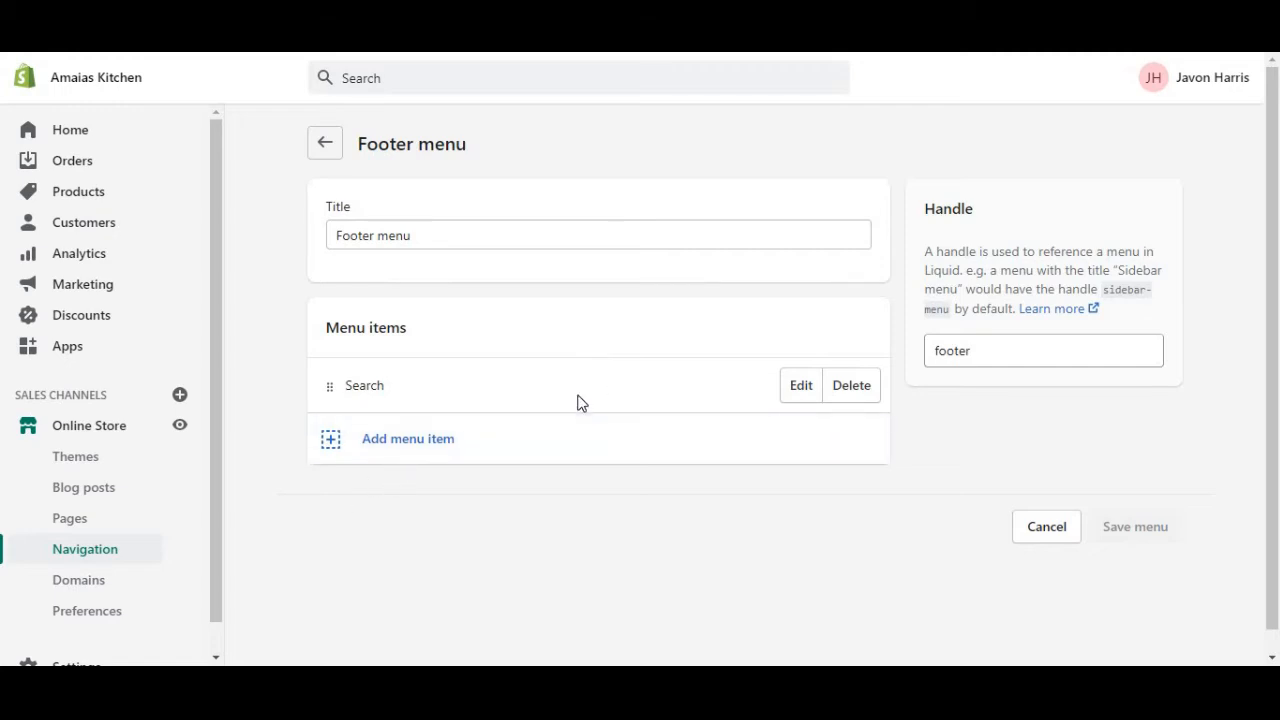
click(388, 440)
click(440, 436)
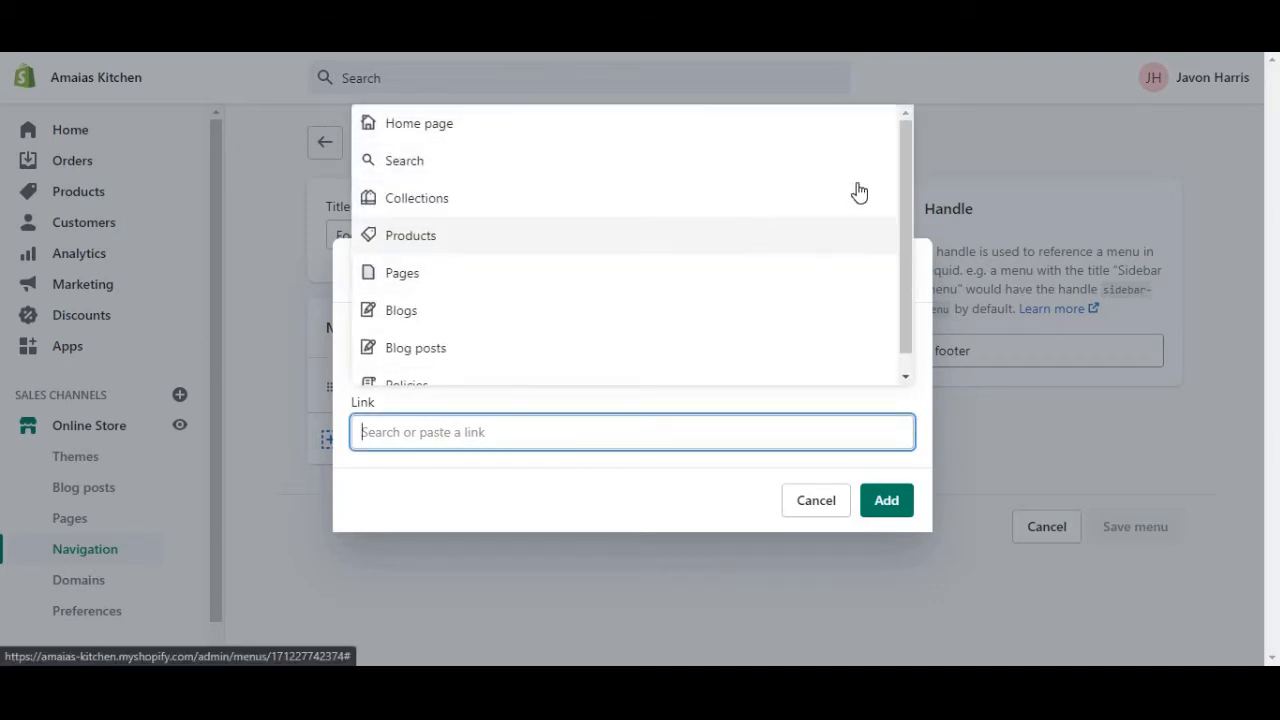
drag(904, 178, 907, 250)
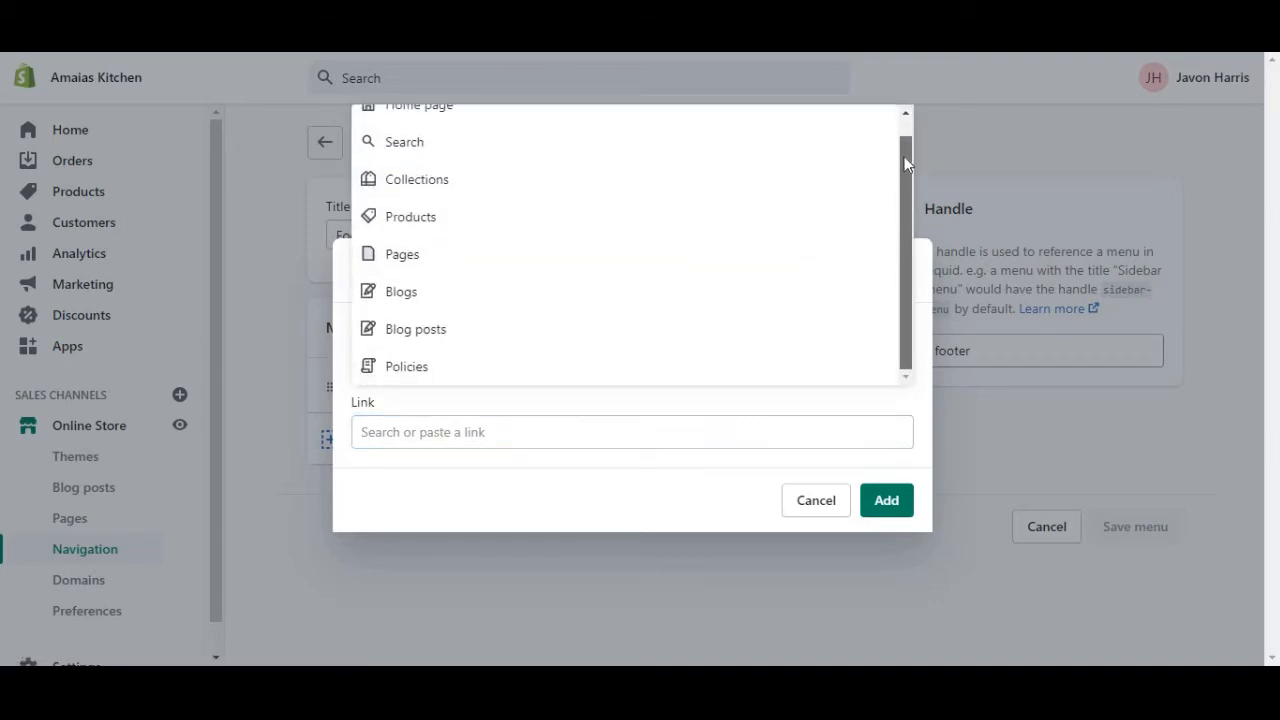
drag(904, 157, 904, 232)
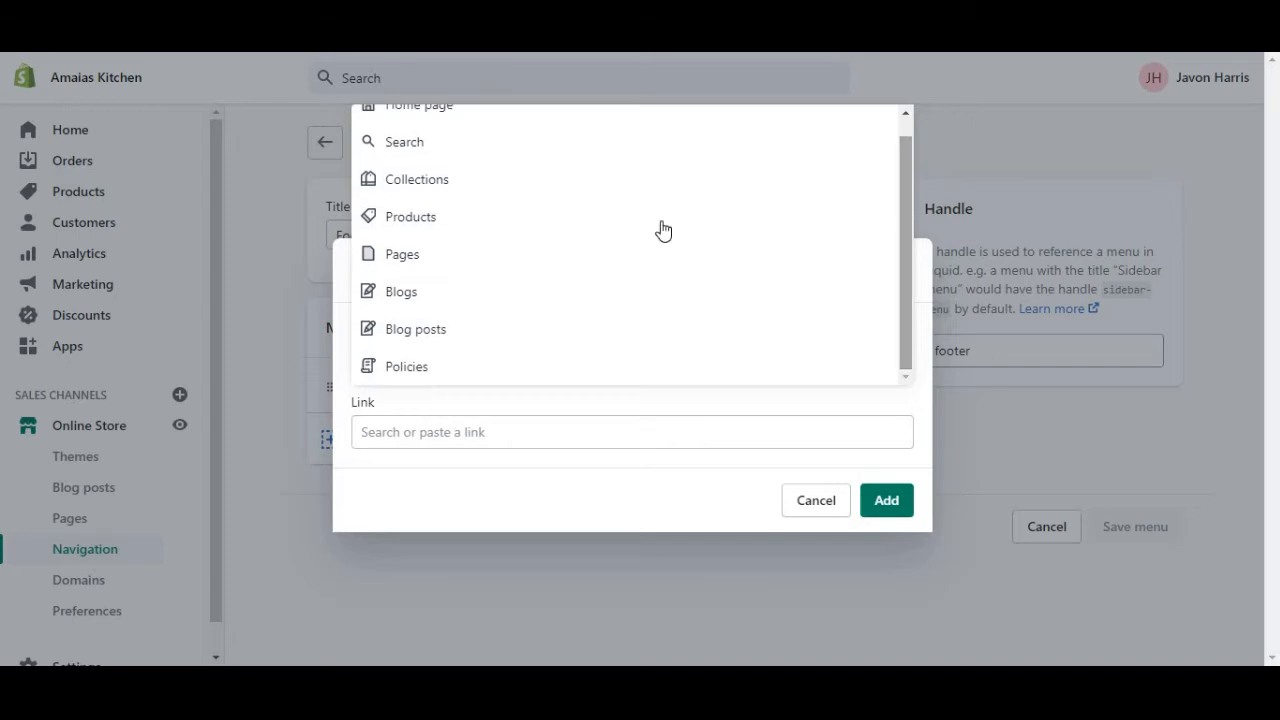
click(437, 367)
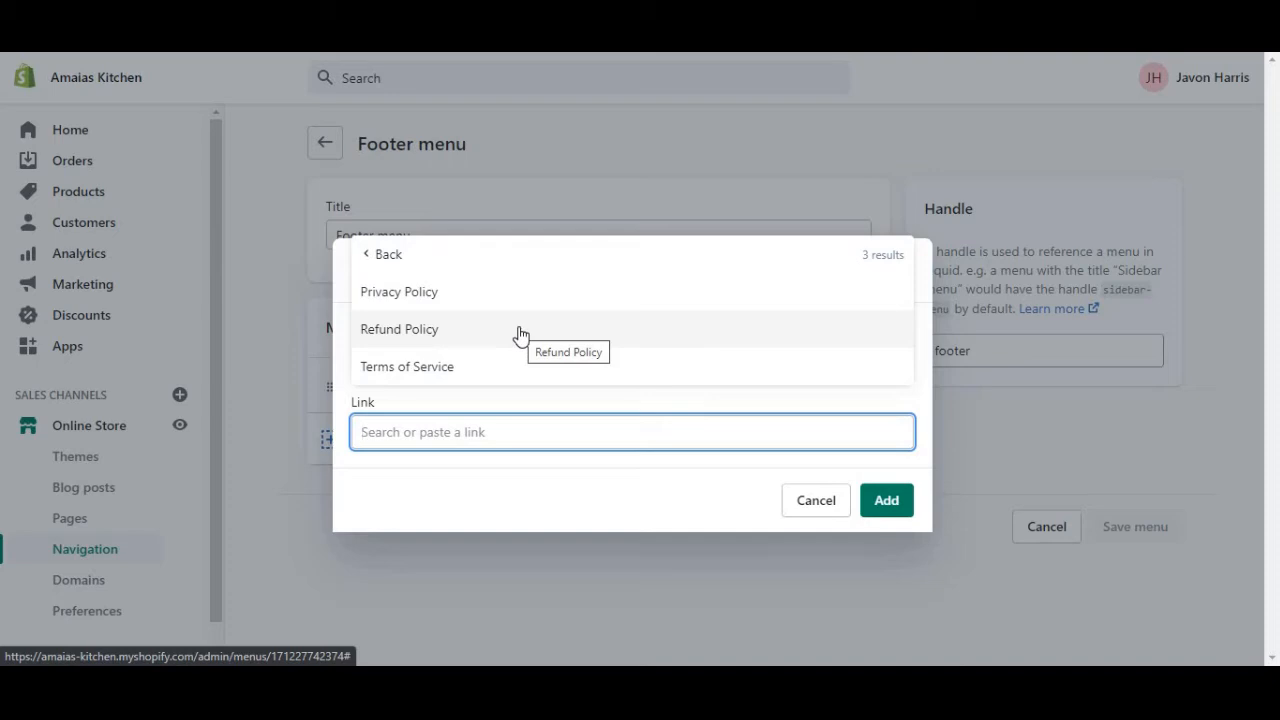
click(444, 297)
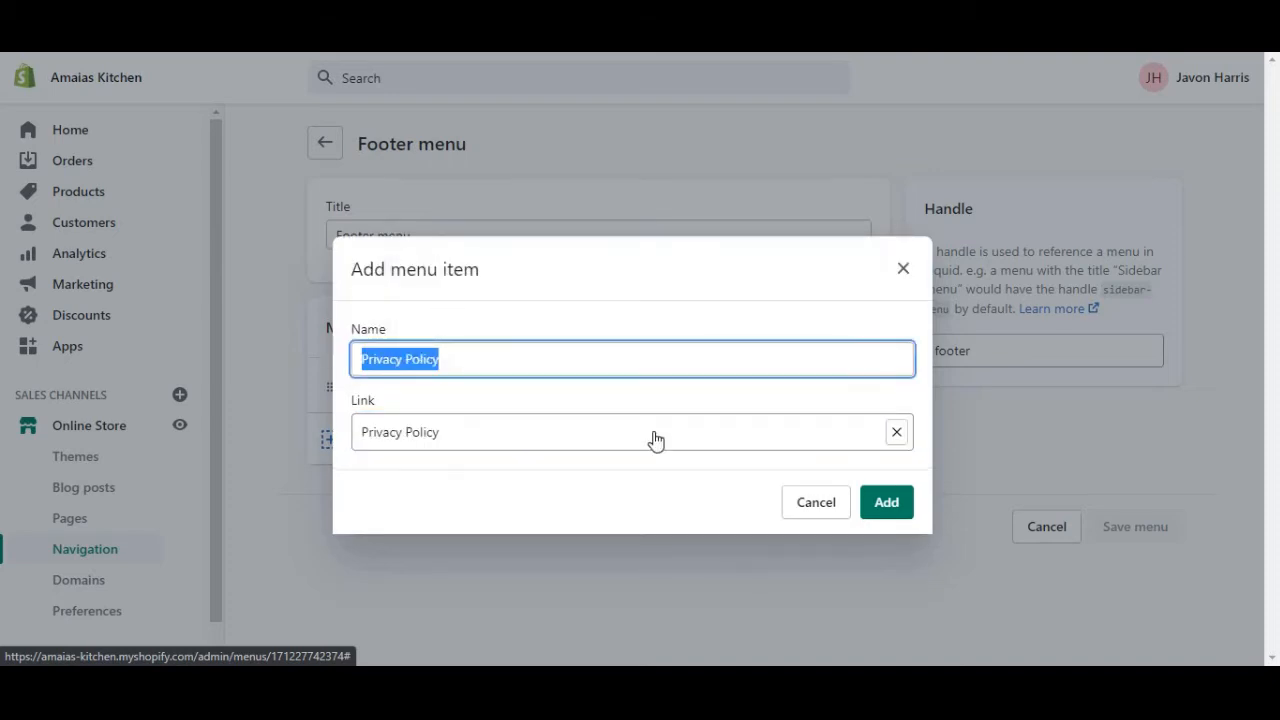
click(887, 503)
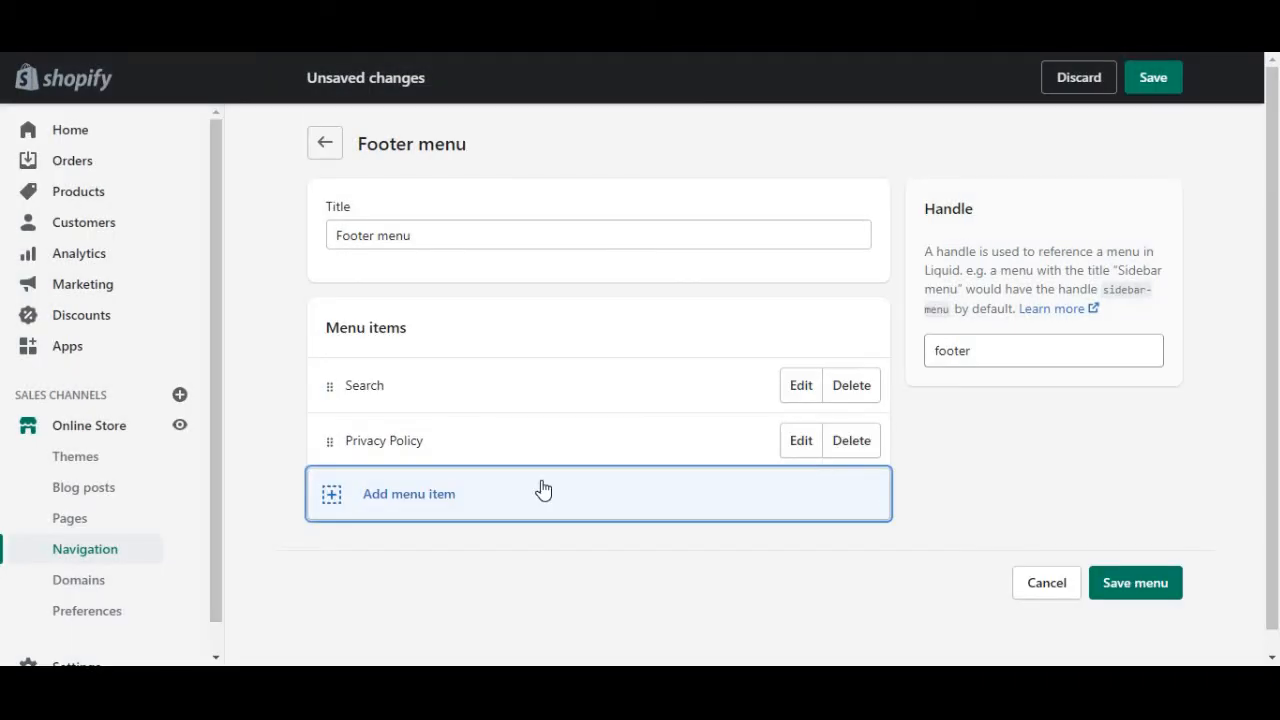
Add a footer menu item that links to the store's Refund Policy
click(333, 500)
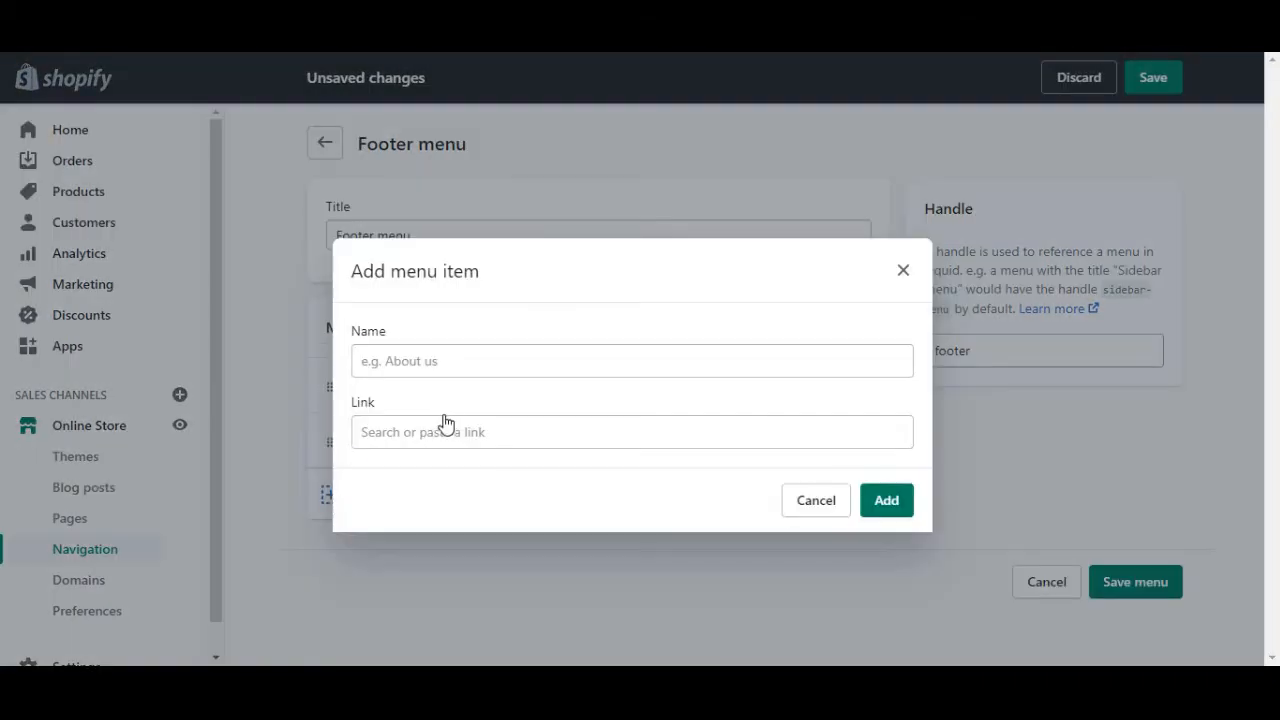
click(435, 446)
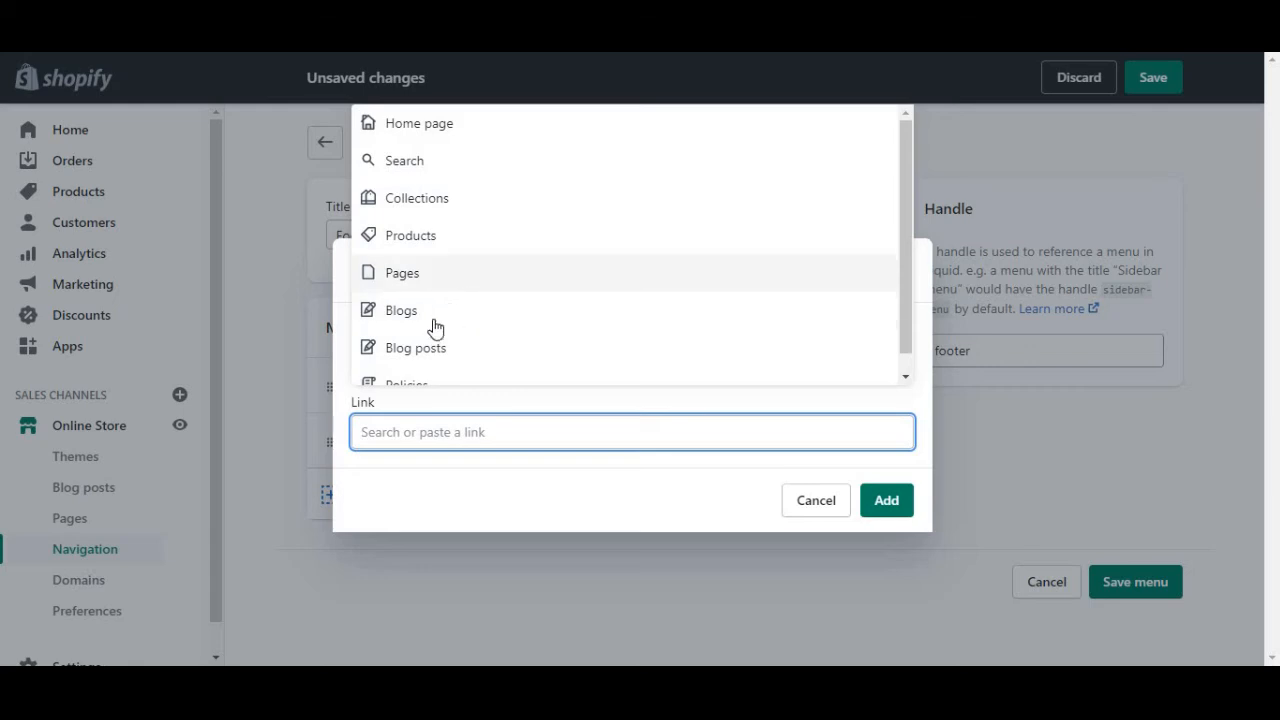
drag(903, 262, 904, 325)
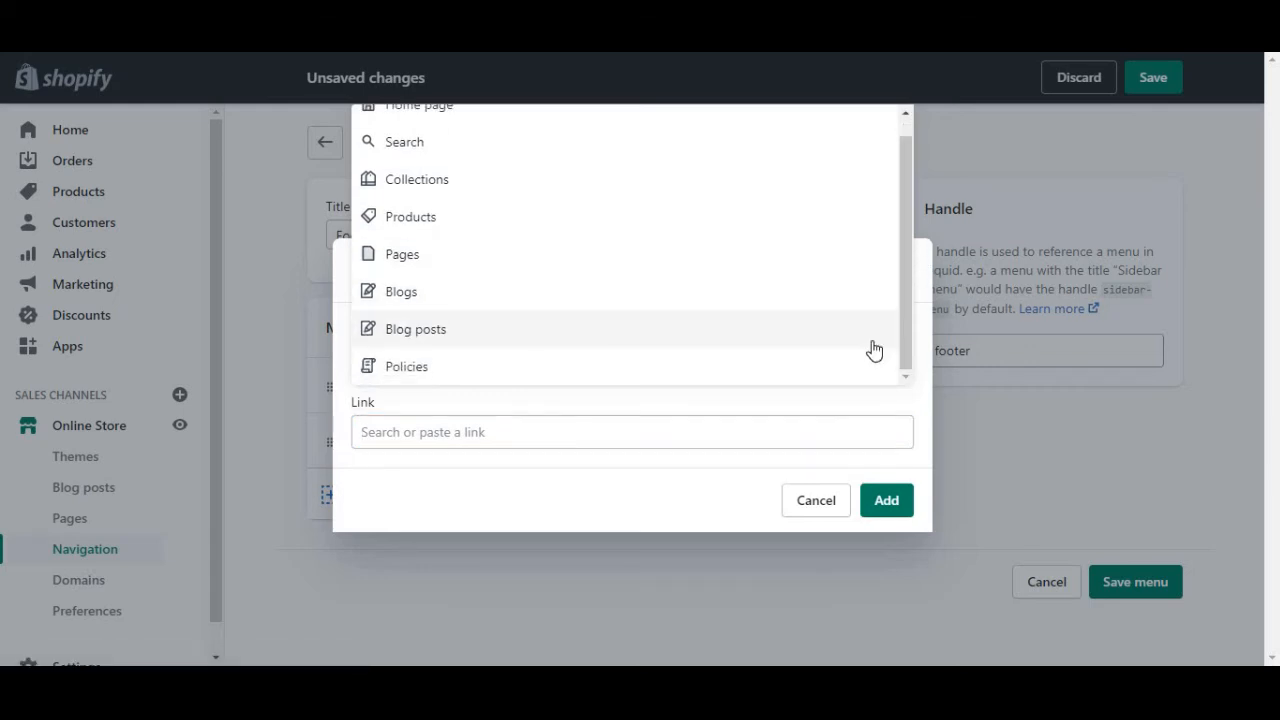
click(595, 376)
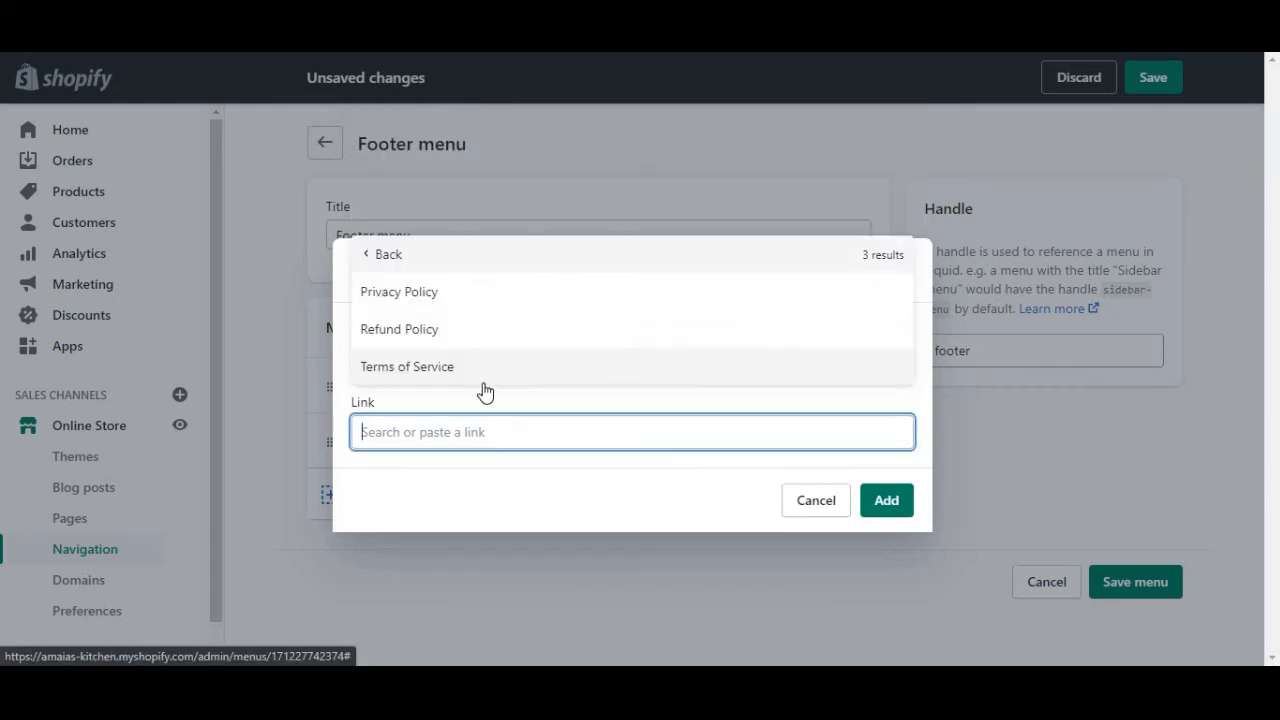
click(507, 336)
click(890, 505)
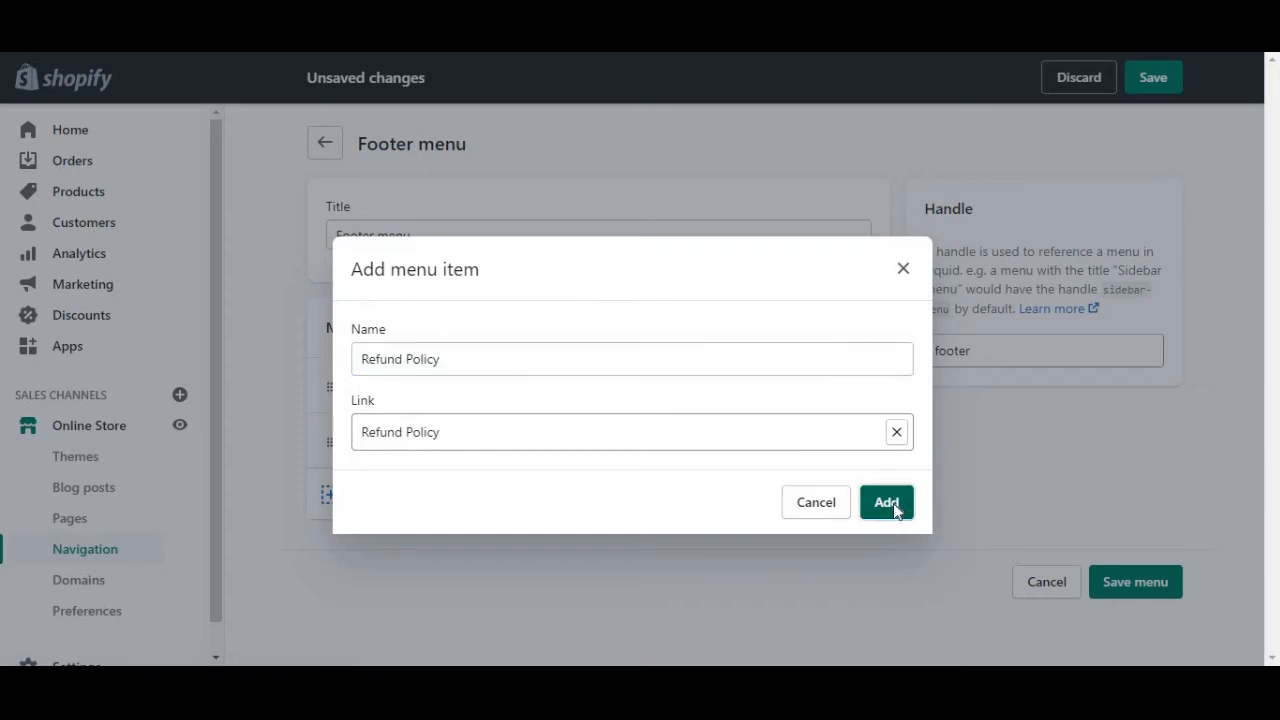
Add a footer menu item that links to the Terms of Service policy
click(474, 549)
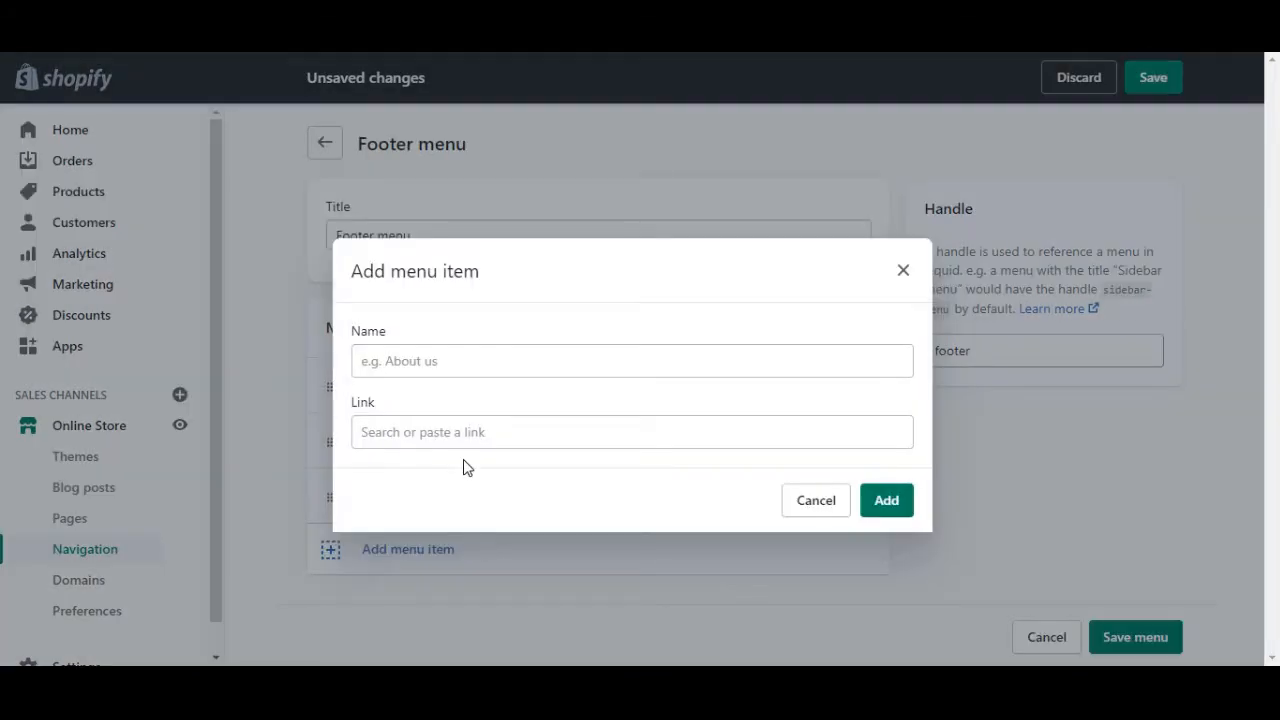
click(489, 434)
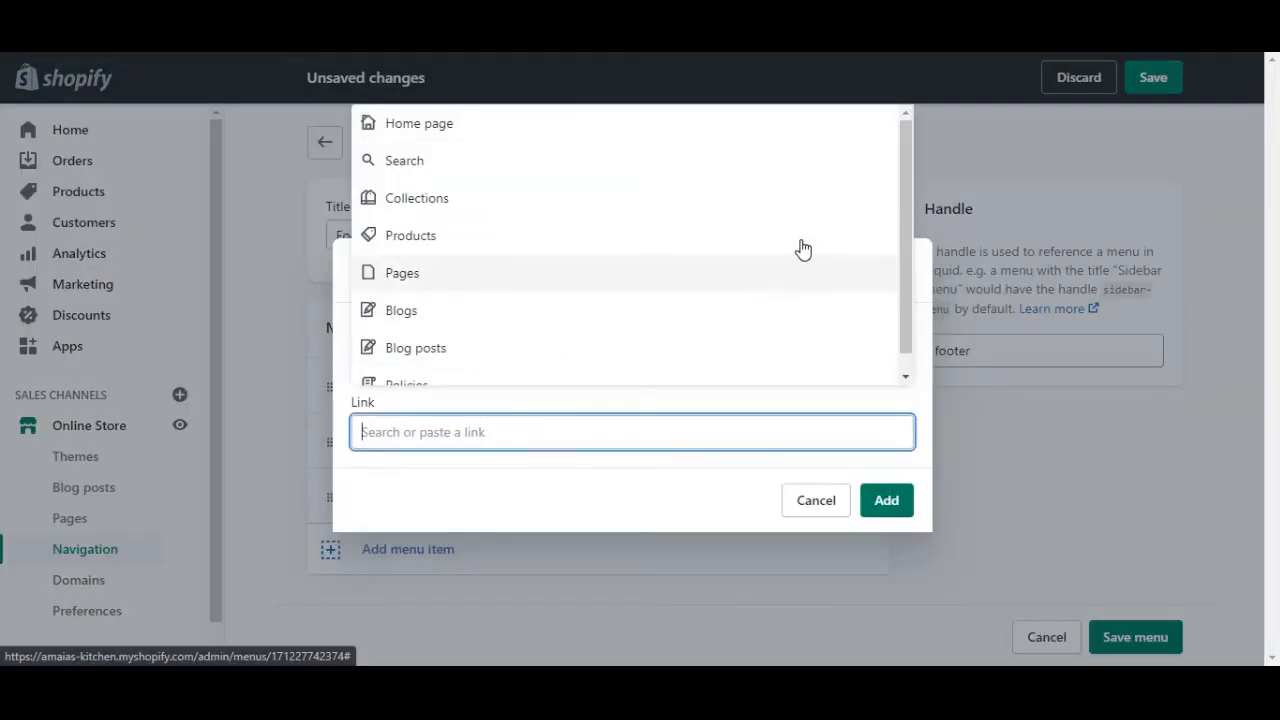
drag(904, 285, 902, 312)
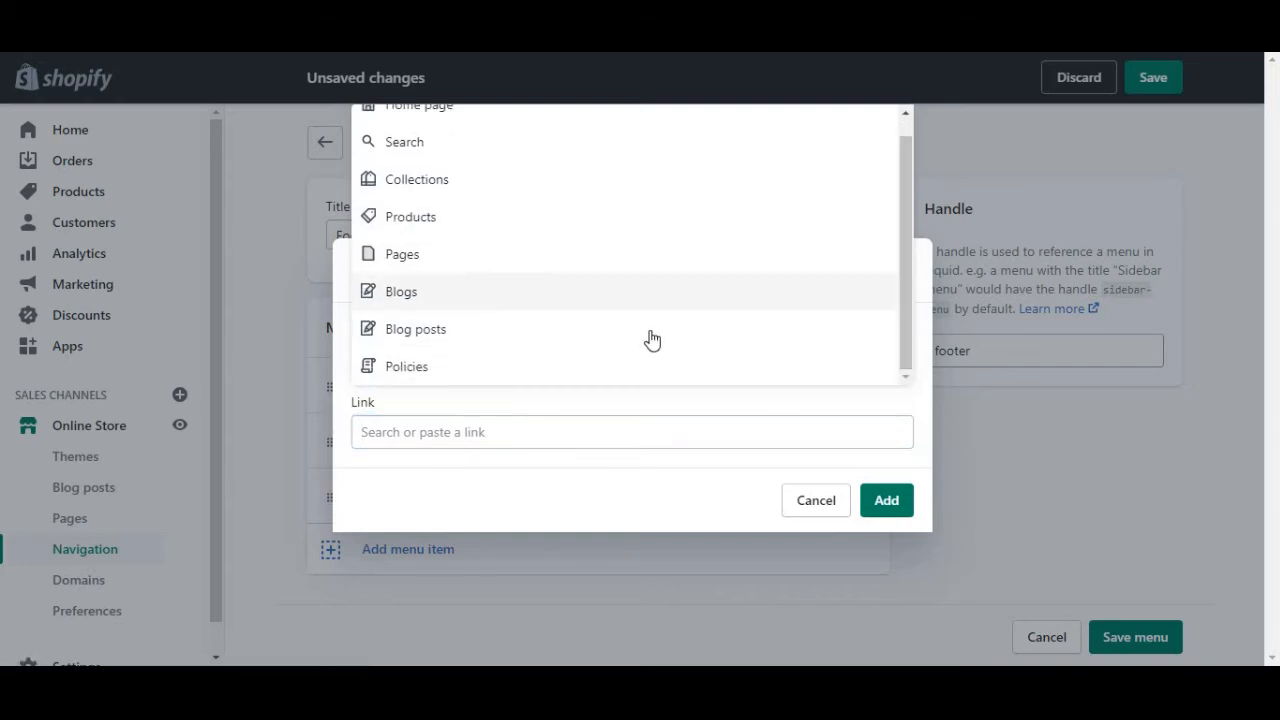
click(528, 259)
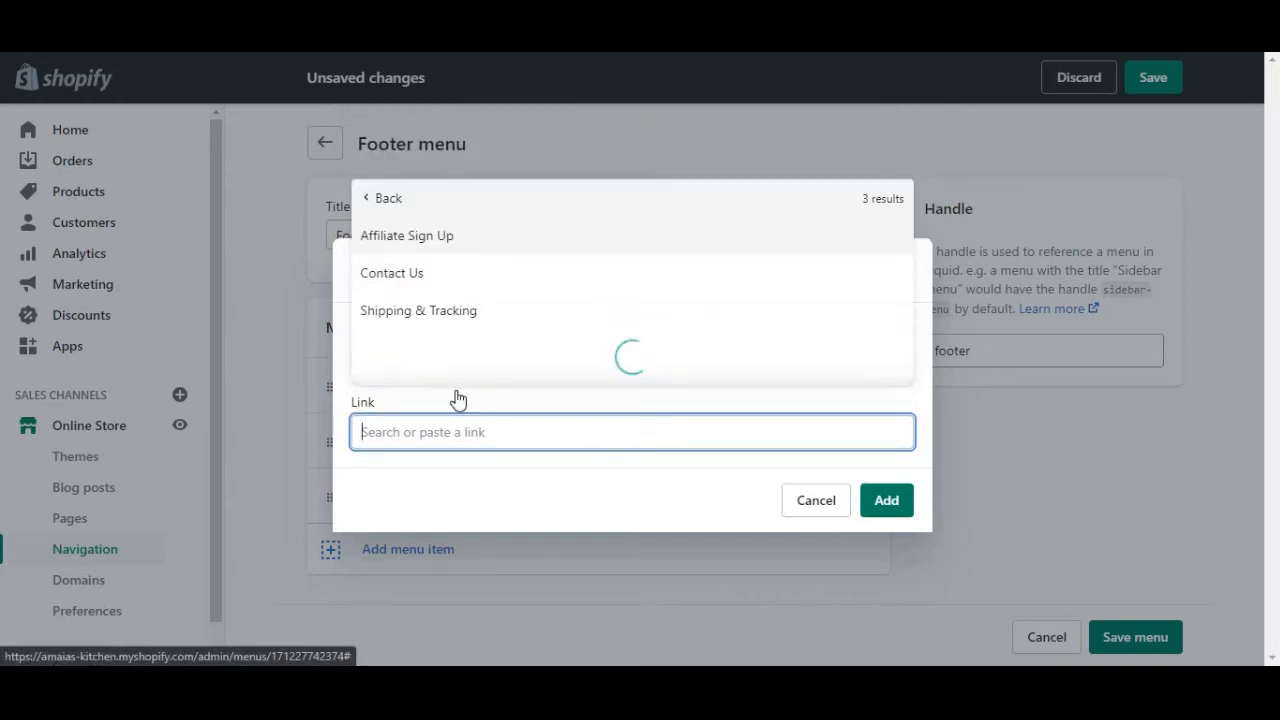
click(686, 484)
click(581, 437)
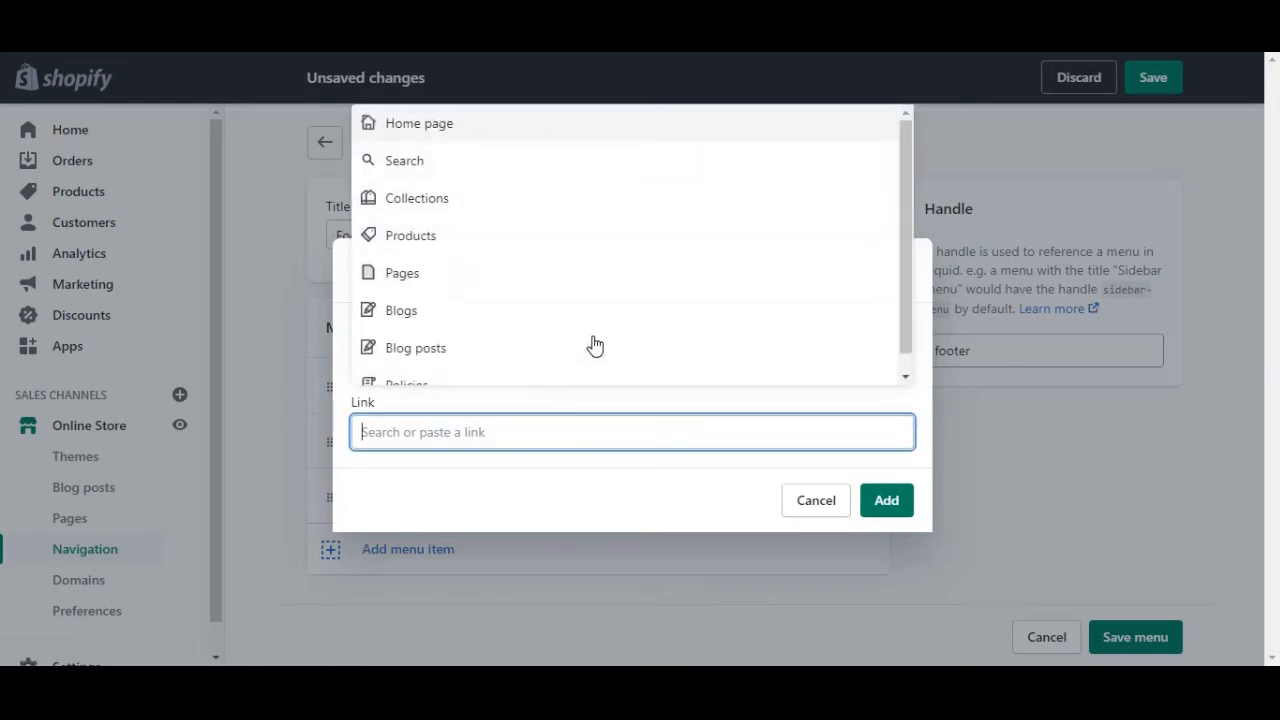
drag(906, 272, 905, 318)
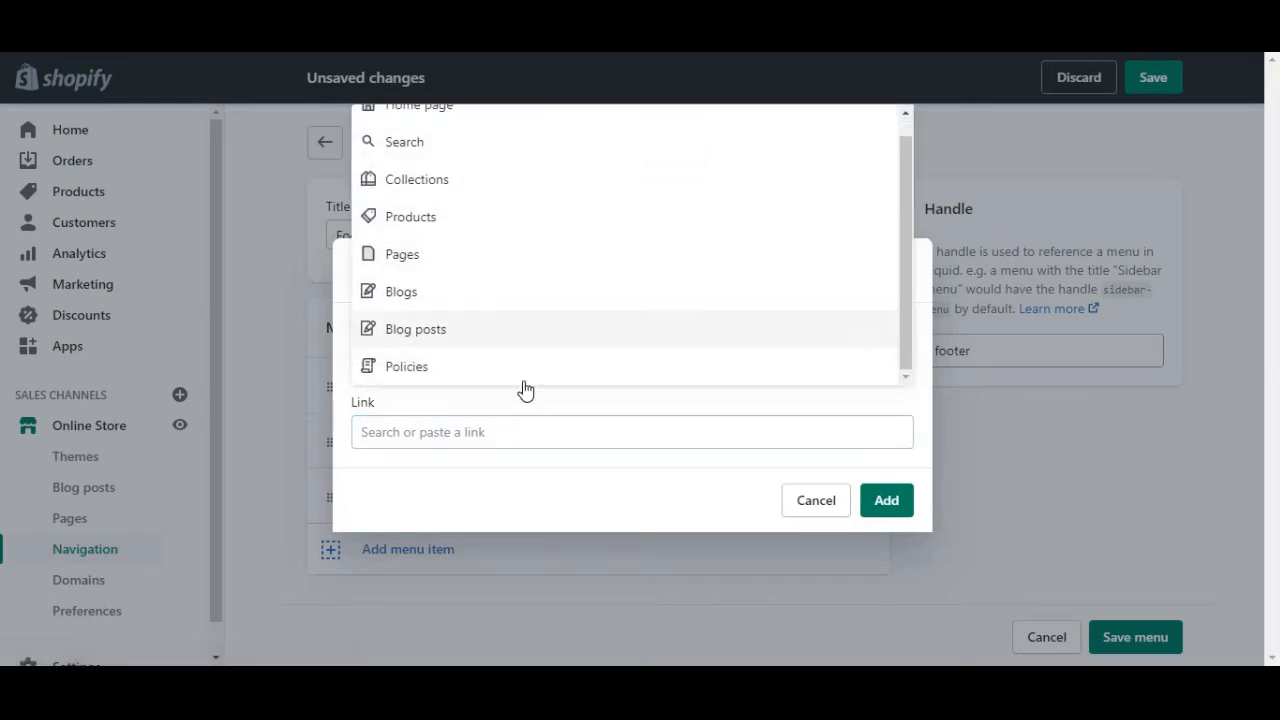
click(466, 380)
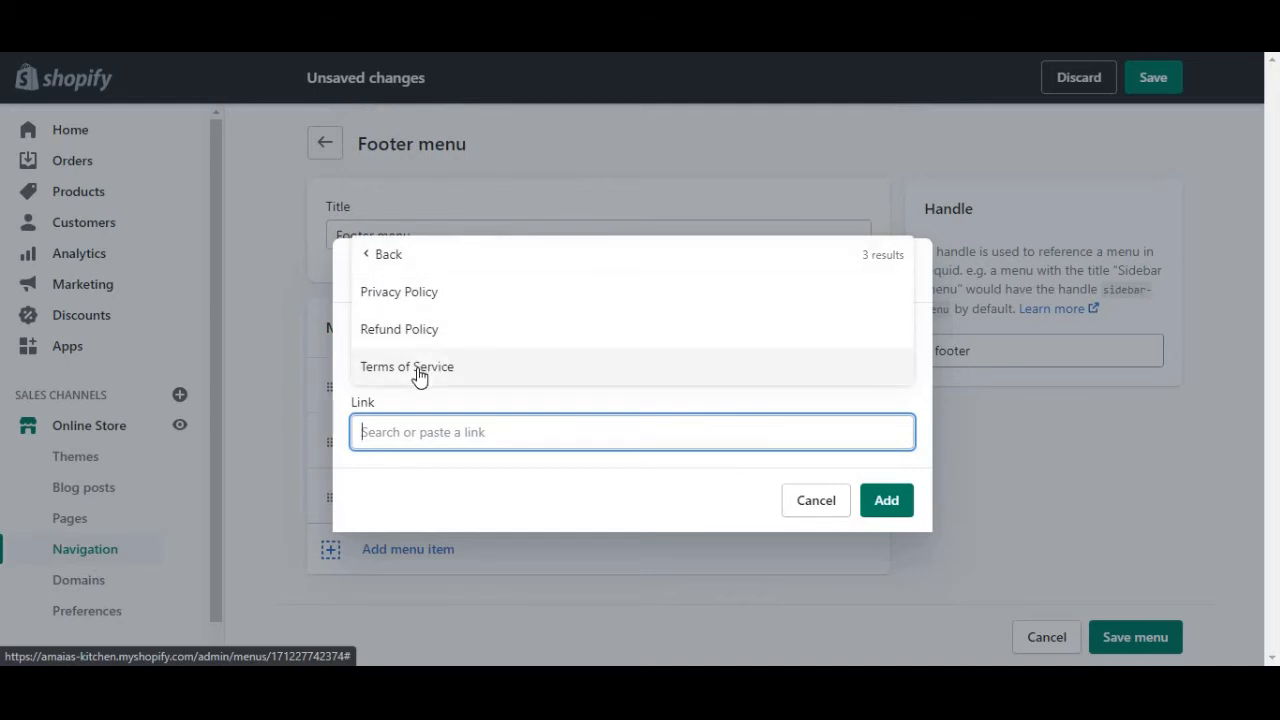
click(419, 377)
click(891, 516)
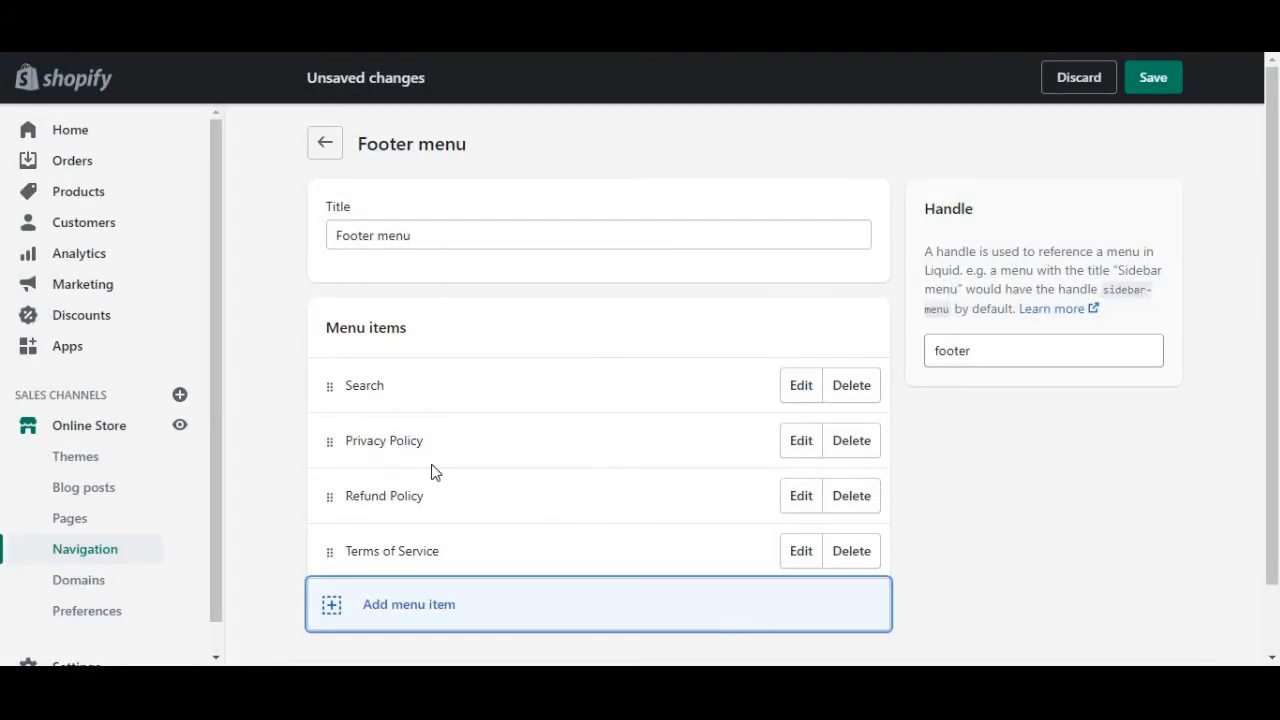
Save the Footer menu, return to the navigation list and open the Main menu
click(1155, 78)
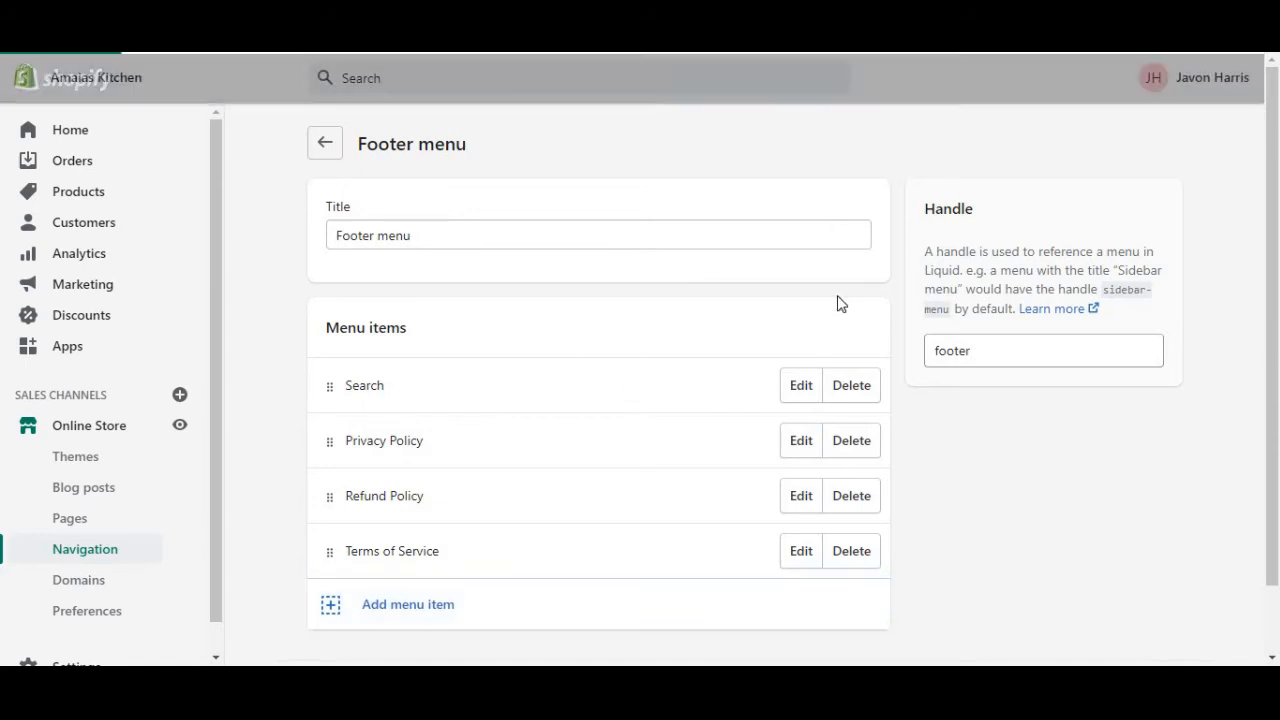
click(330, 145)
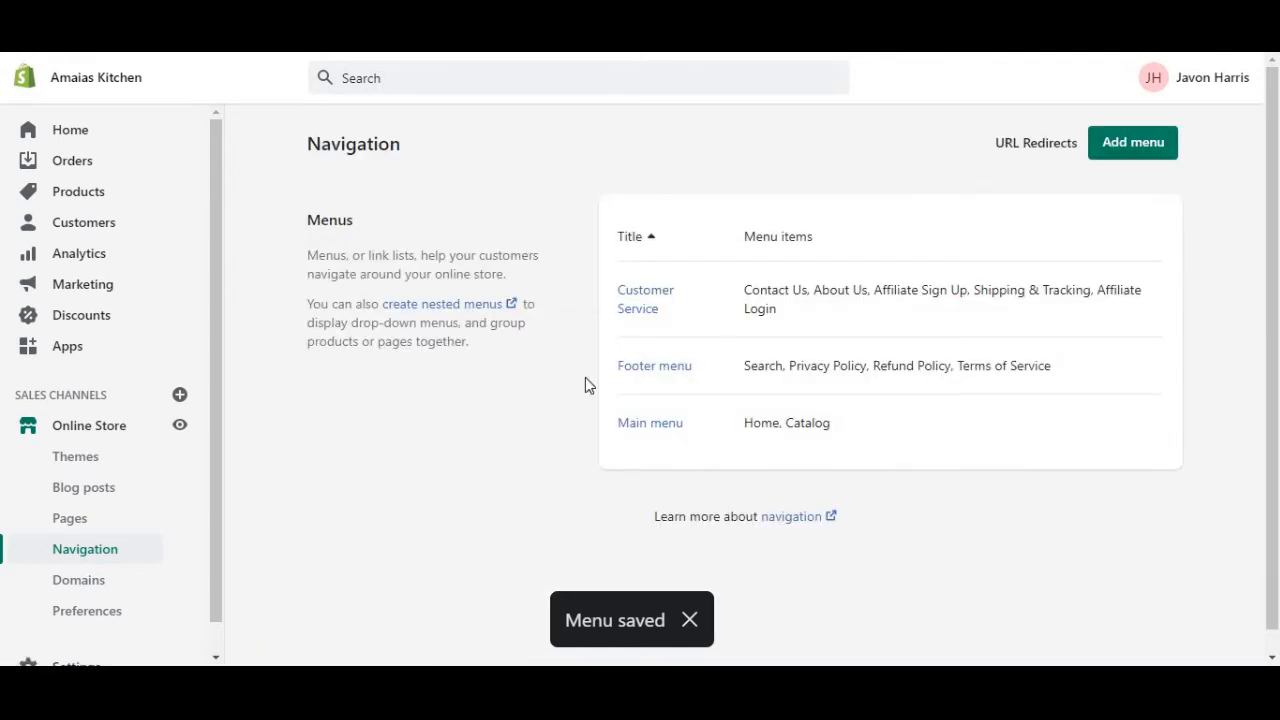
click(668, 427)
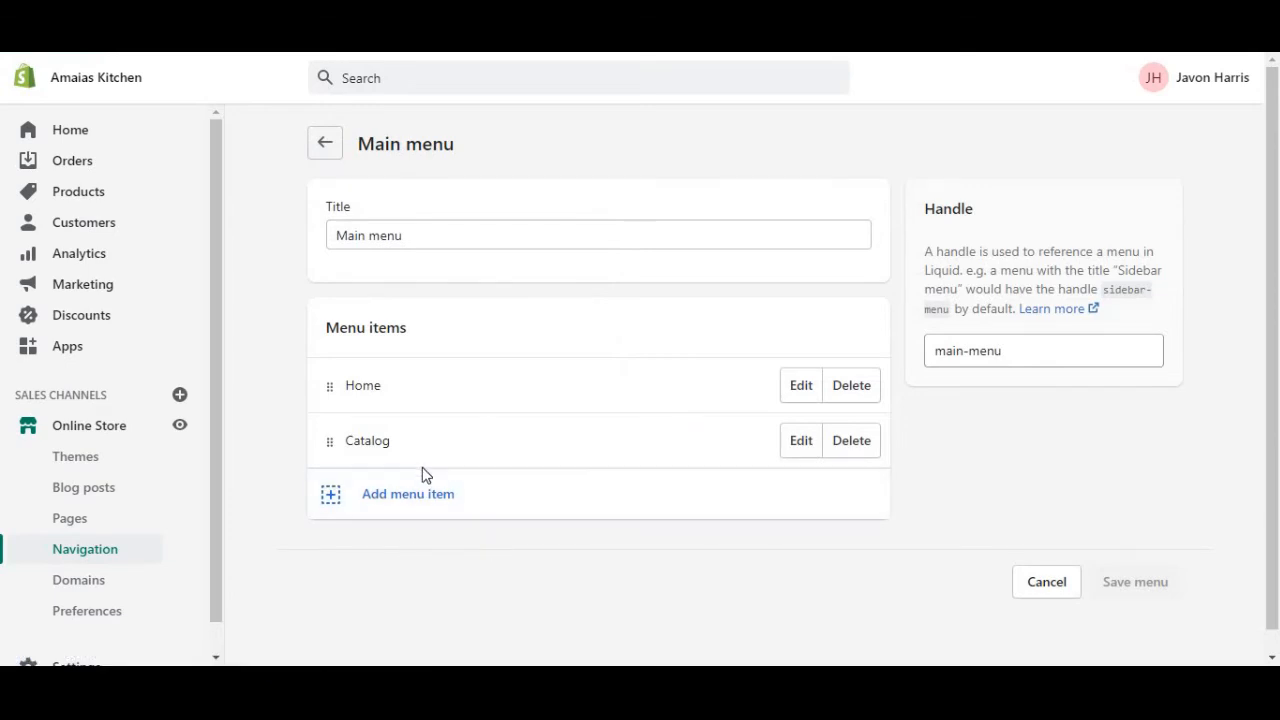
Rename the Main menu's Catalog item to Shop and link it to All Collections
click(797, 442)
triple_click(462, 365)
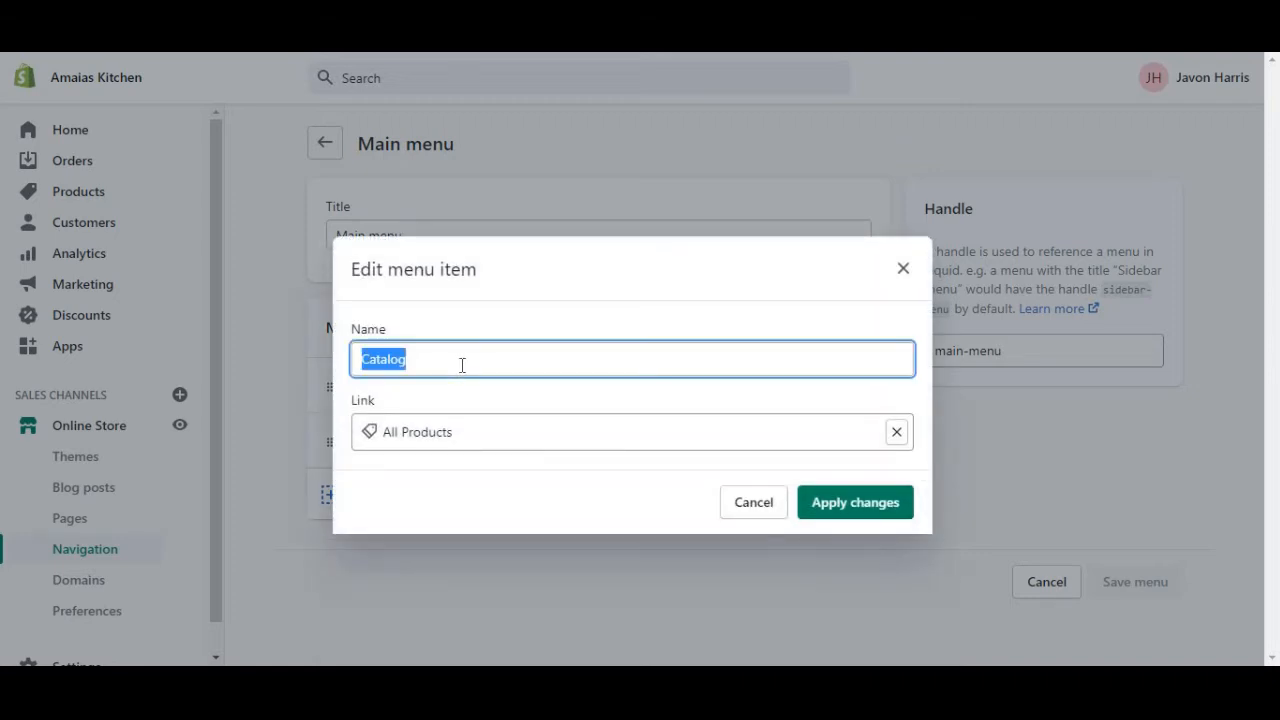
text(Shop)
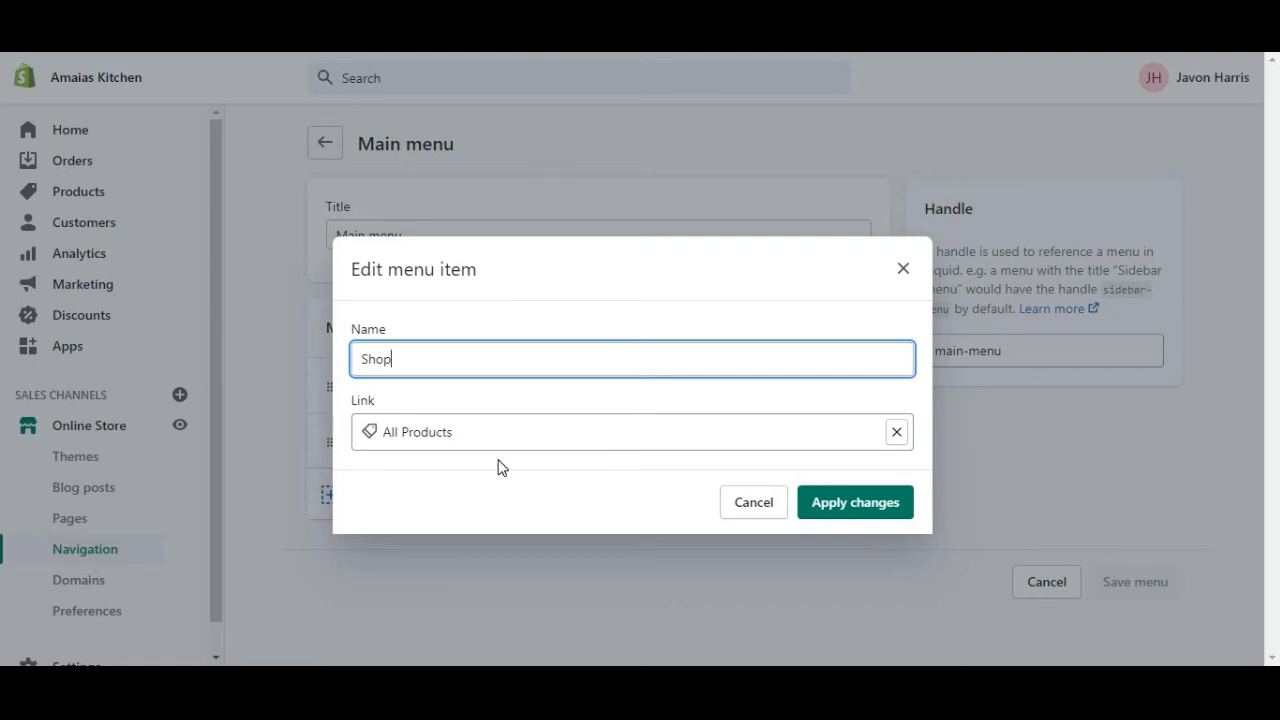
click(896, 431)
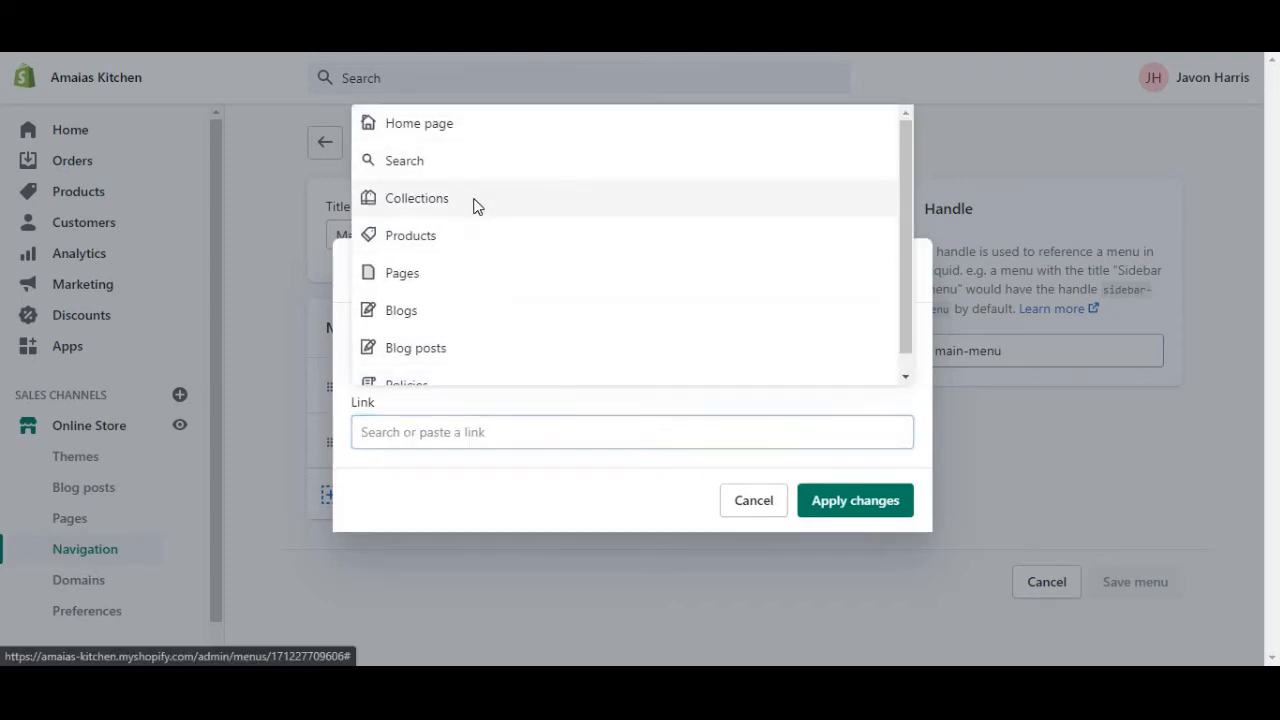
click(474, 205)
click(418, 182)
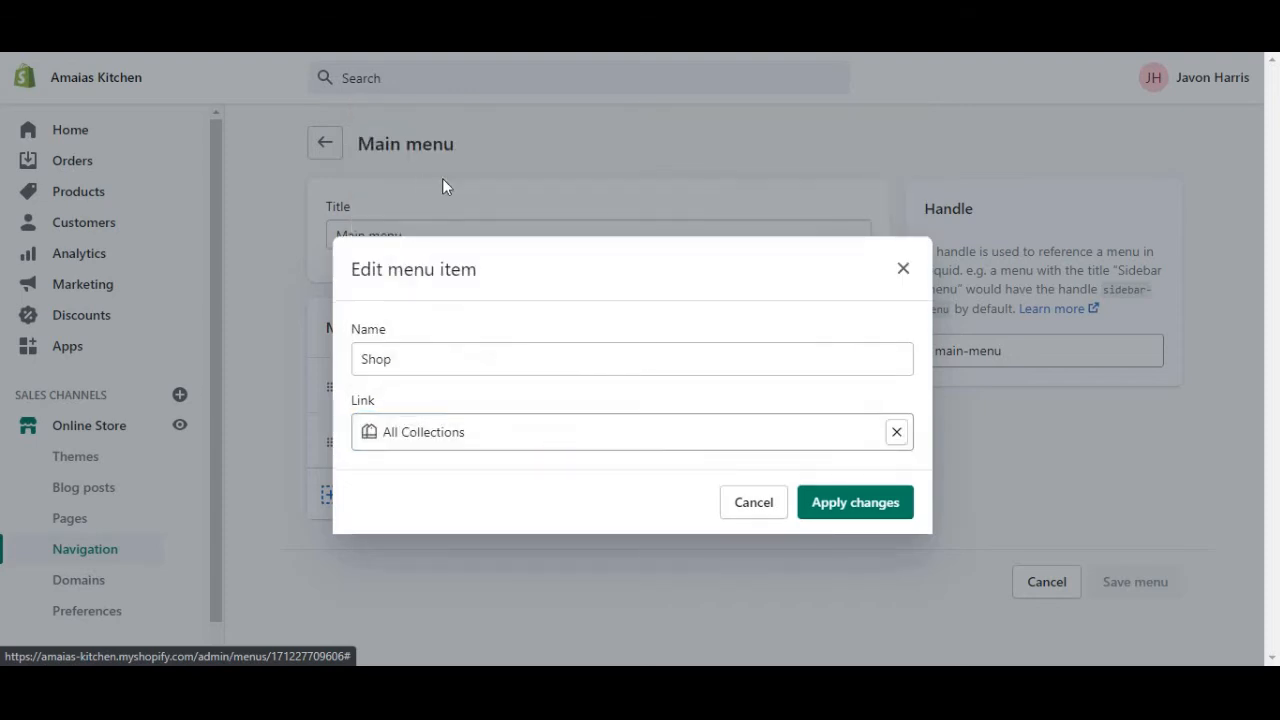
click(838, 510)
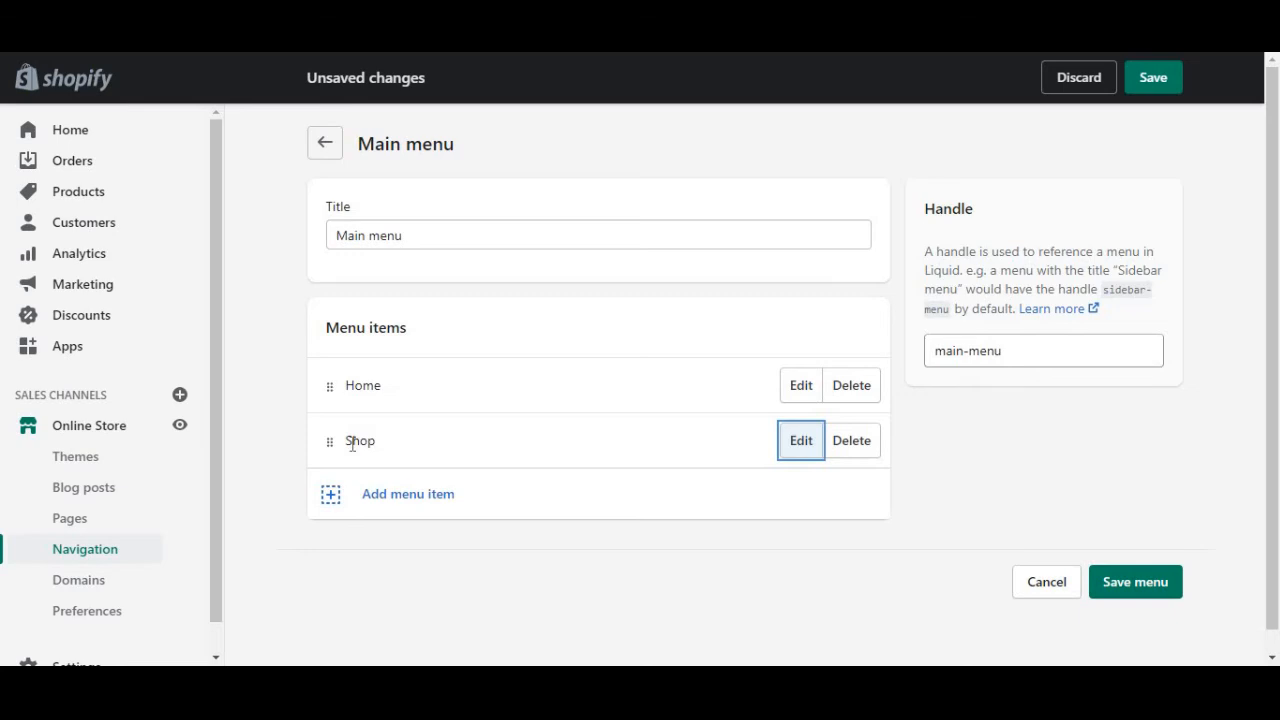
Add a menu item linking to the Baking collection and nest it under Shop
click(400, 497)
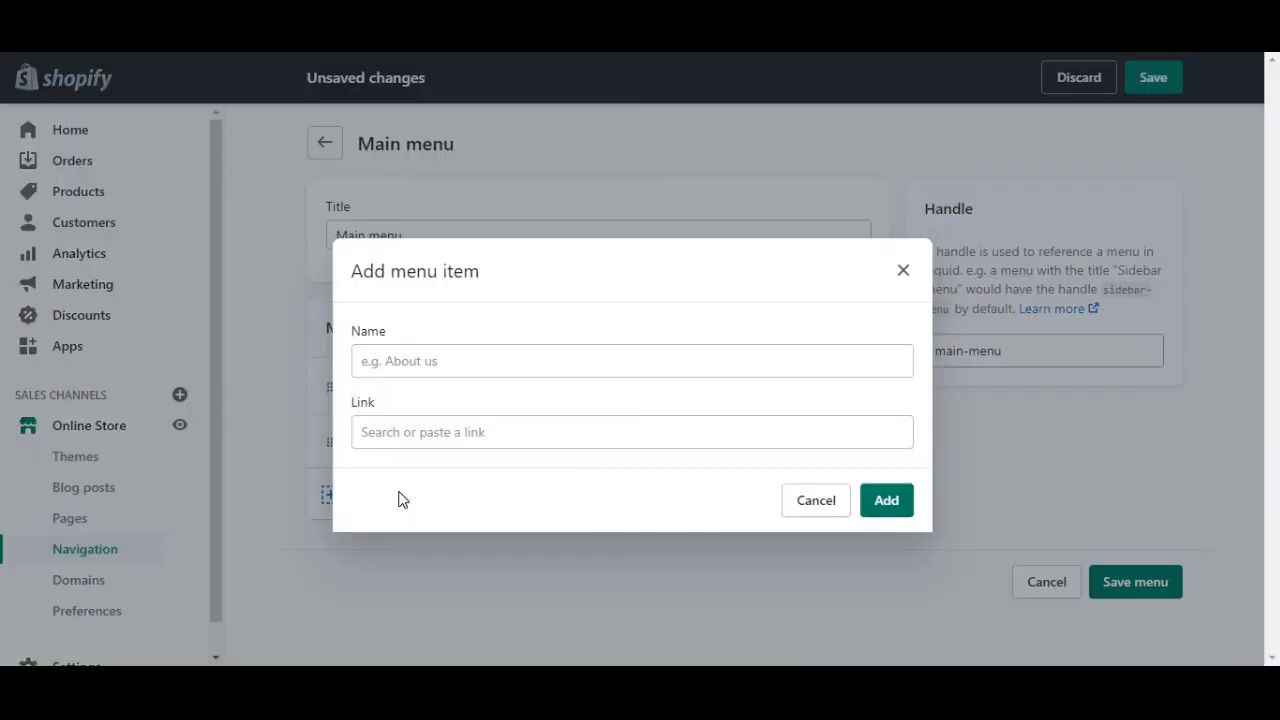
click(451, 427)
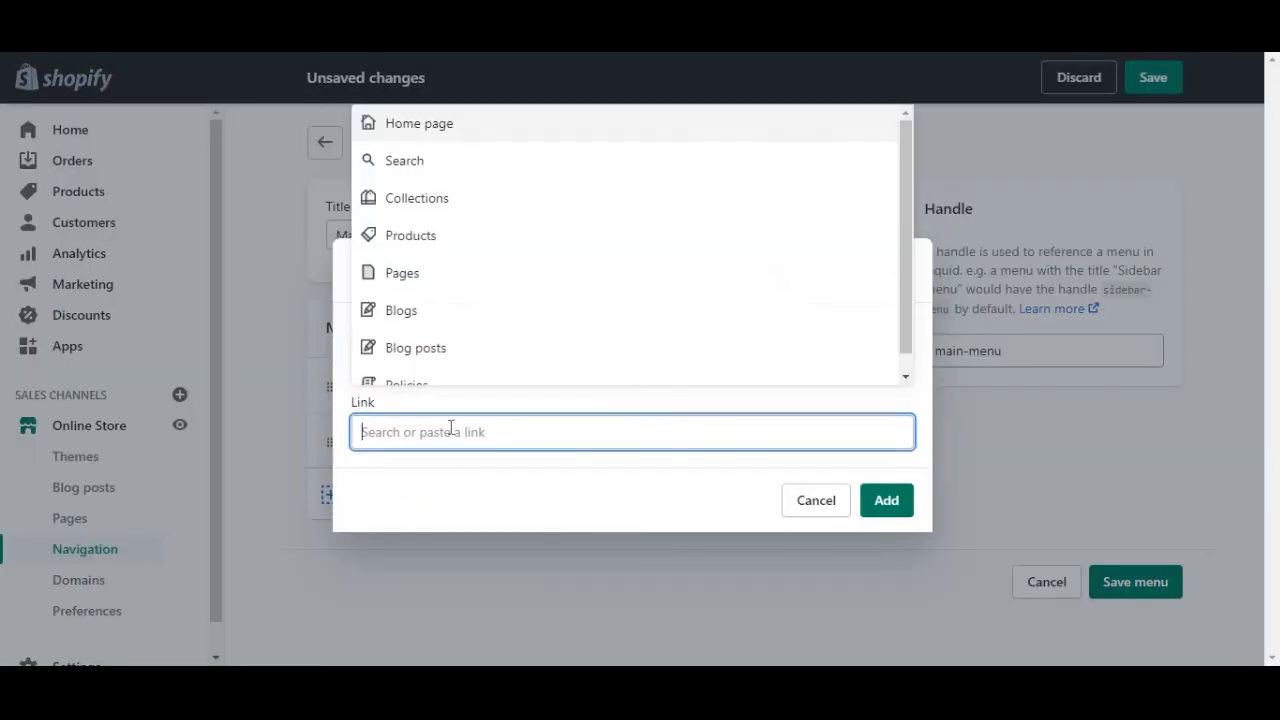
click(453, 206)
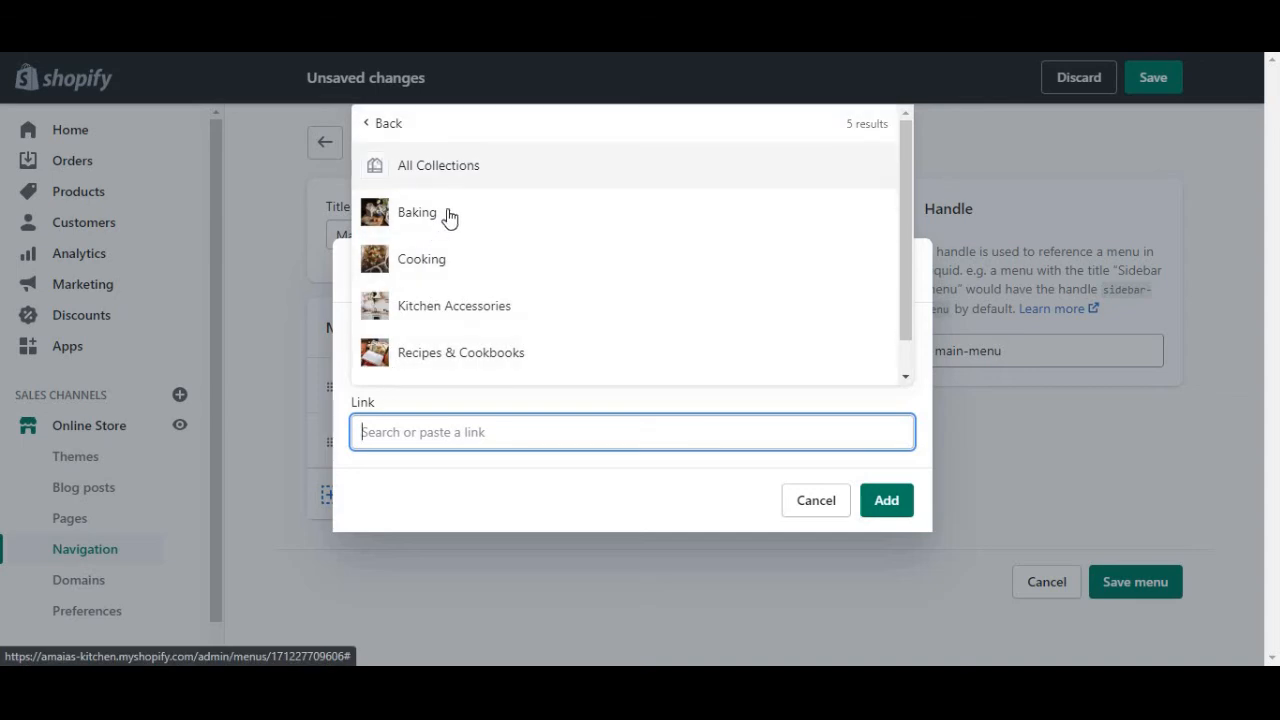
click(464, 218)
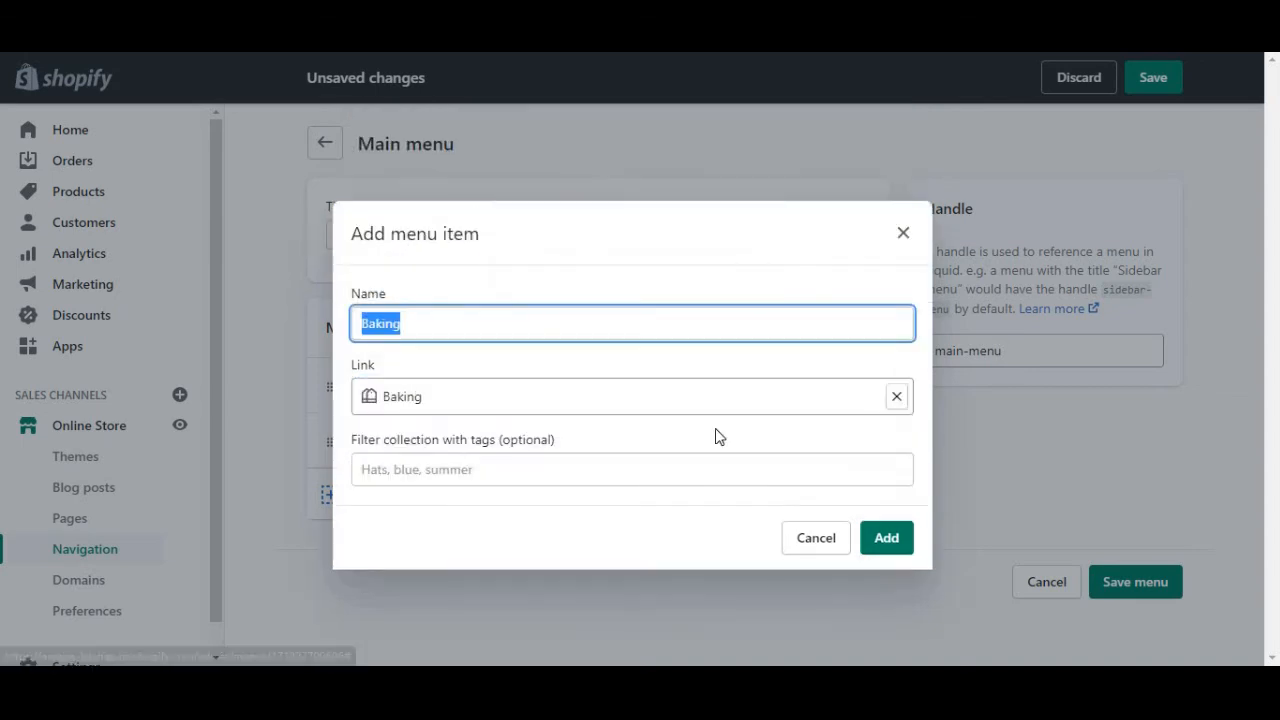
click(884, 539)
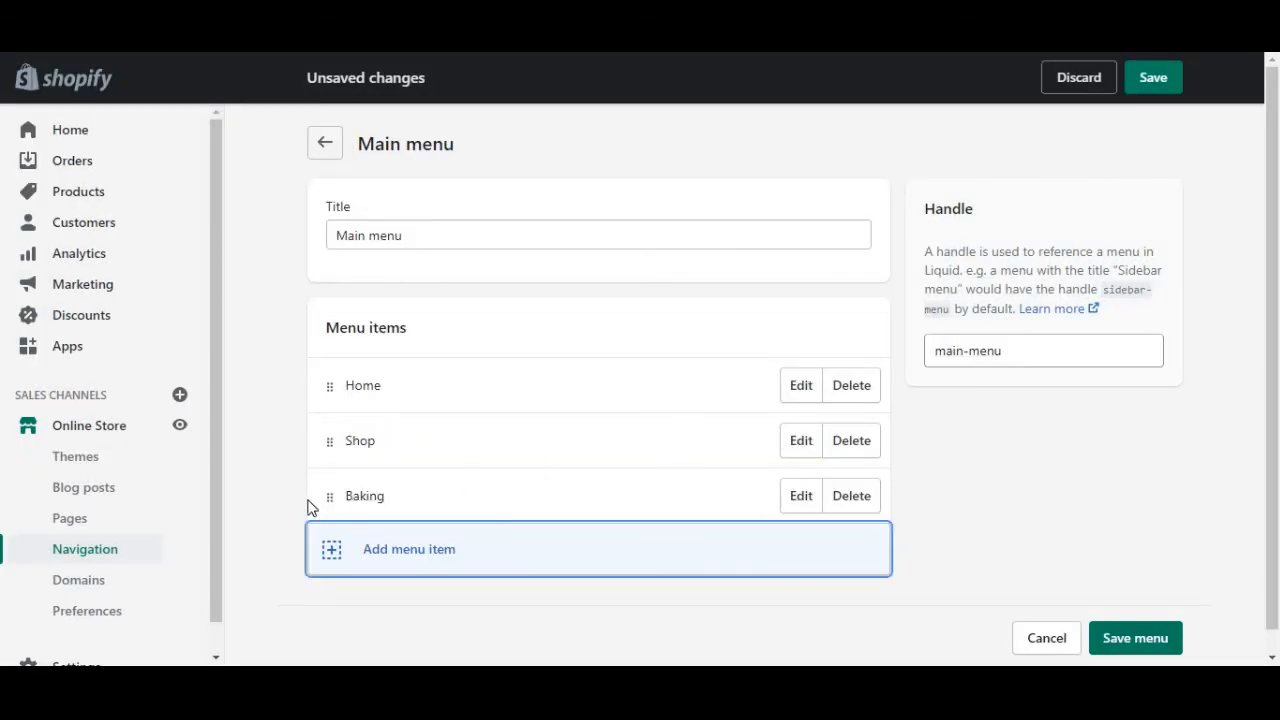
drag(331, 500, 366, 470)
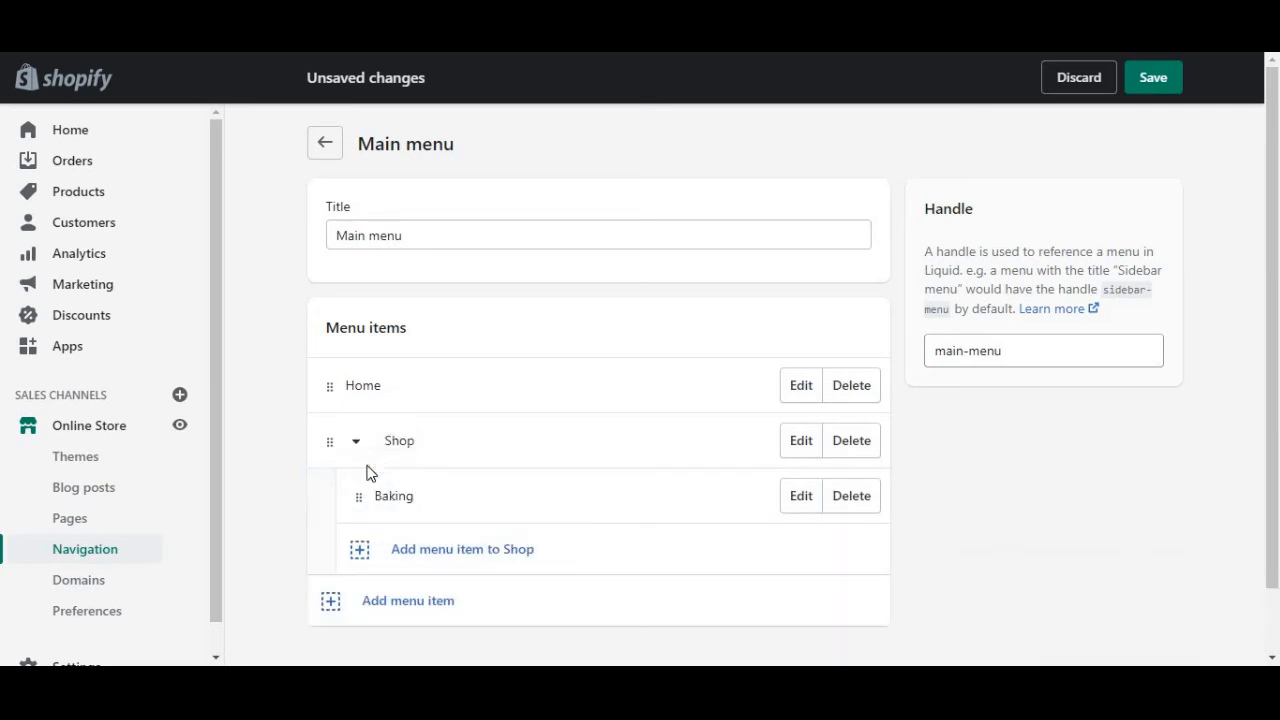
Add a submenu item under Shop that links to the Cooking collection
click(363, 556)
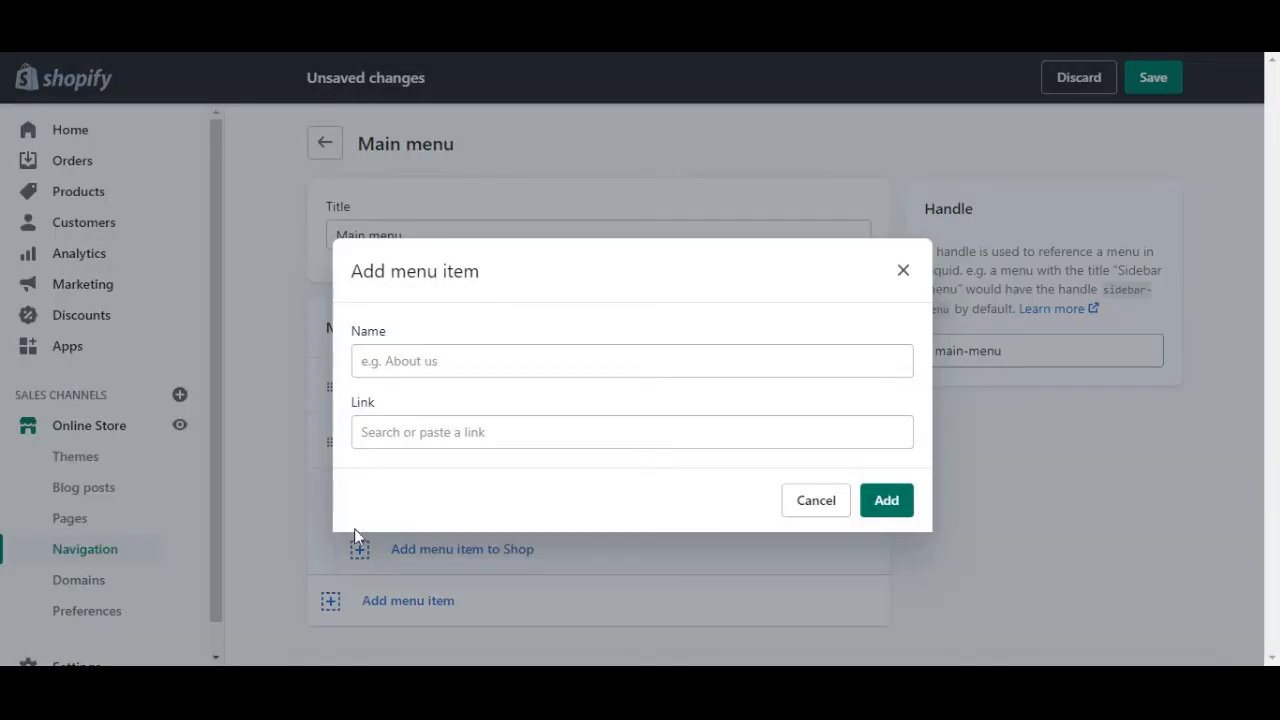
click(415, 420)
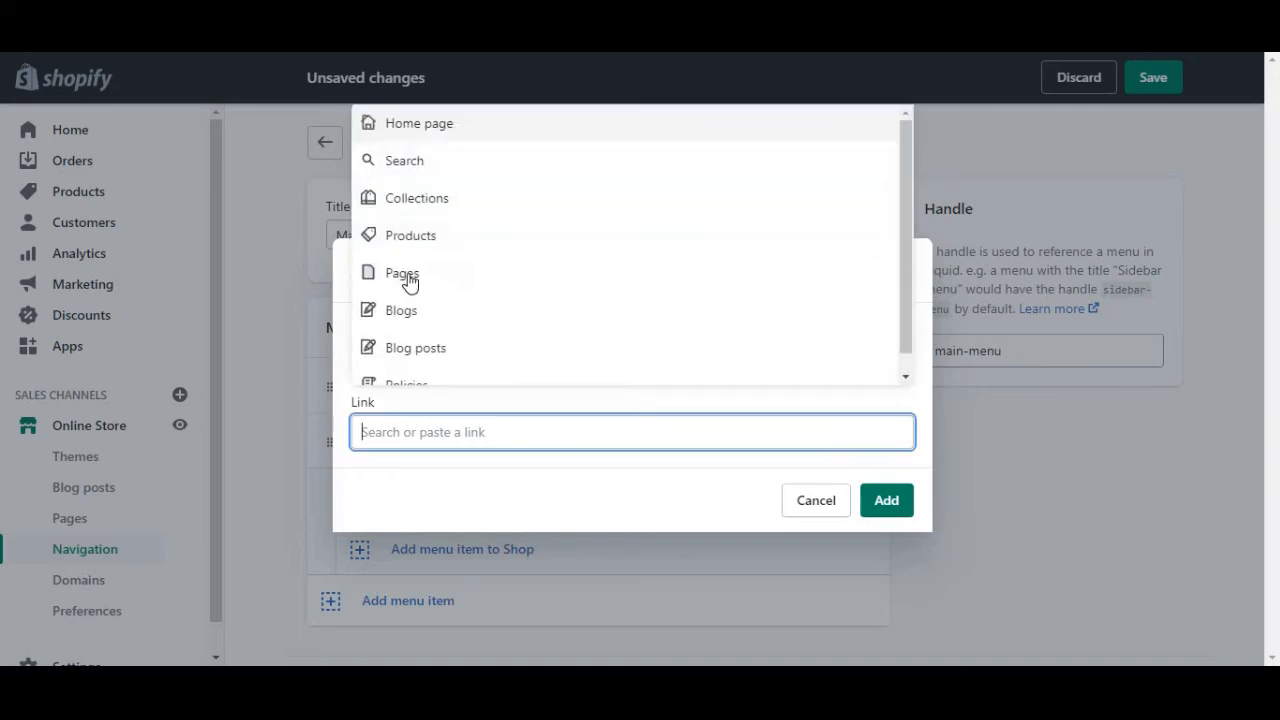
click(467, 192)
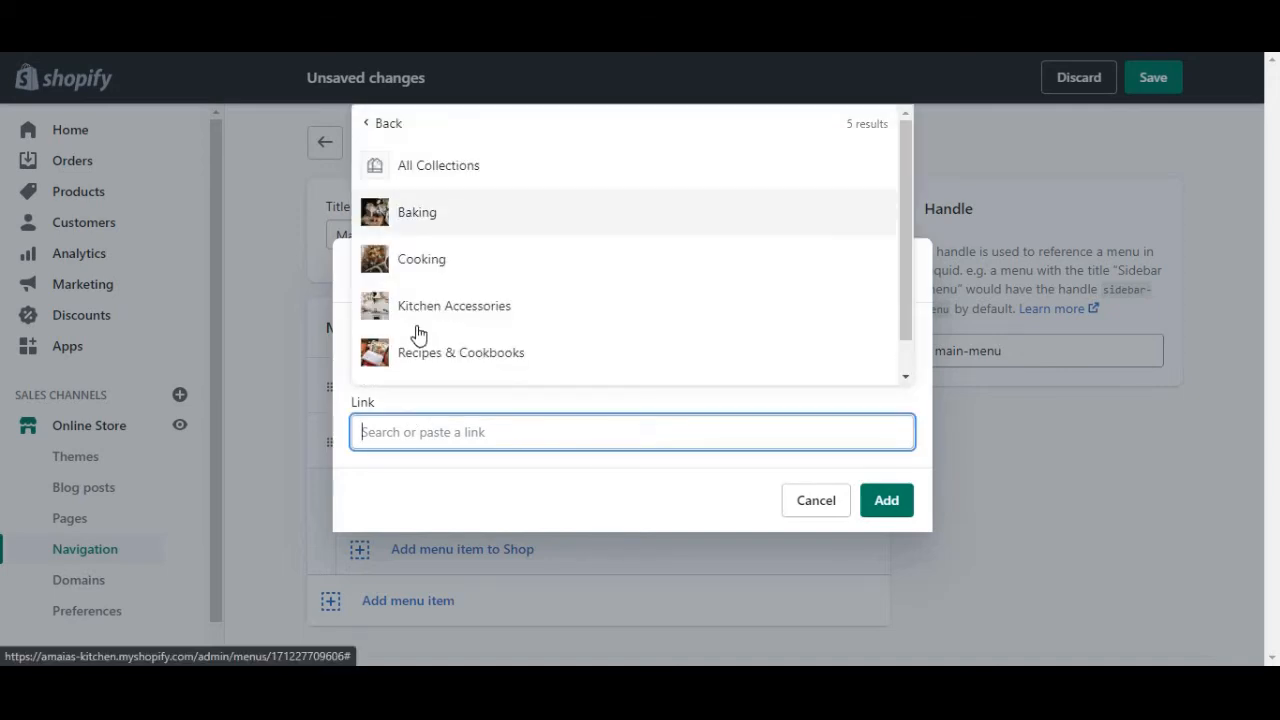
click(440, 272)
click(885, 540)
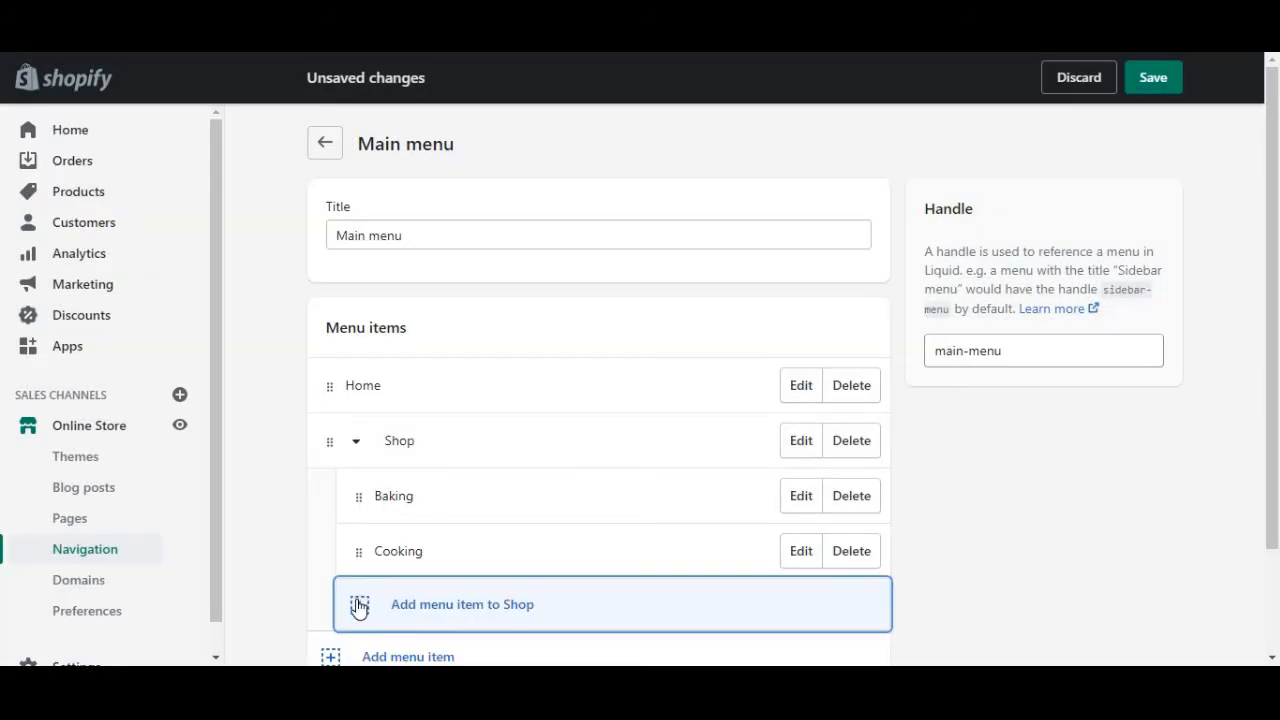
Add a submenu item under Shop that links to the Kitchen Accessories collection
click(359, 607)
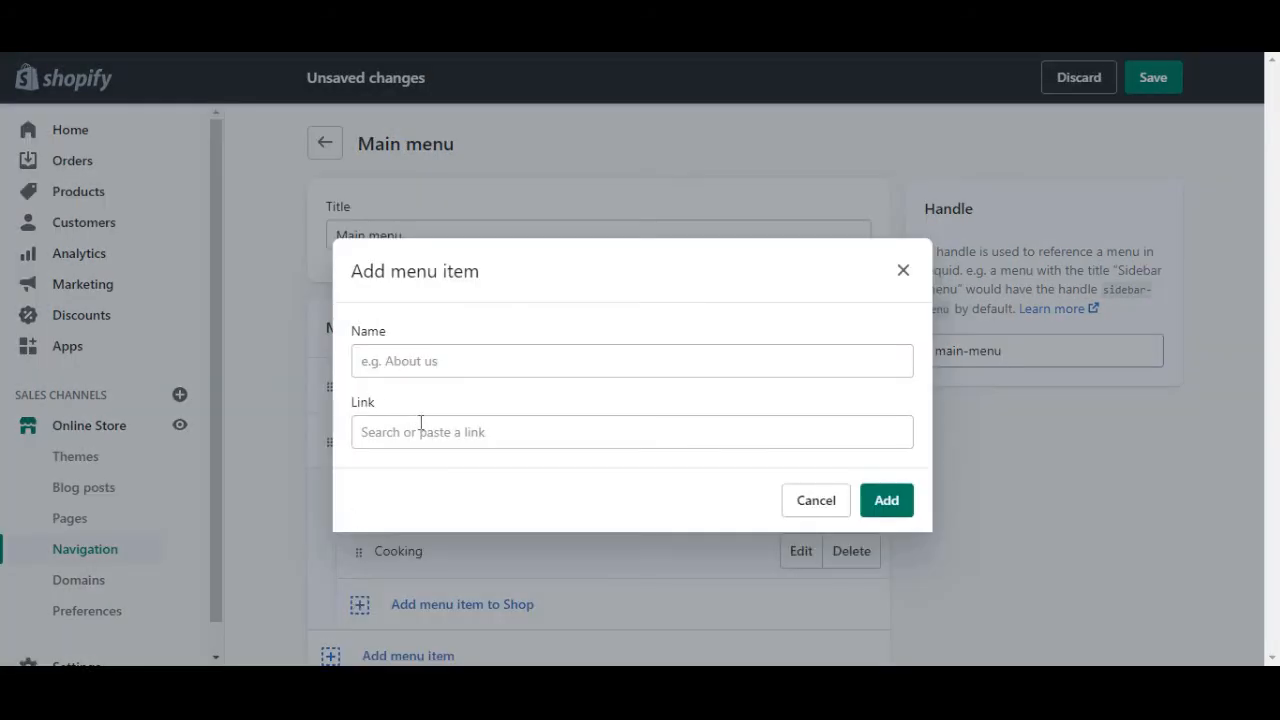
click(420, 424)
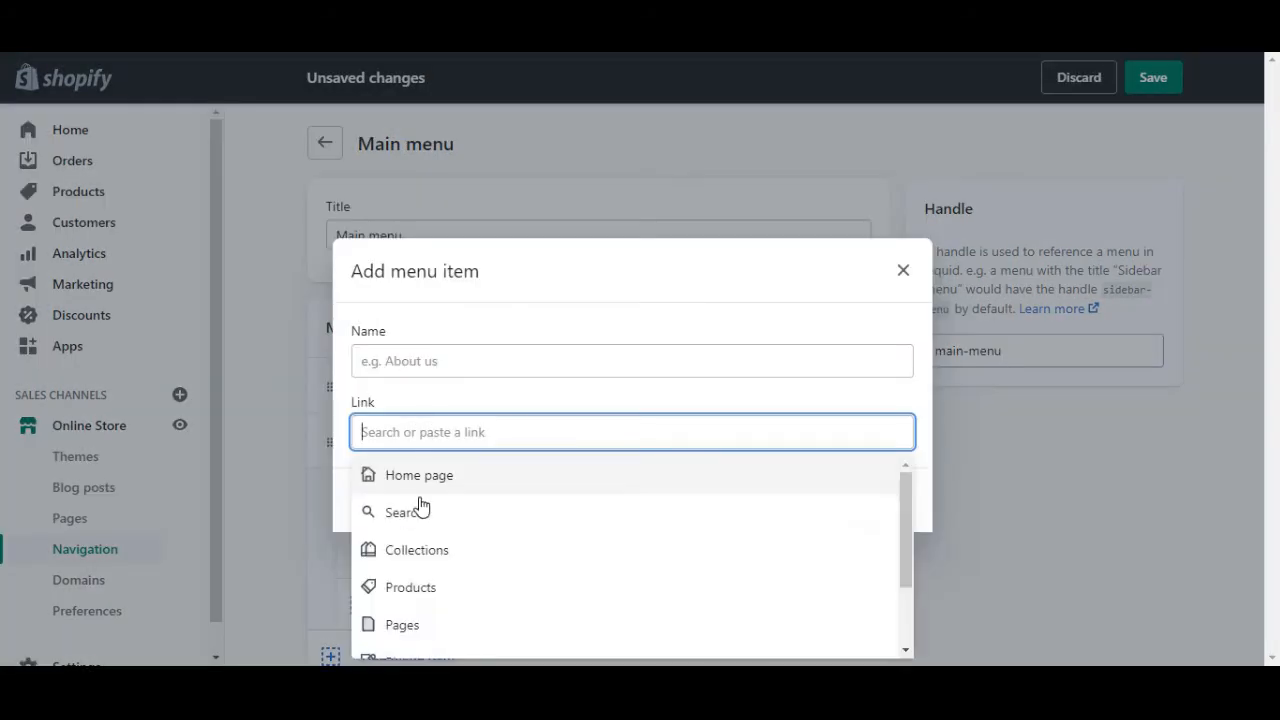
click(420, 626)
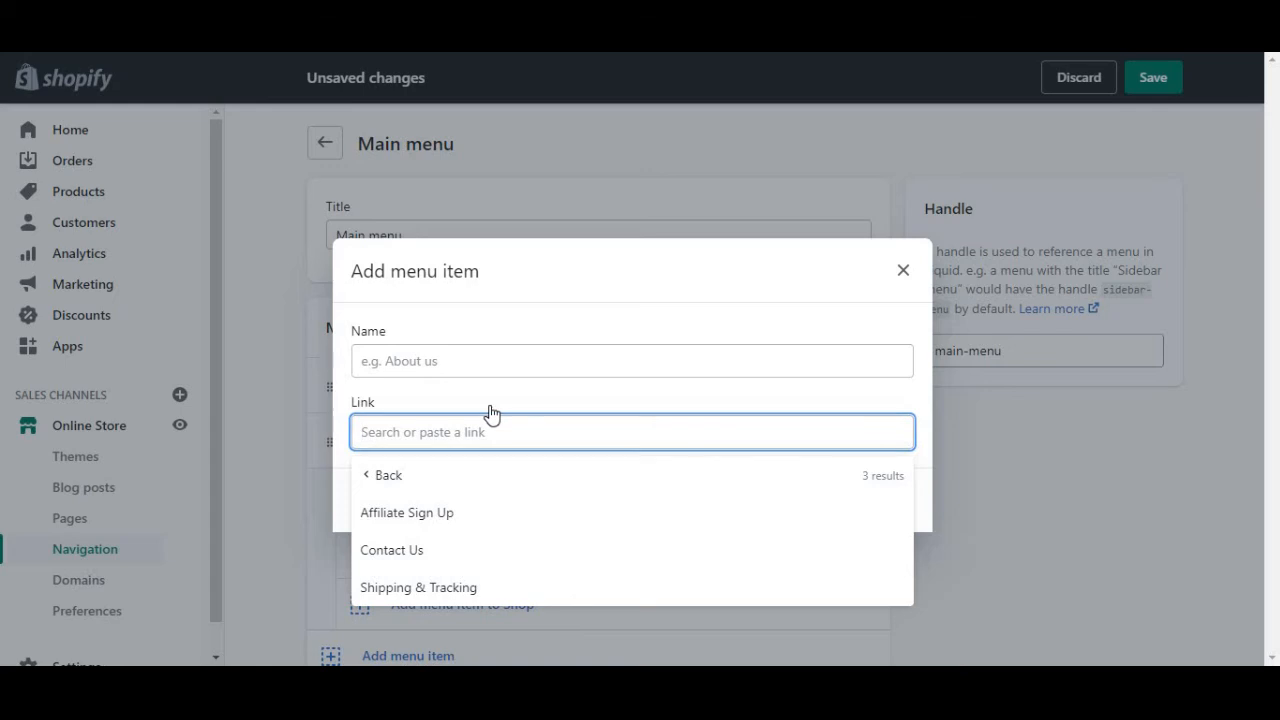
click(518, 374)
key(Down)
key(Down)
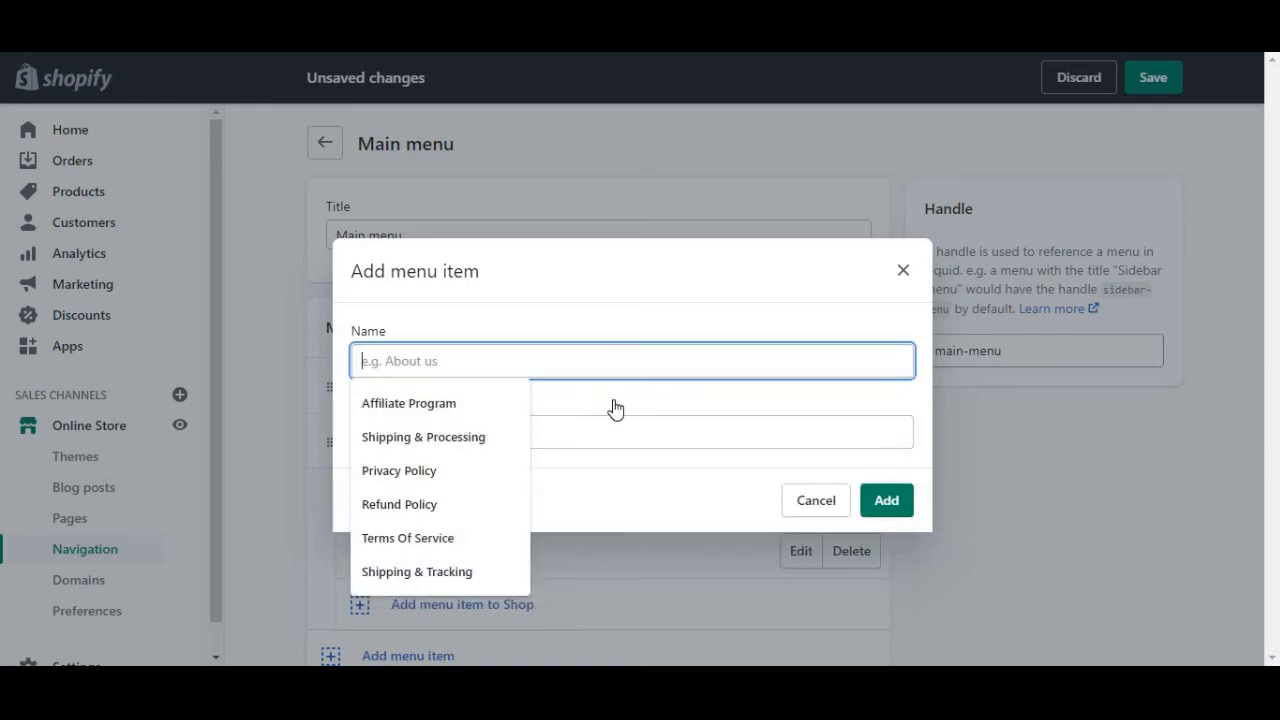
click(591, 422)
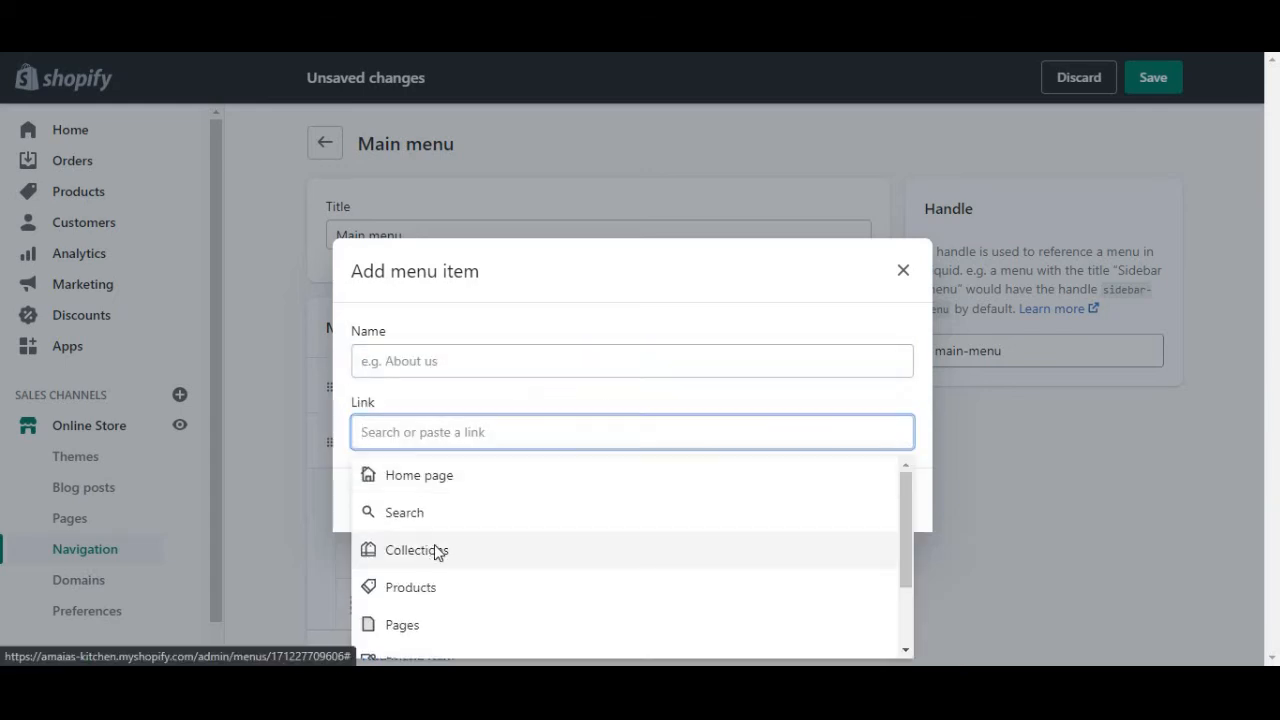
click(436, 553)
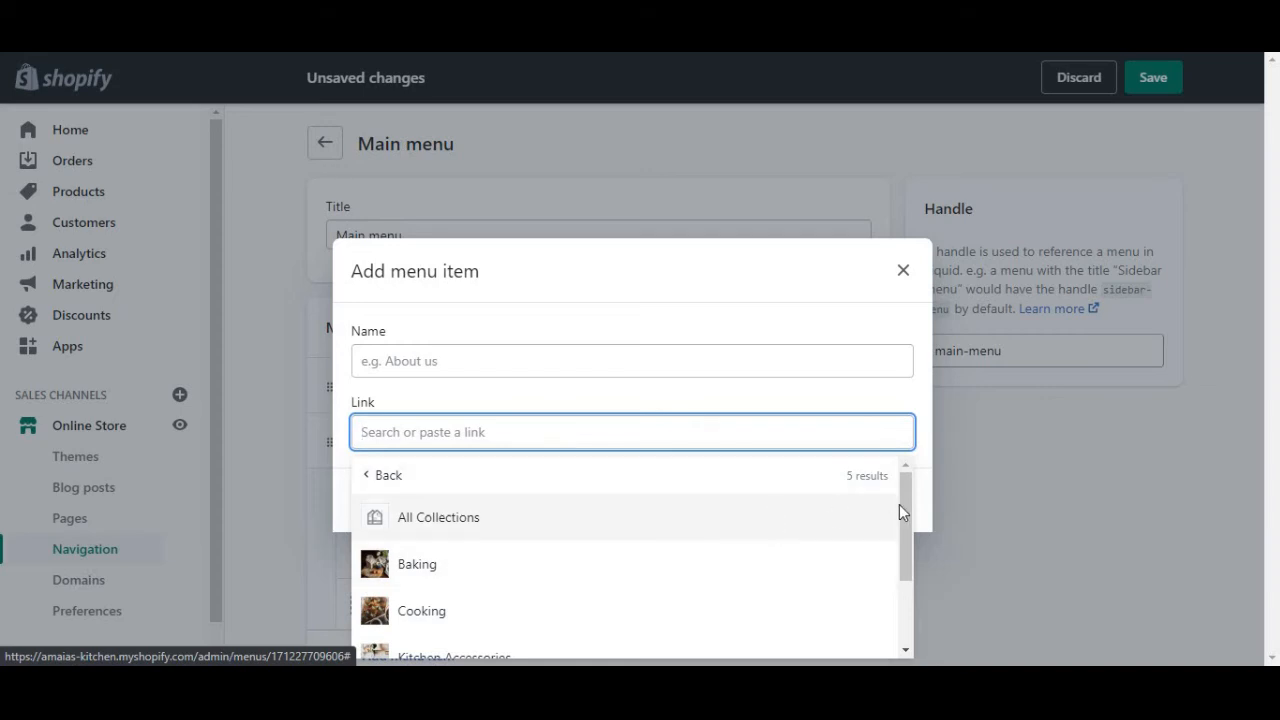
drag(901, 504, 900, 600)
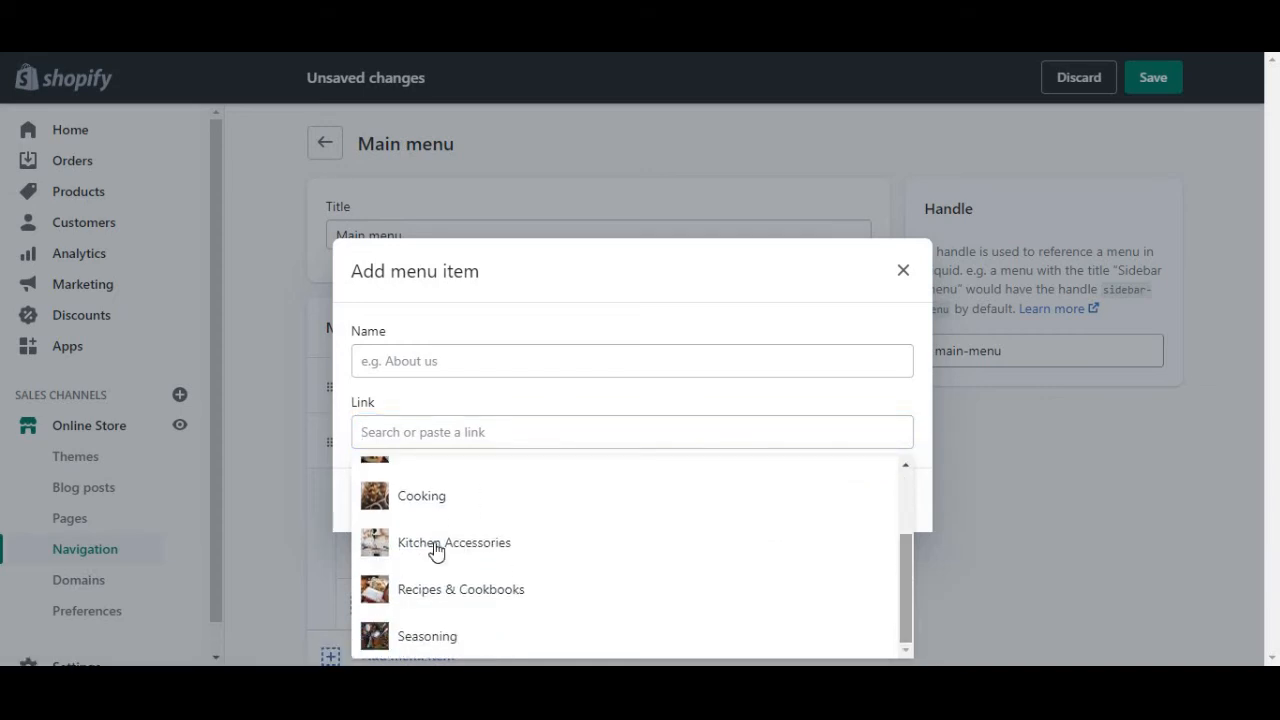
click(432, 543)
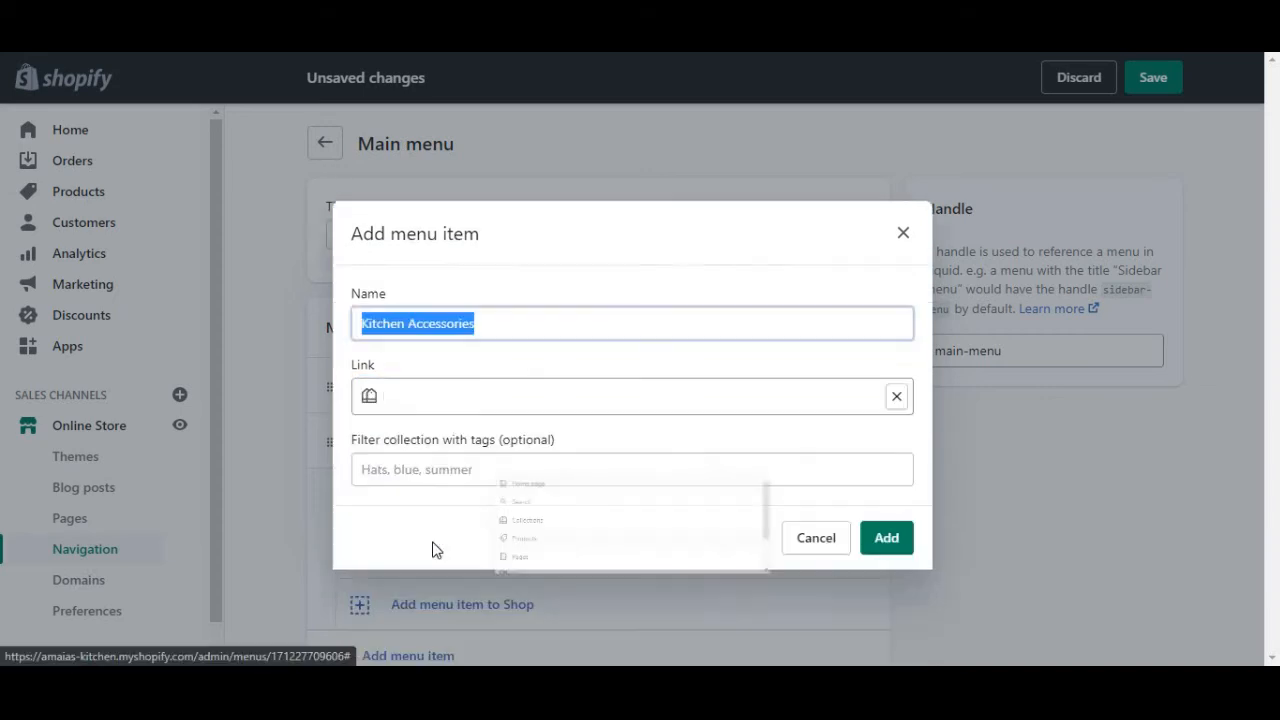
click(886, 539)
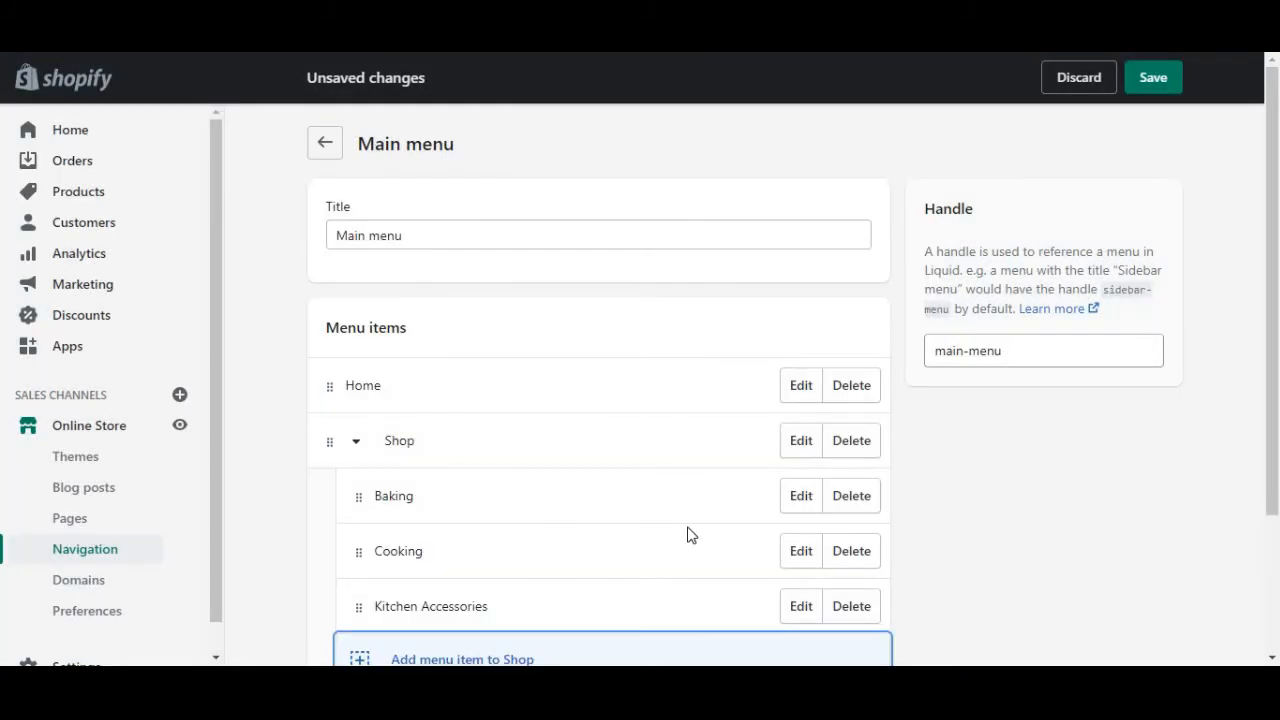
Start a new top-level item in the Main menu, outside the Shop submenu
click(995, 467)
drag(1272, 335, 1273, 480)
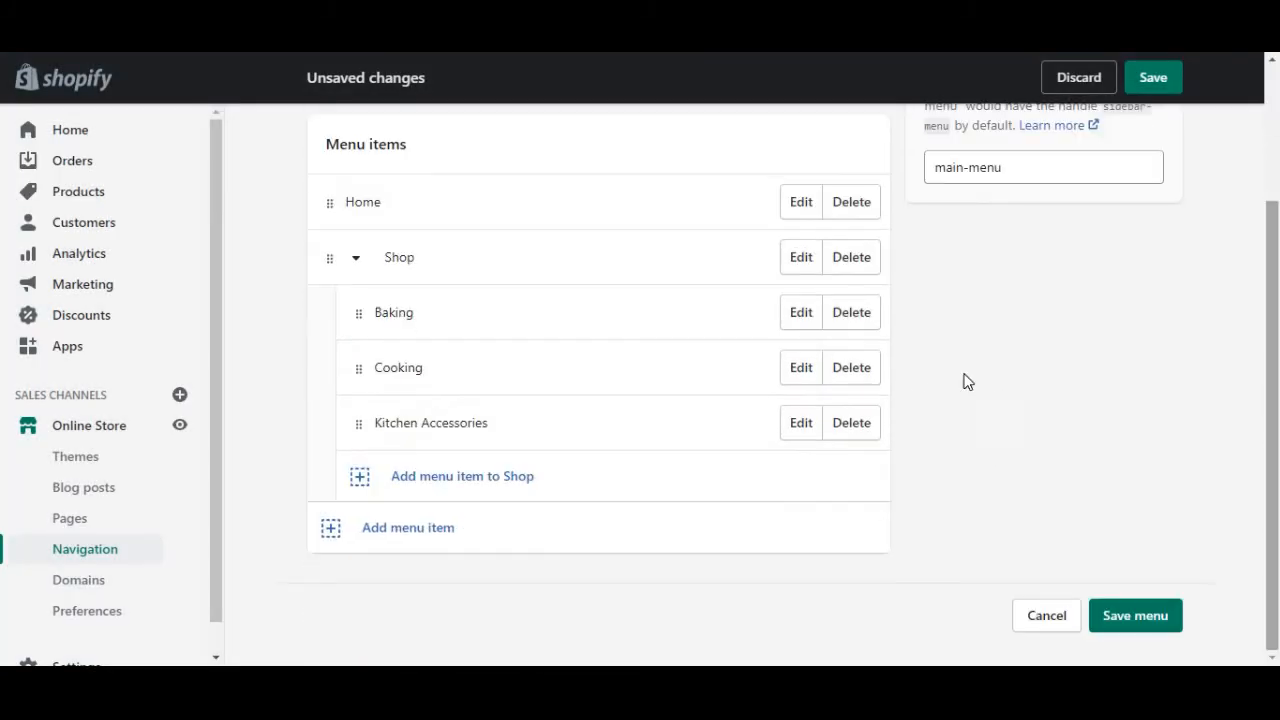
click(422, 545)
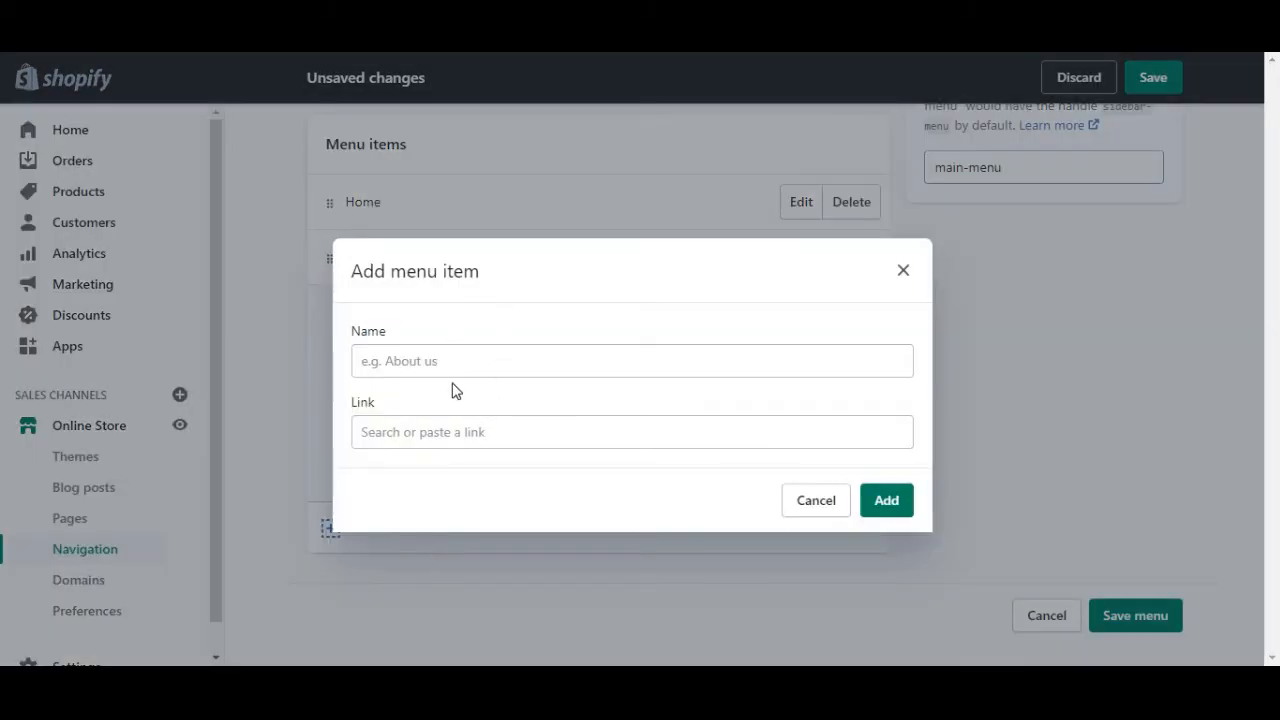
click(472, 430)
click(460, 200)
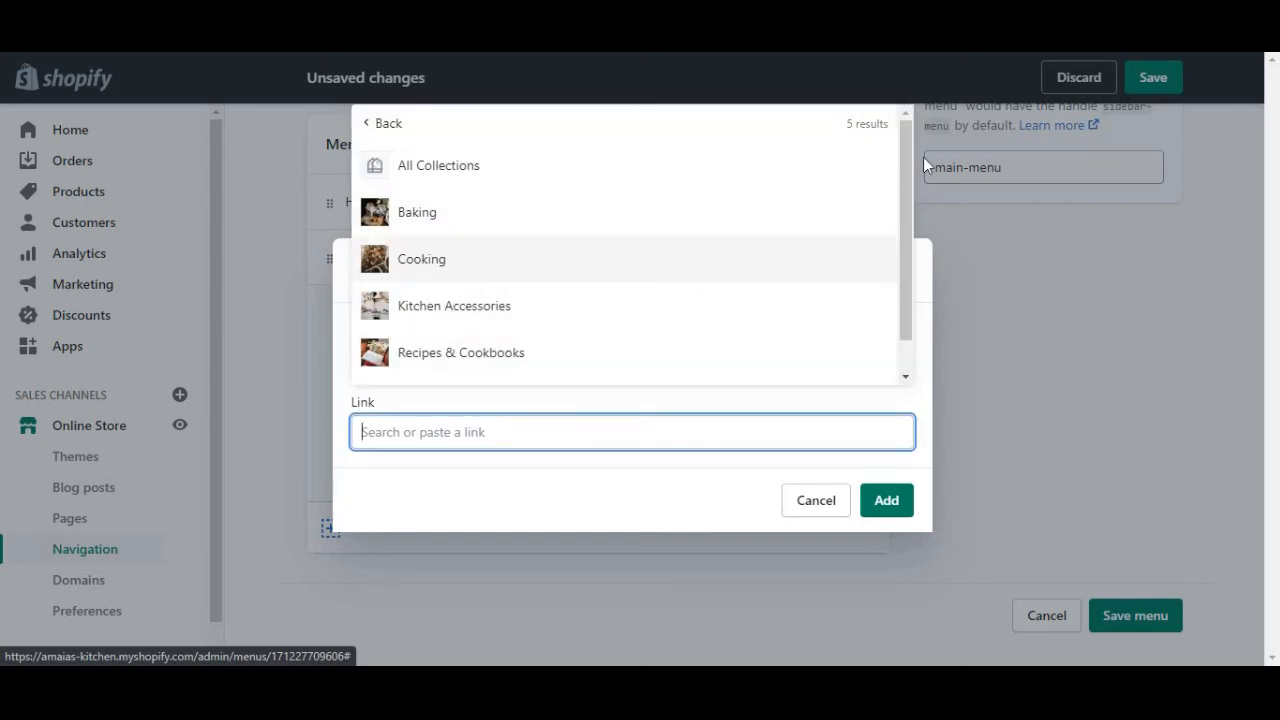
click(907, 197)
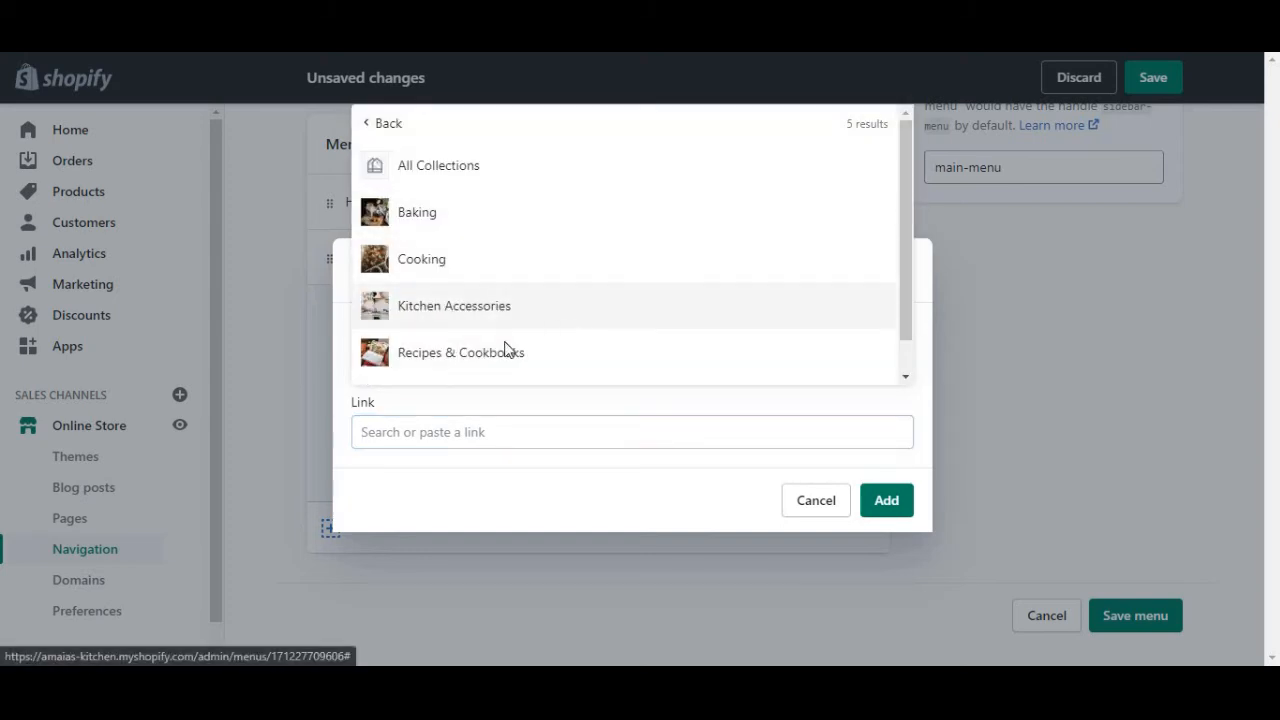
click(551, 318)
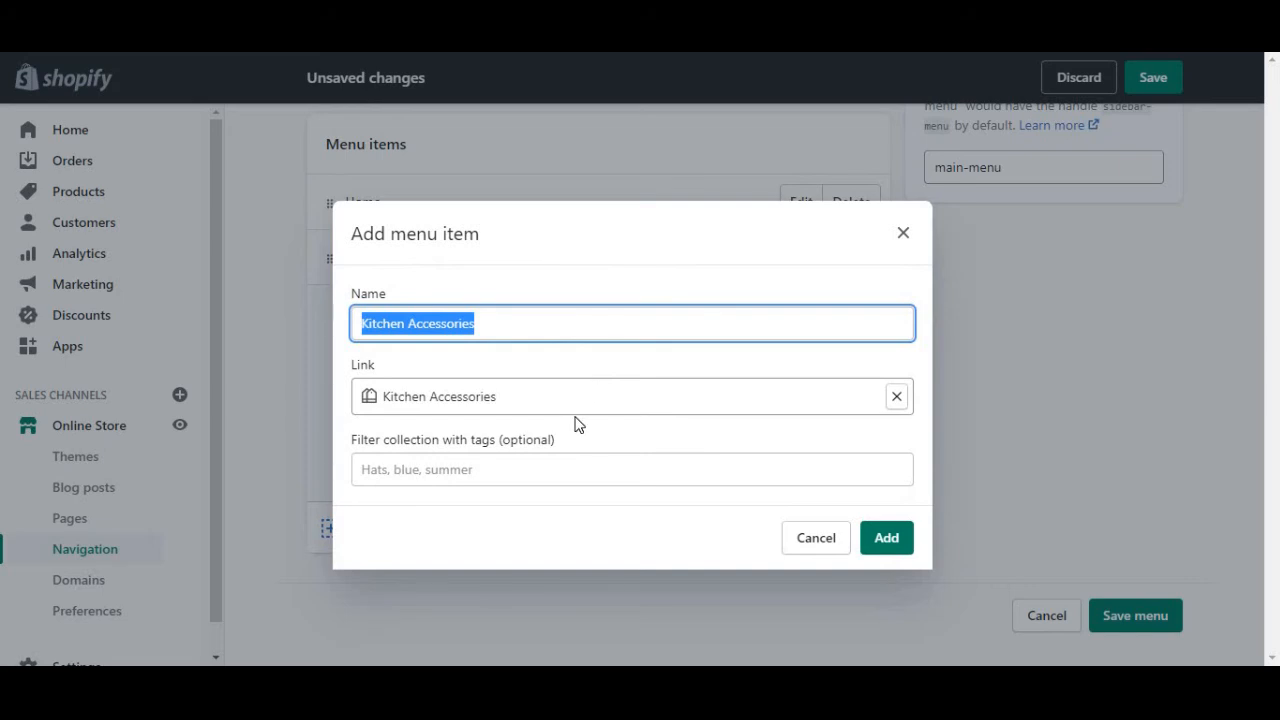
click(895, 398)
click(978, 348)
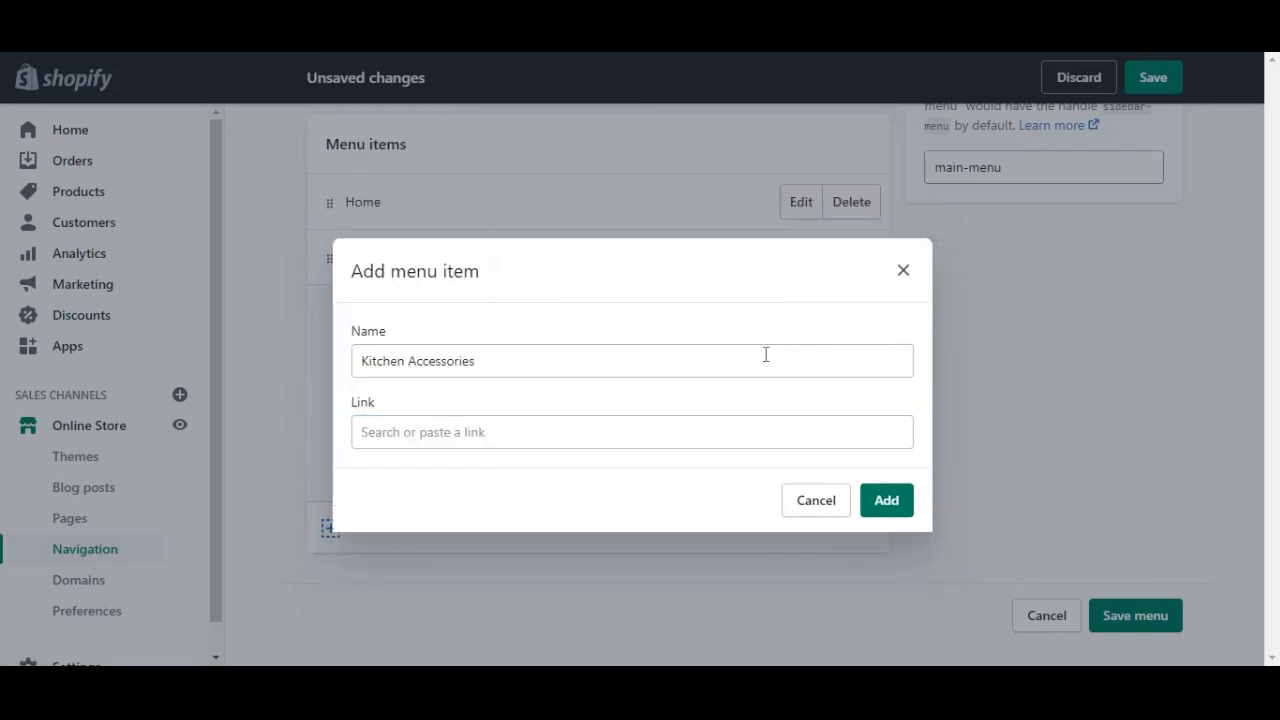
triple_click(766, 354)
key(BackSpace)
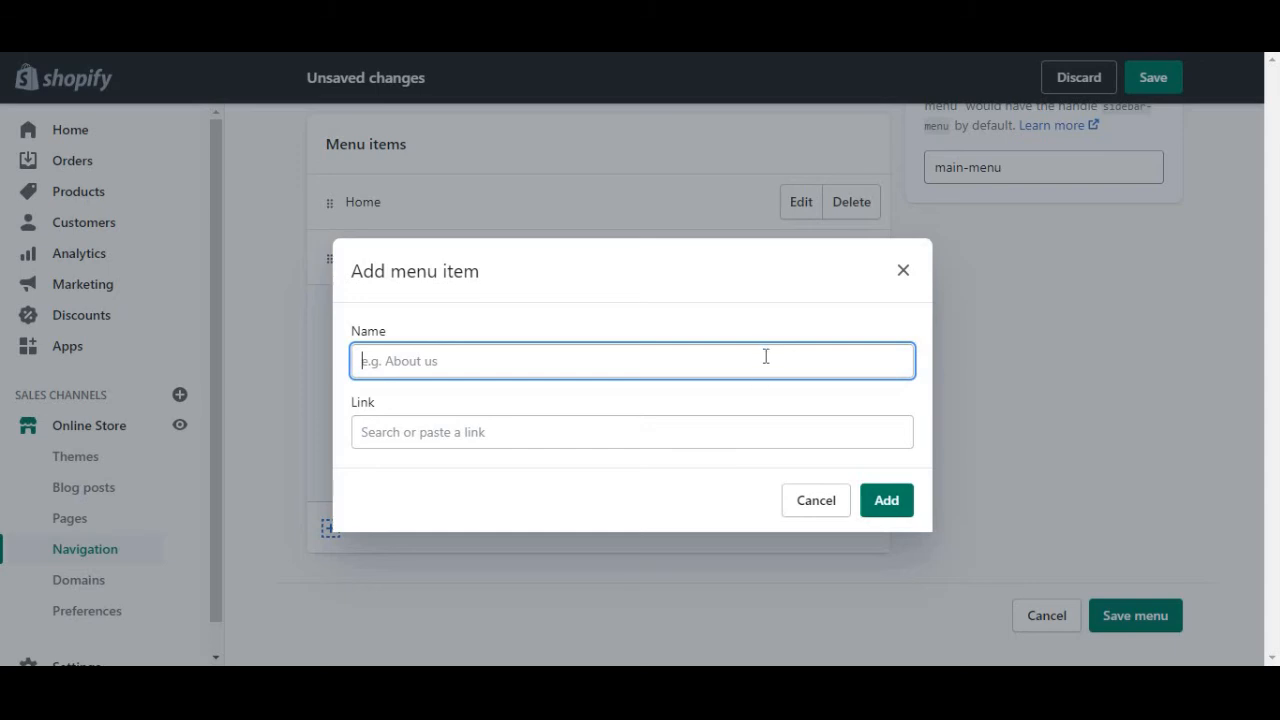
Link the new top-level menu item to the Recipes & Cookbooks collection and add it
click(740, 431)
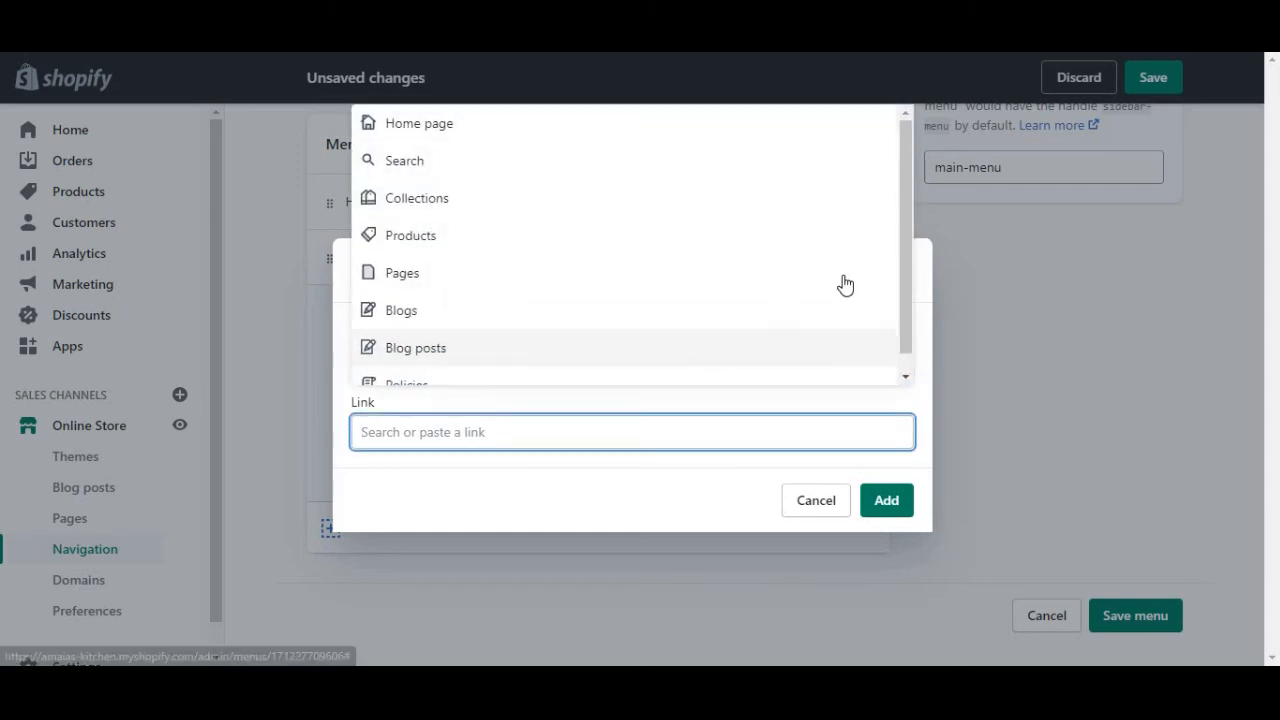
click(591, 212)
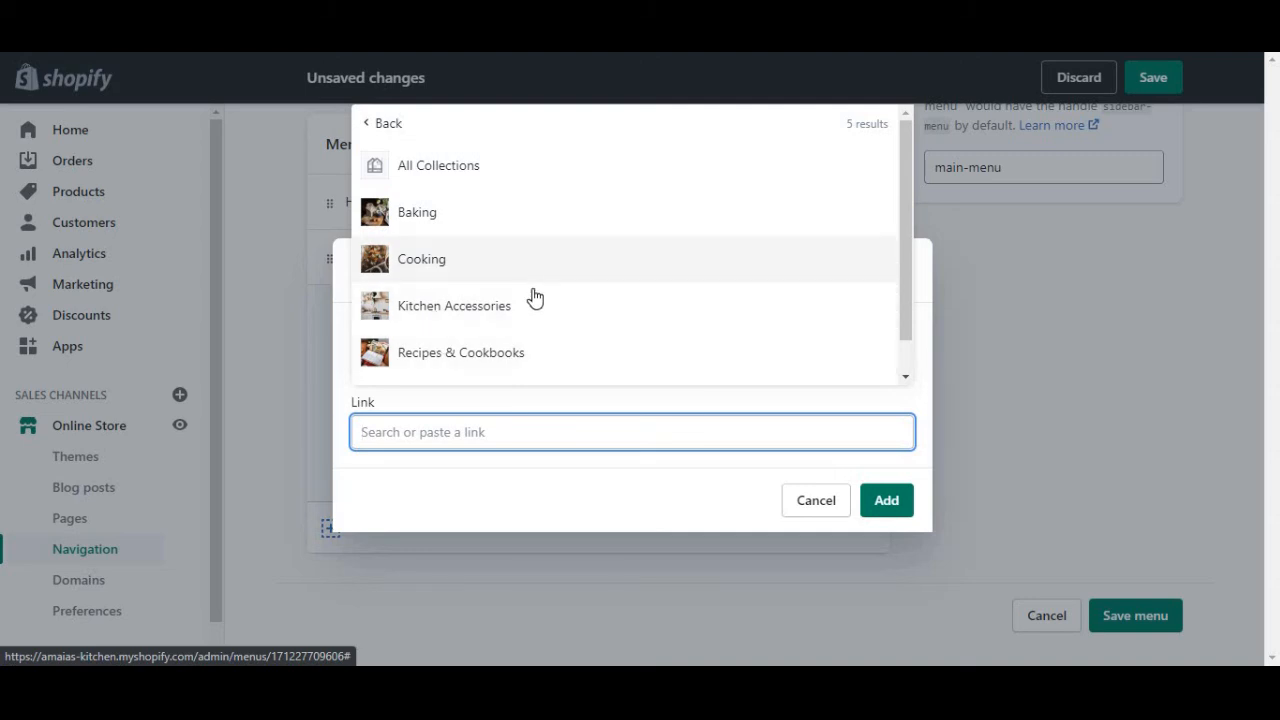
click(518, 353)
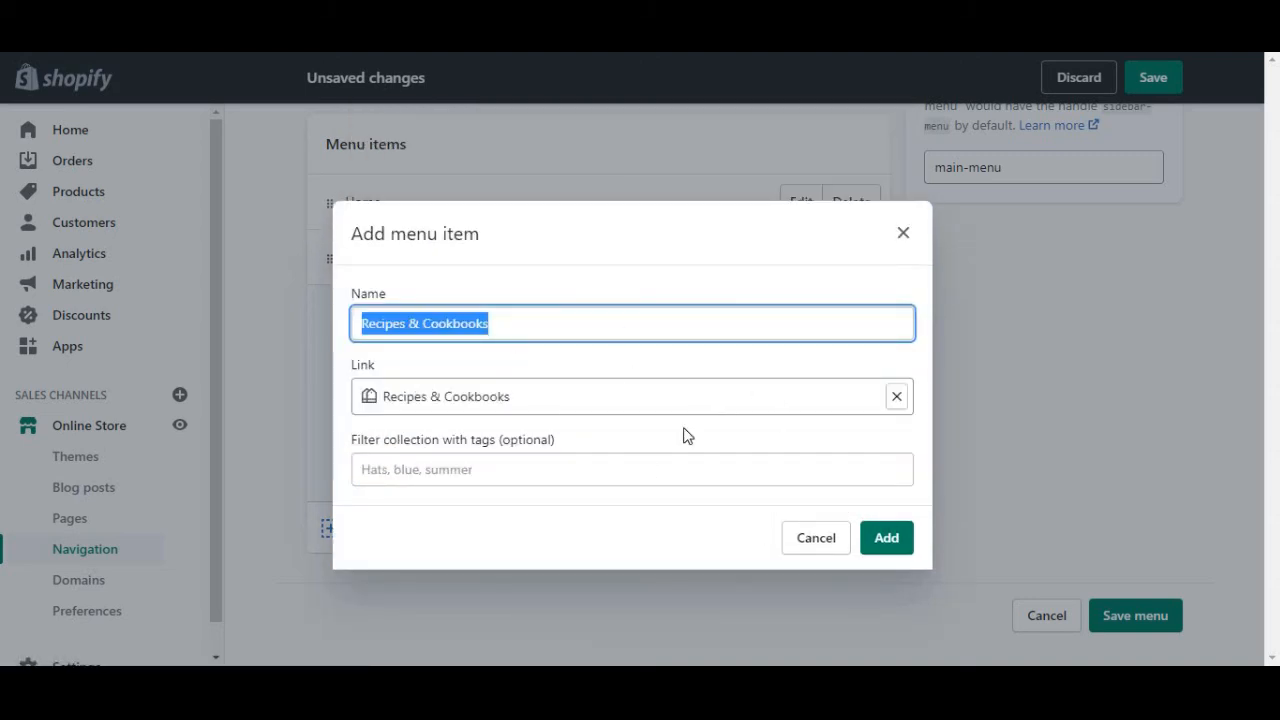
click(876, 549)
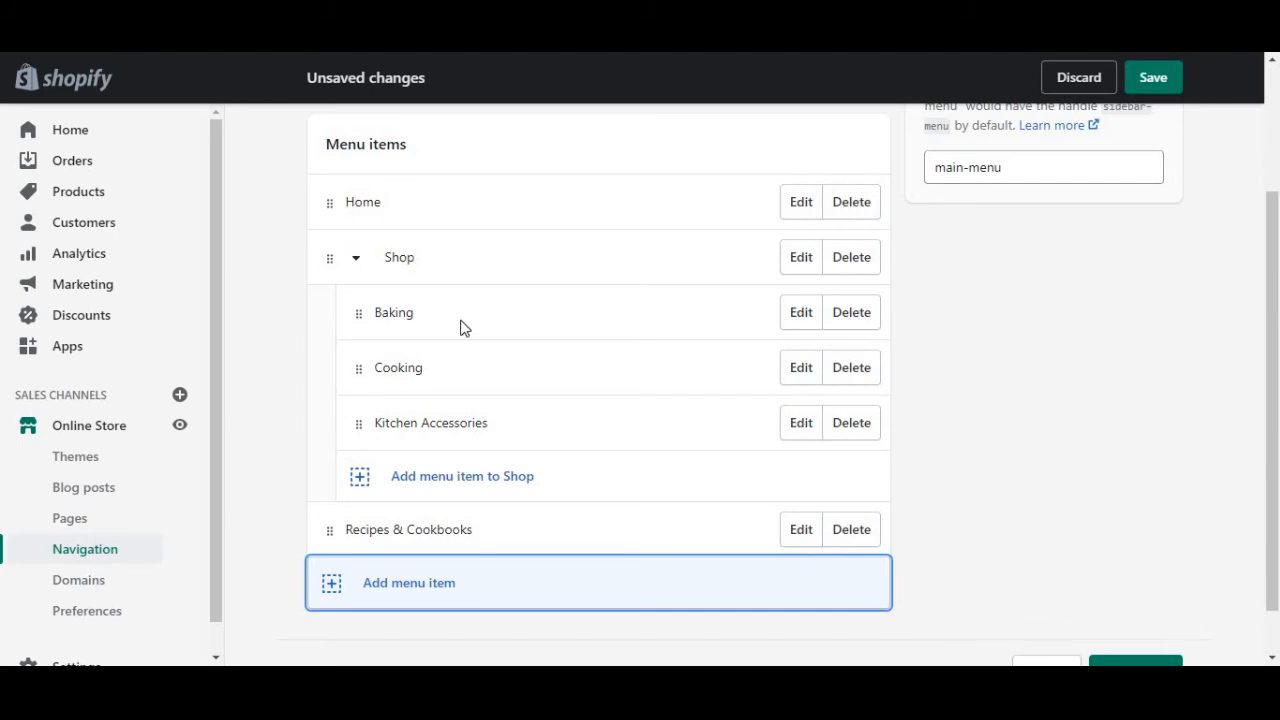
Add a submenu item under Shop that links to the Seasoning collection
double_click(415, 360)
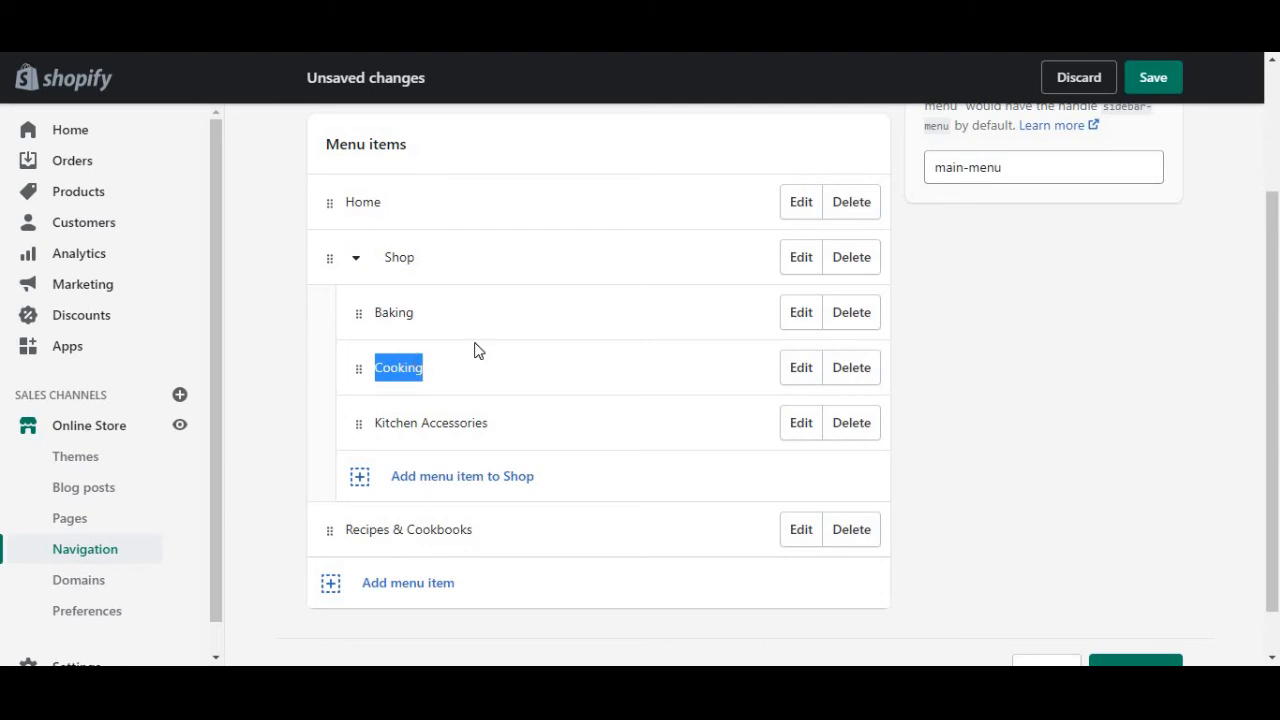
click(415, 360)
click(448, 494)
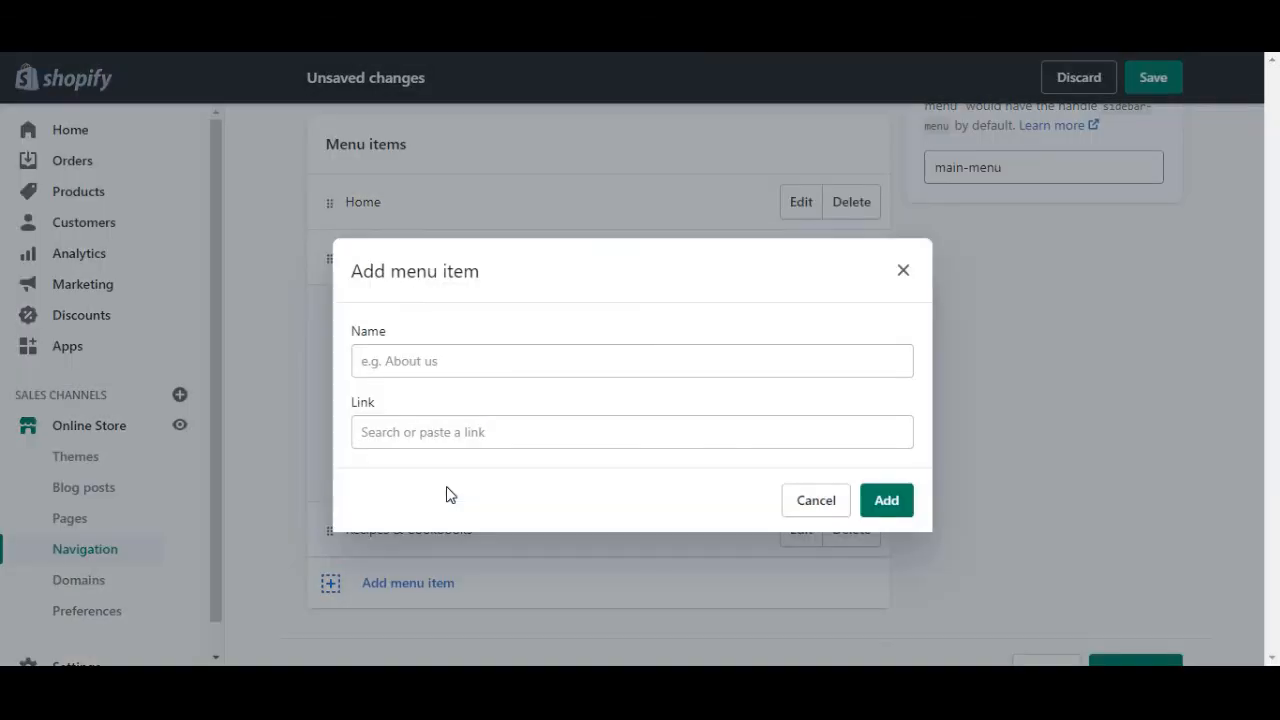
click(510, 431)
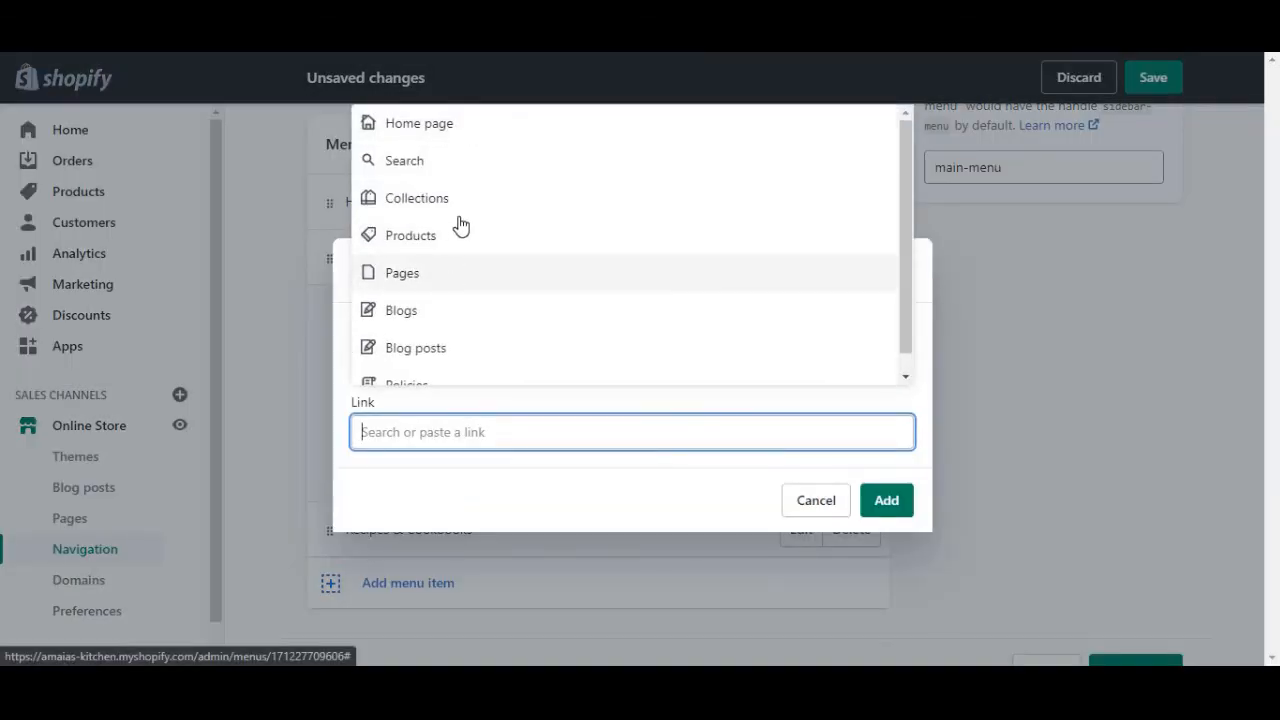
click(472, 208)
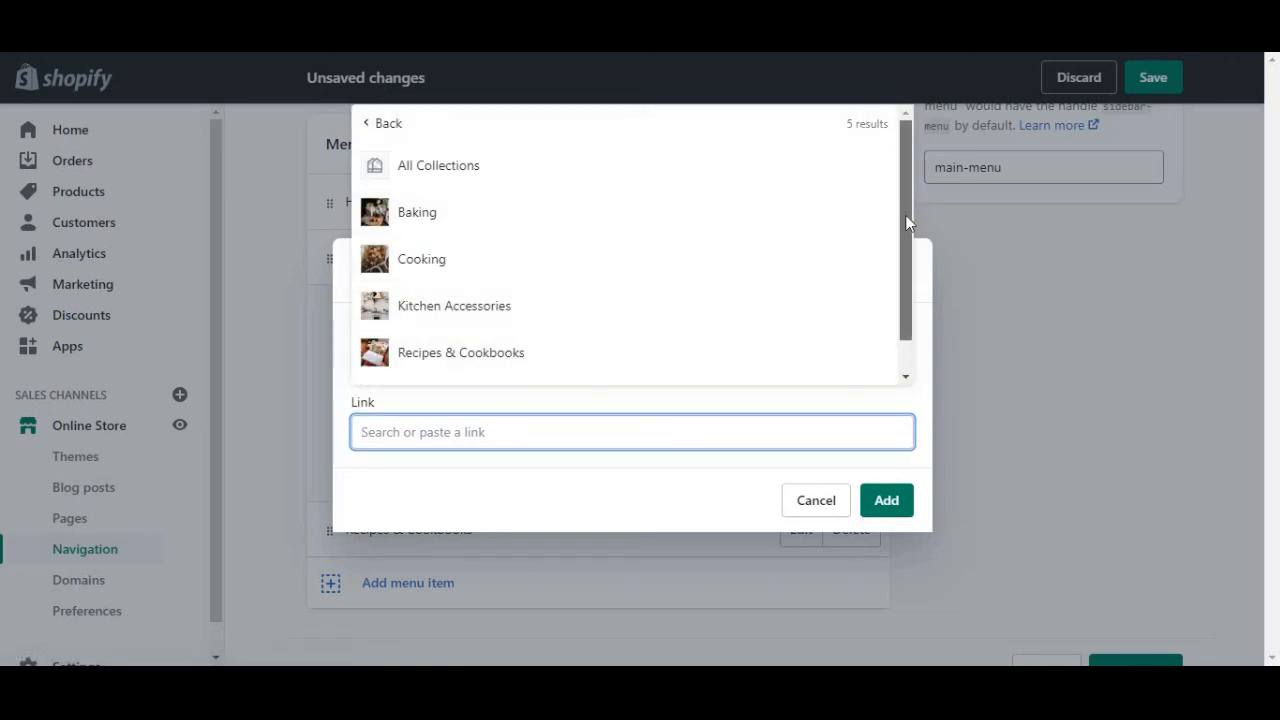
scroll(905, 215, down, 1)
click(494, 360)
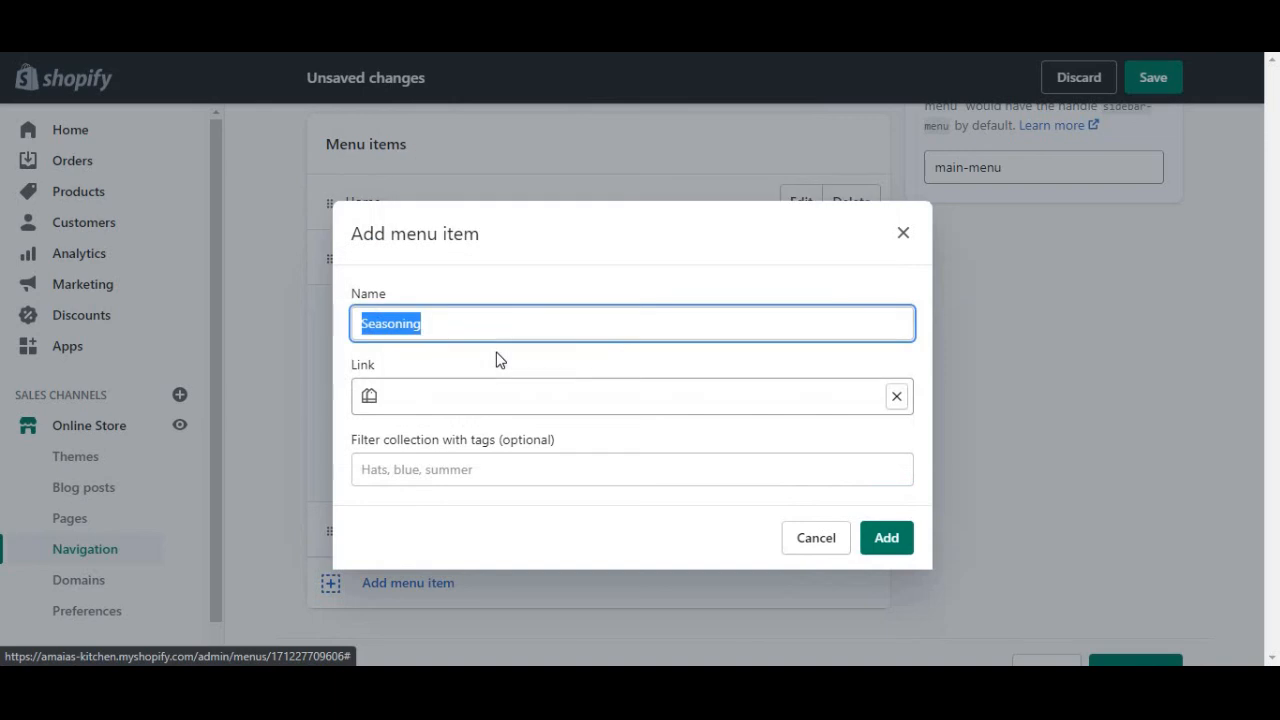
click(887, 538)
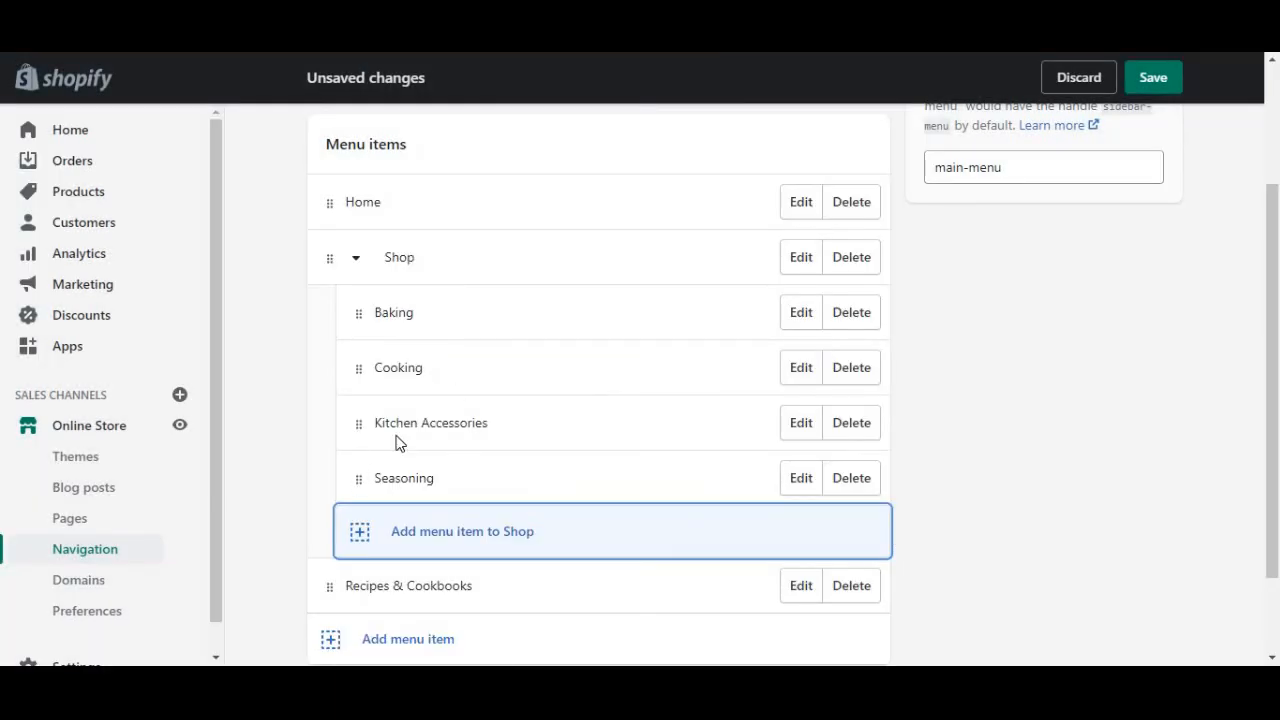
Nest the Seasoning item beneath Cooking in the Shop submenu and collapse the Cooking group
drag(358, 478, 412, 397)
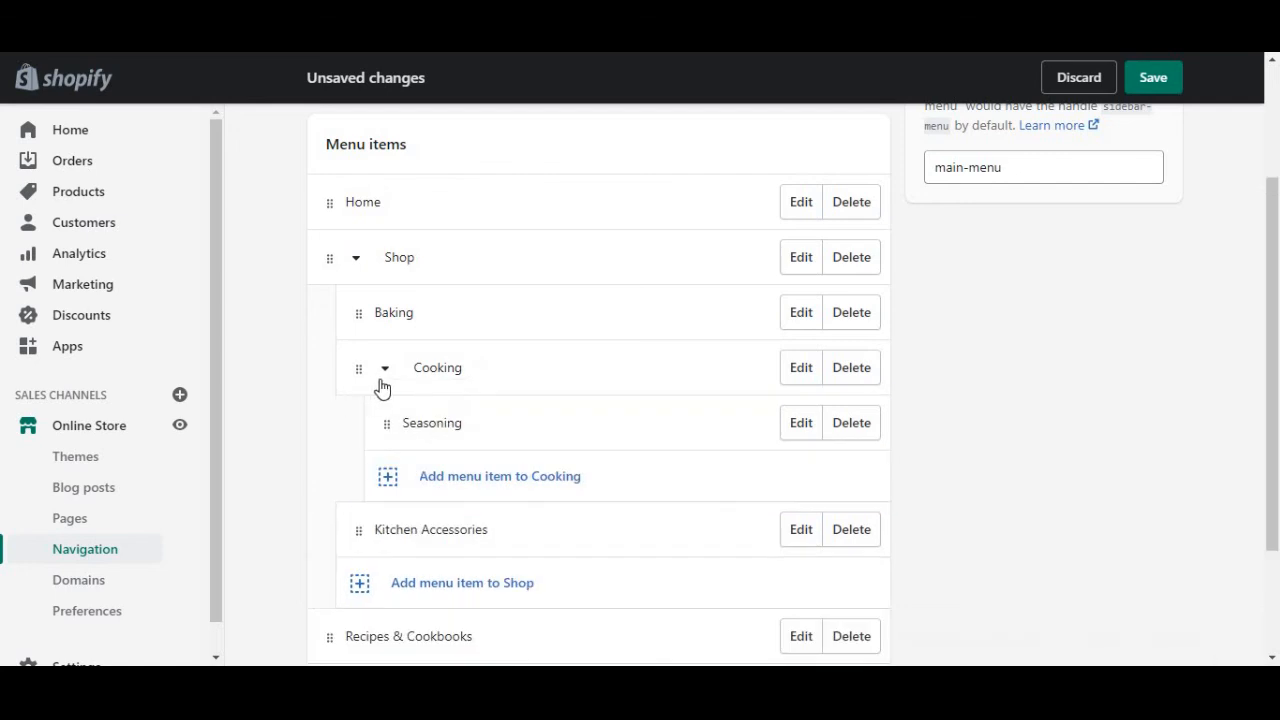
click(384, 380)
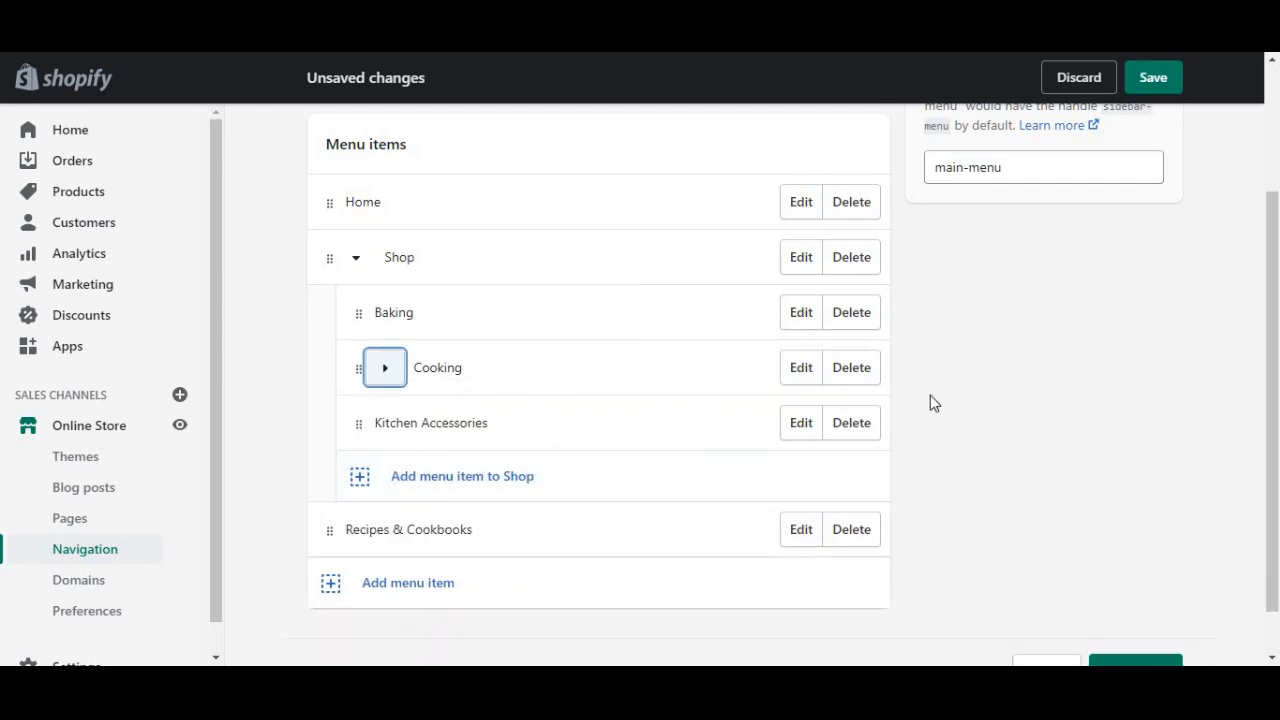
click(1010, 372)
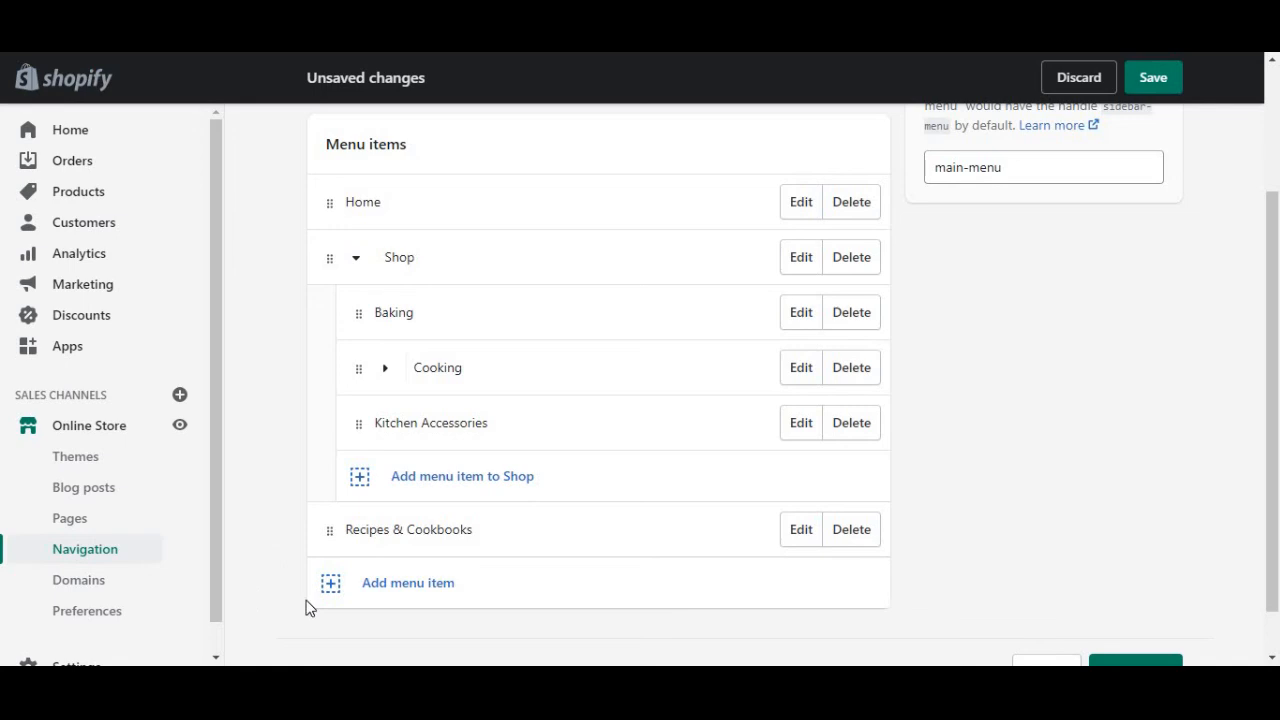
Add a top-level Main menu item that links to the Contact Us page
click(341, 588)
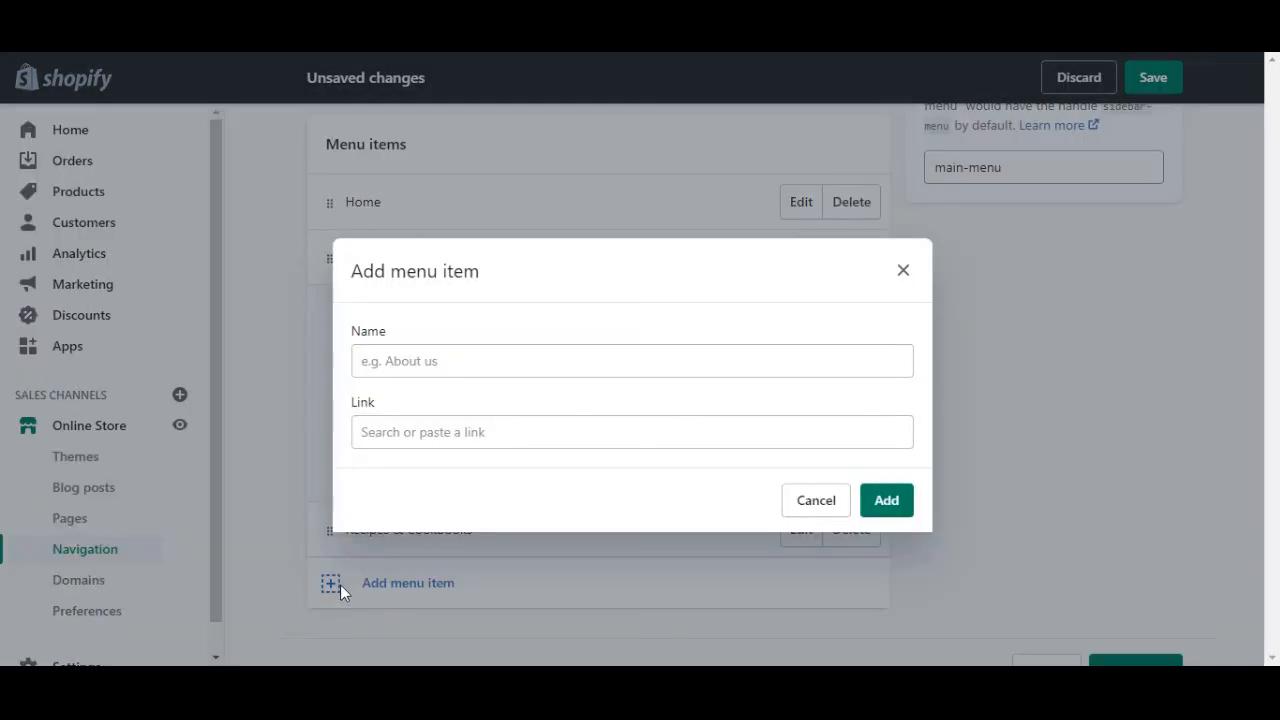
click(461, 432)
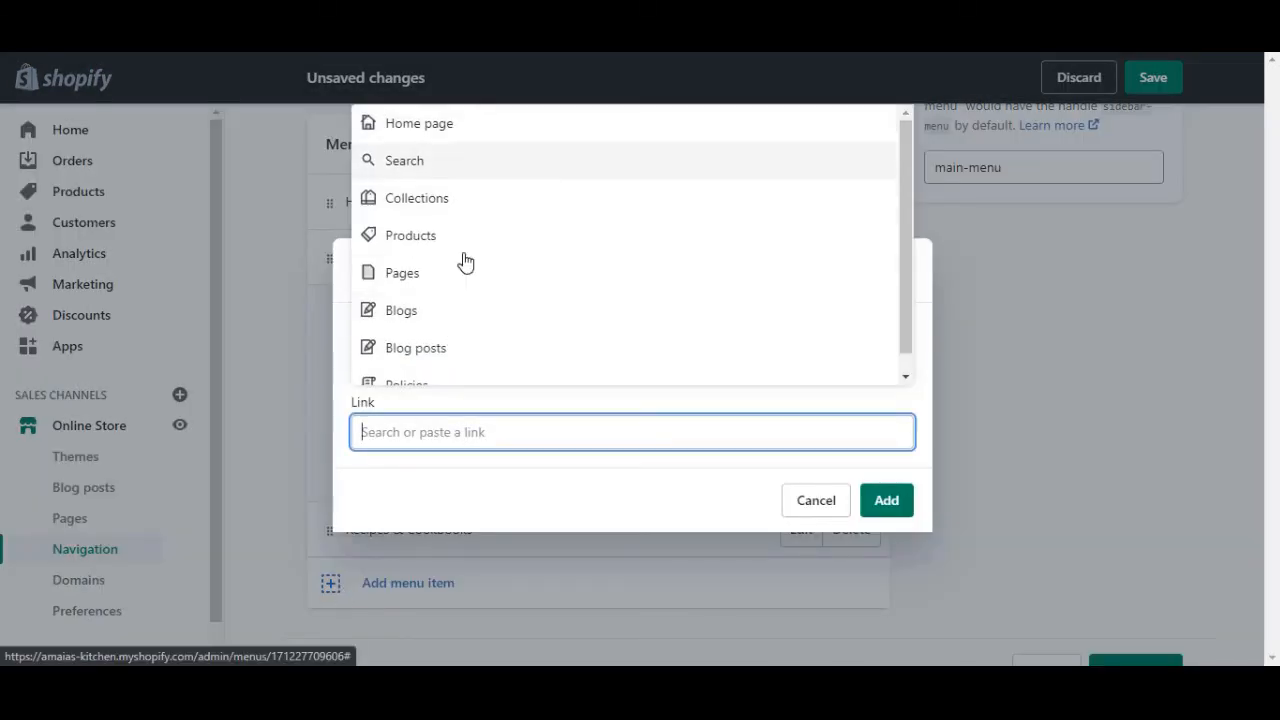
drag(902, 177, 906, 138)
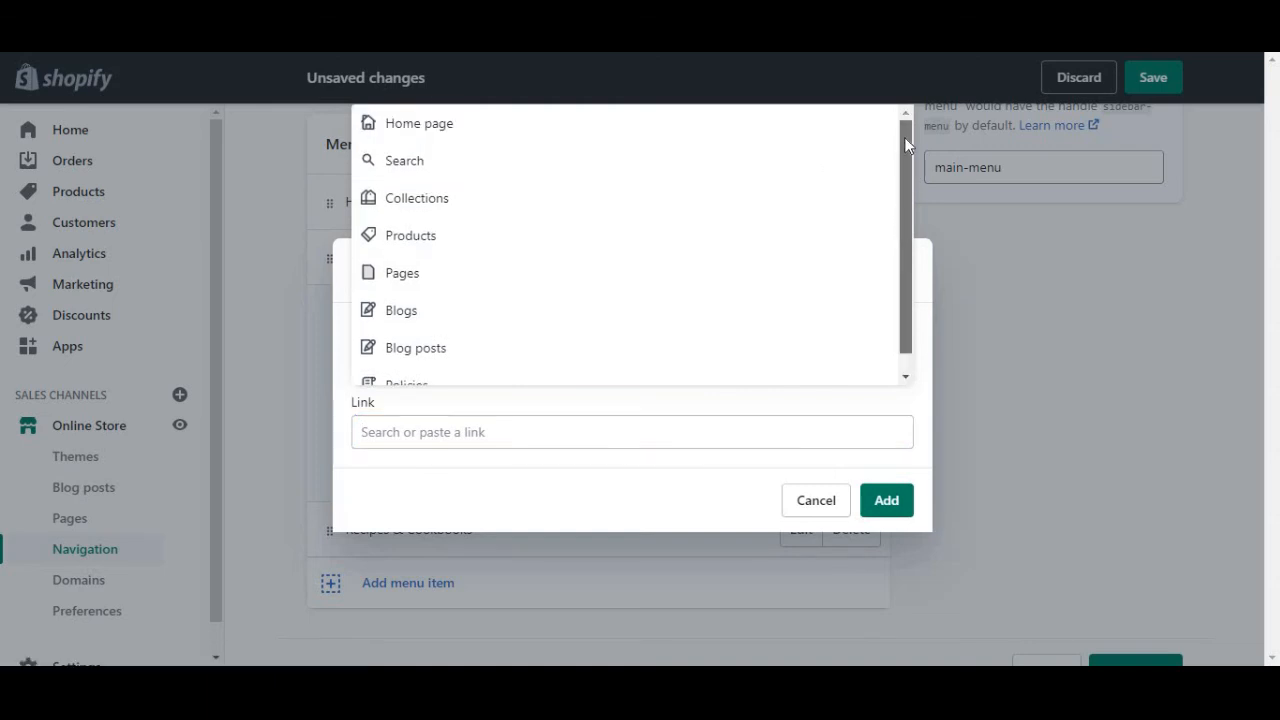
click(461, 270)
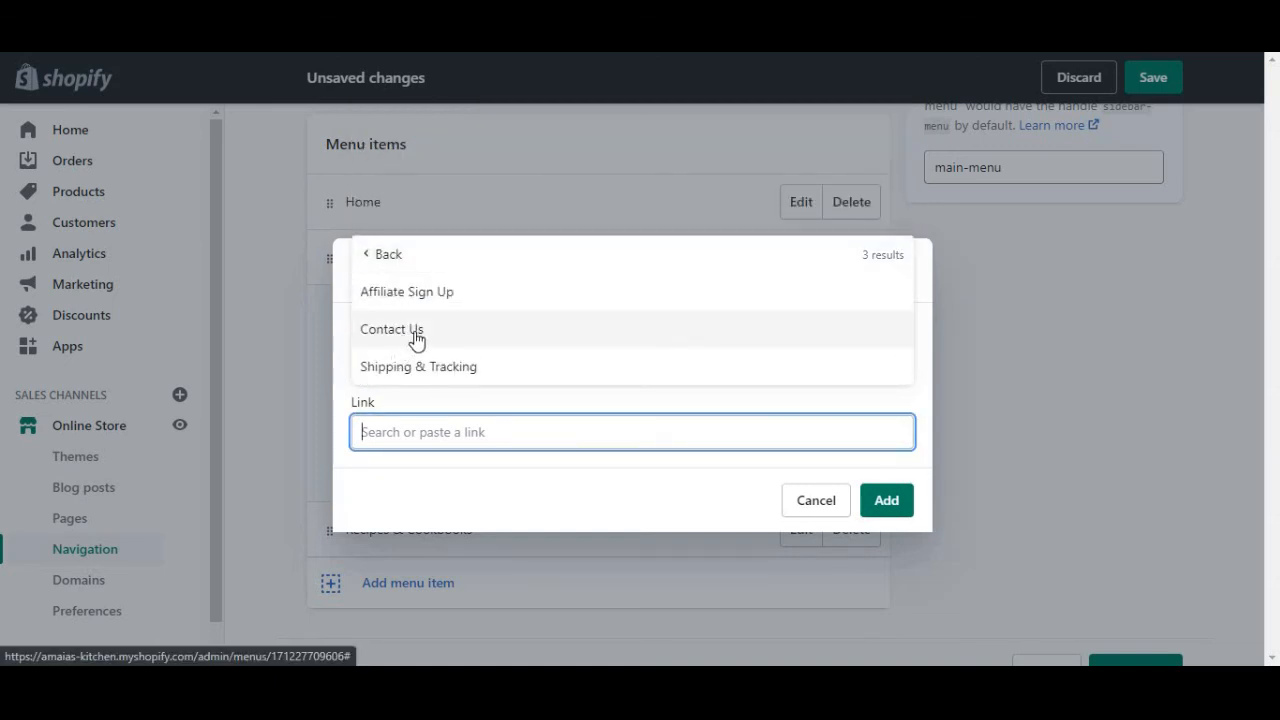
click(416, 340)
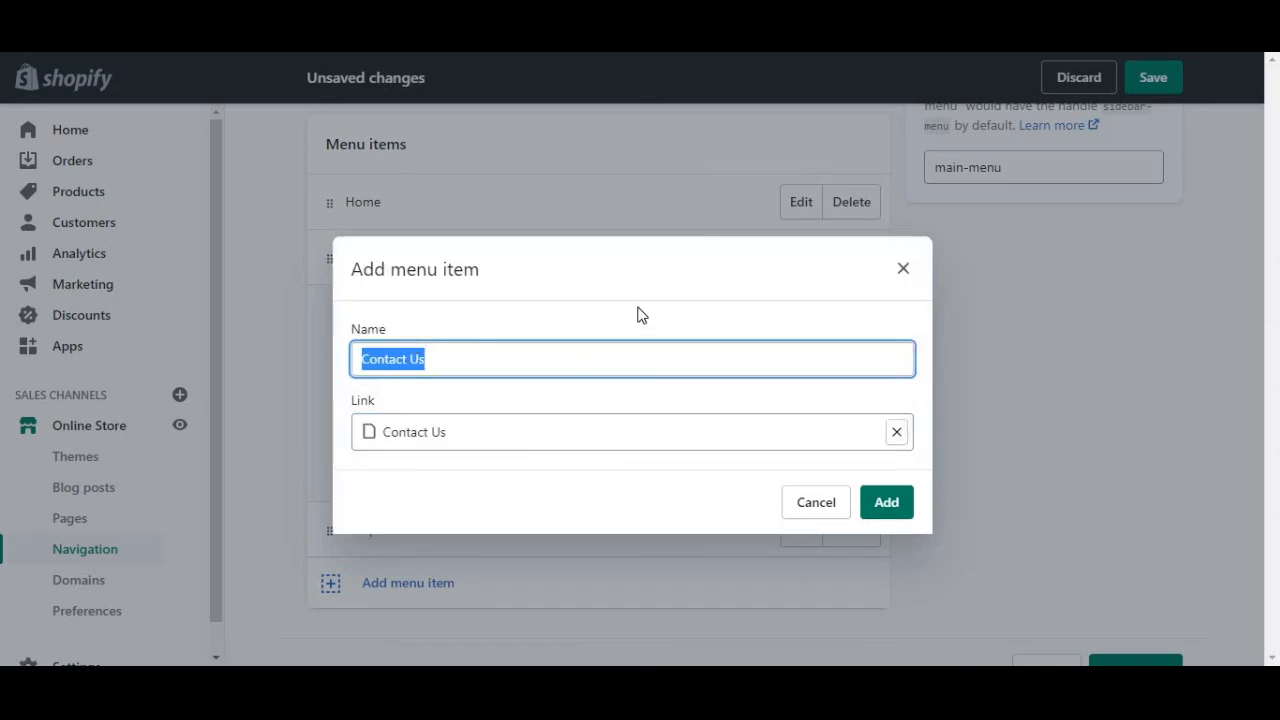
click(888, 505)
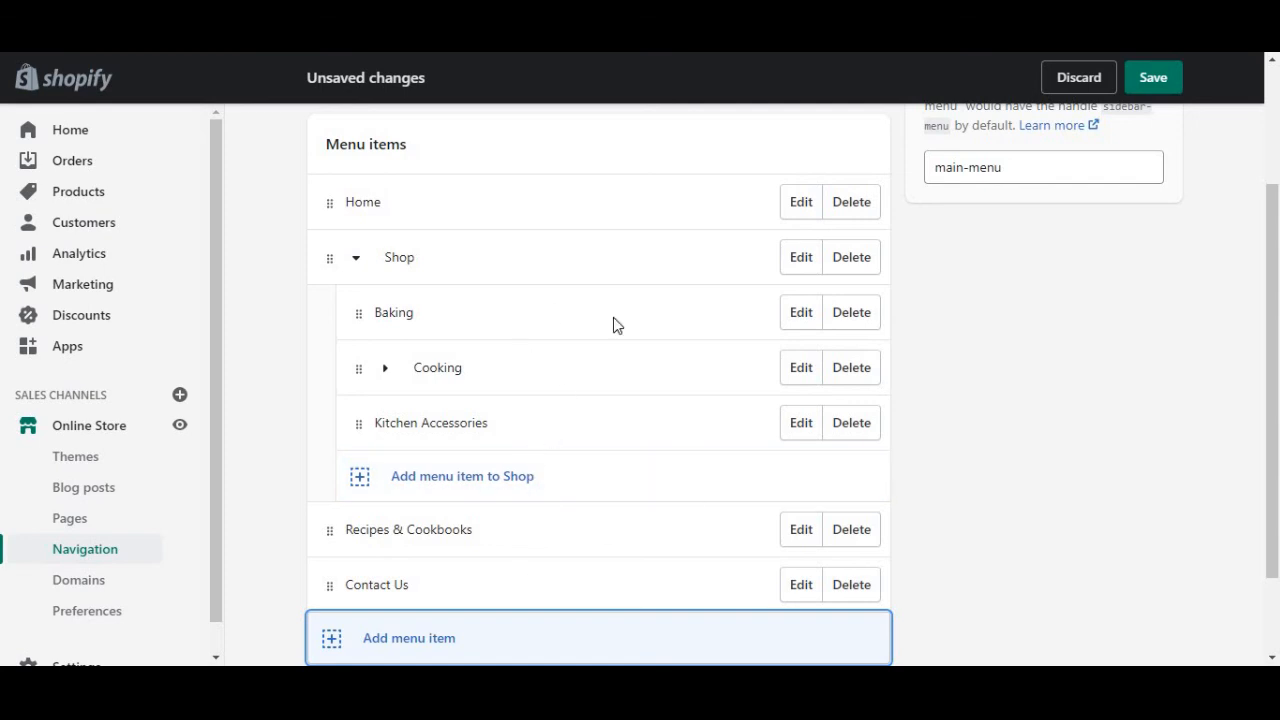
Save the Main menu and return to the Navigation overview of all menus
drag(1273, 281, 1206, 174)
click(1156, 80)
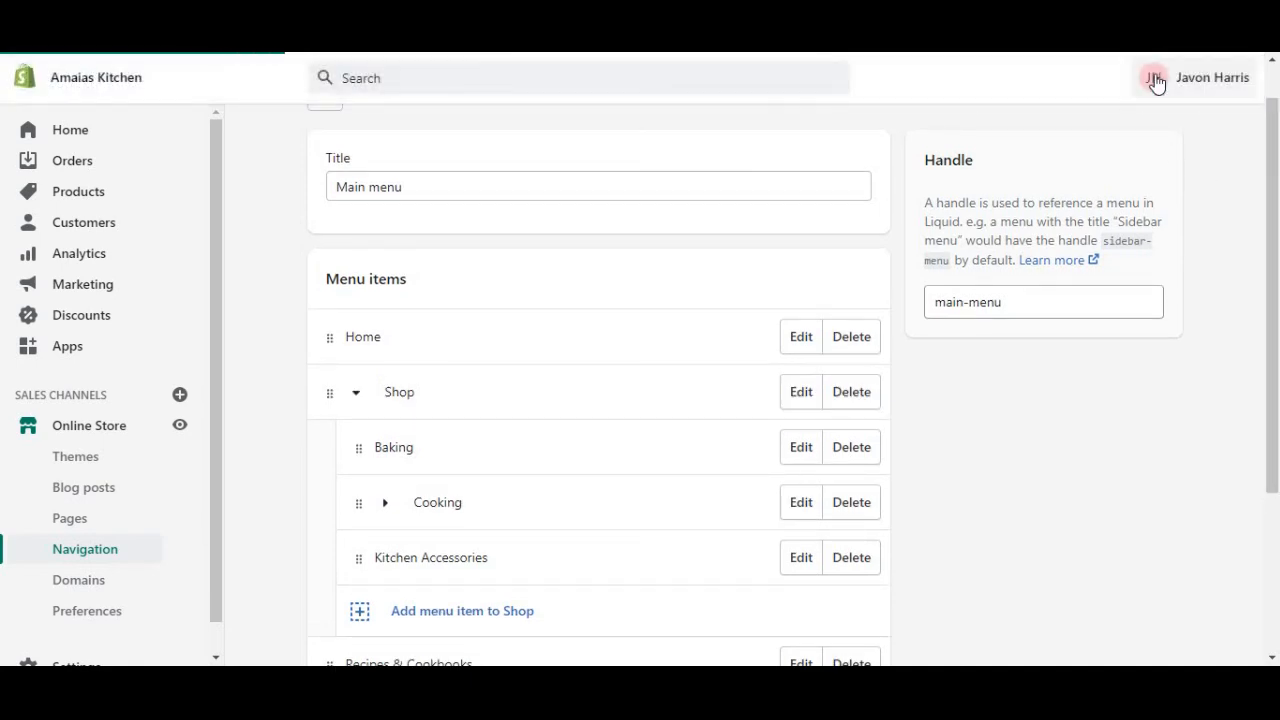
drag(1273, 242, 1260, 106)
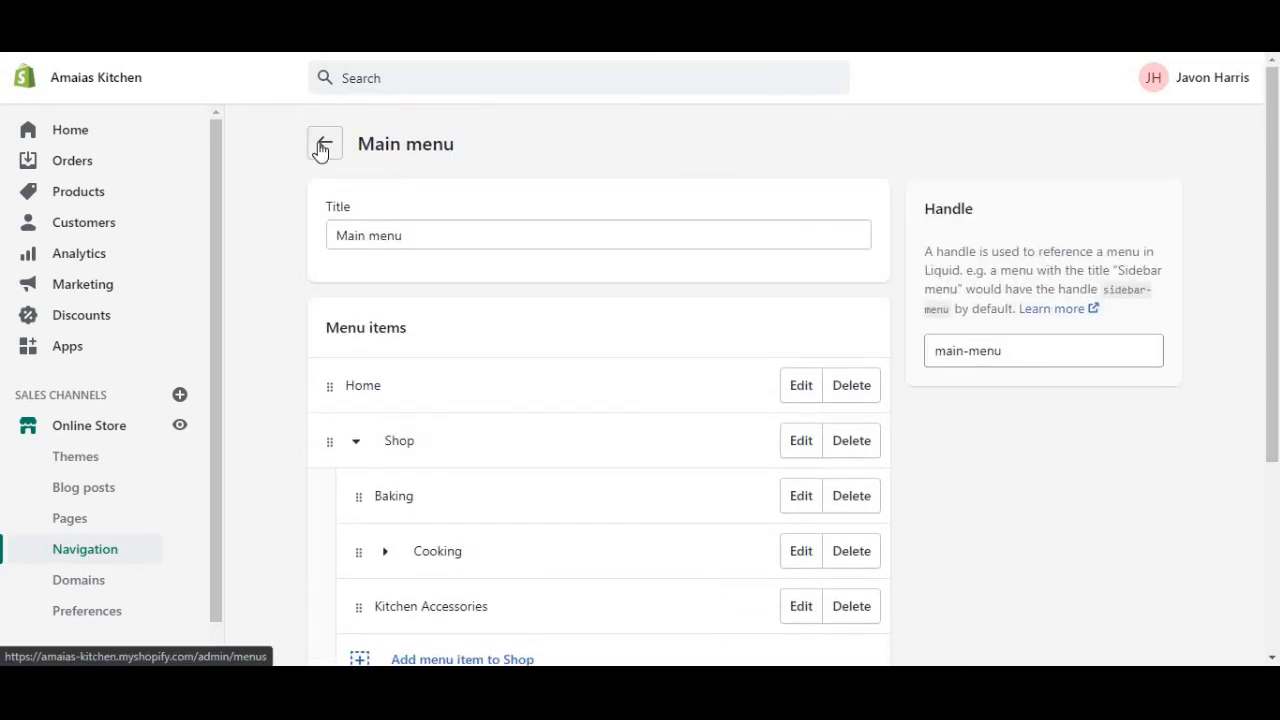
click(321, 145)
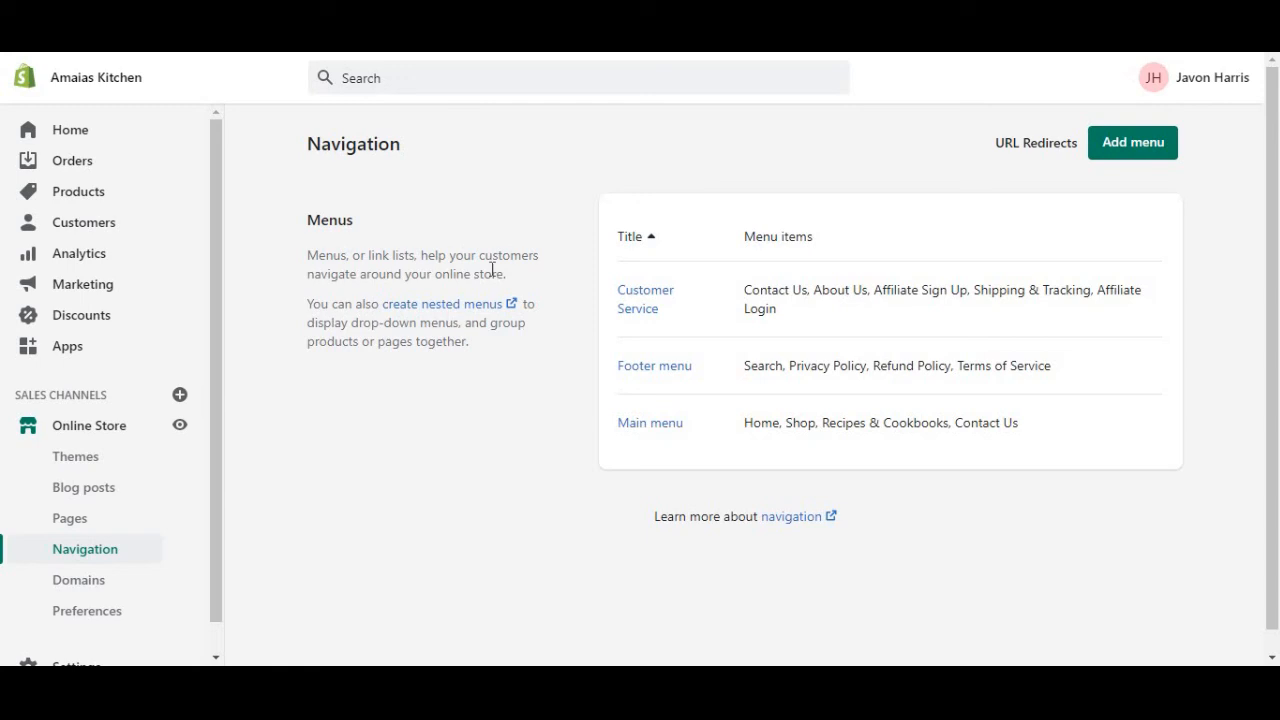